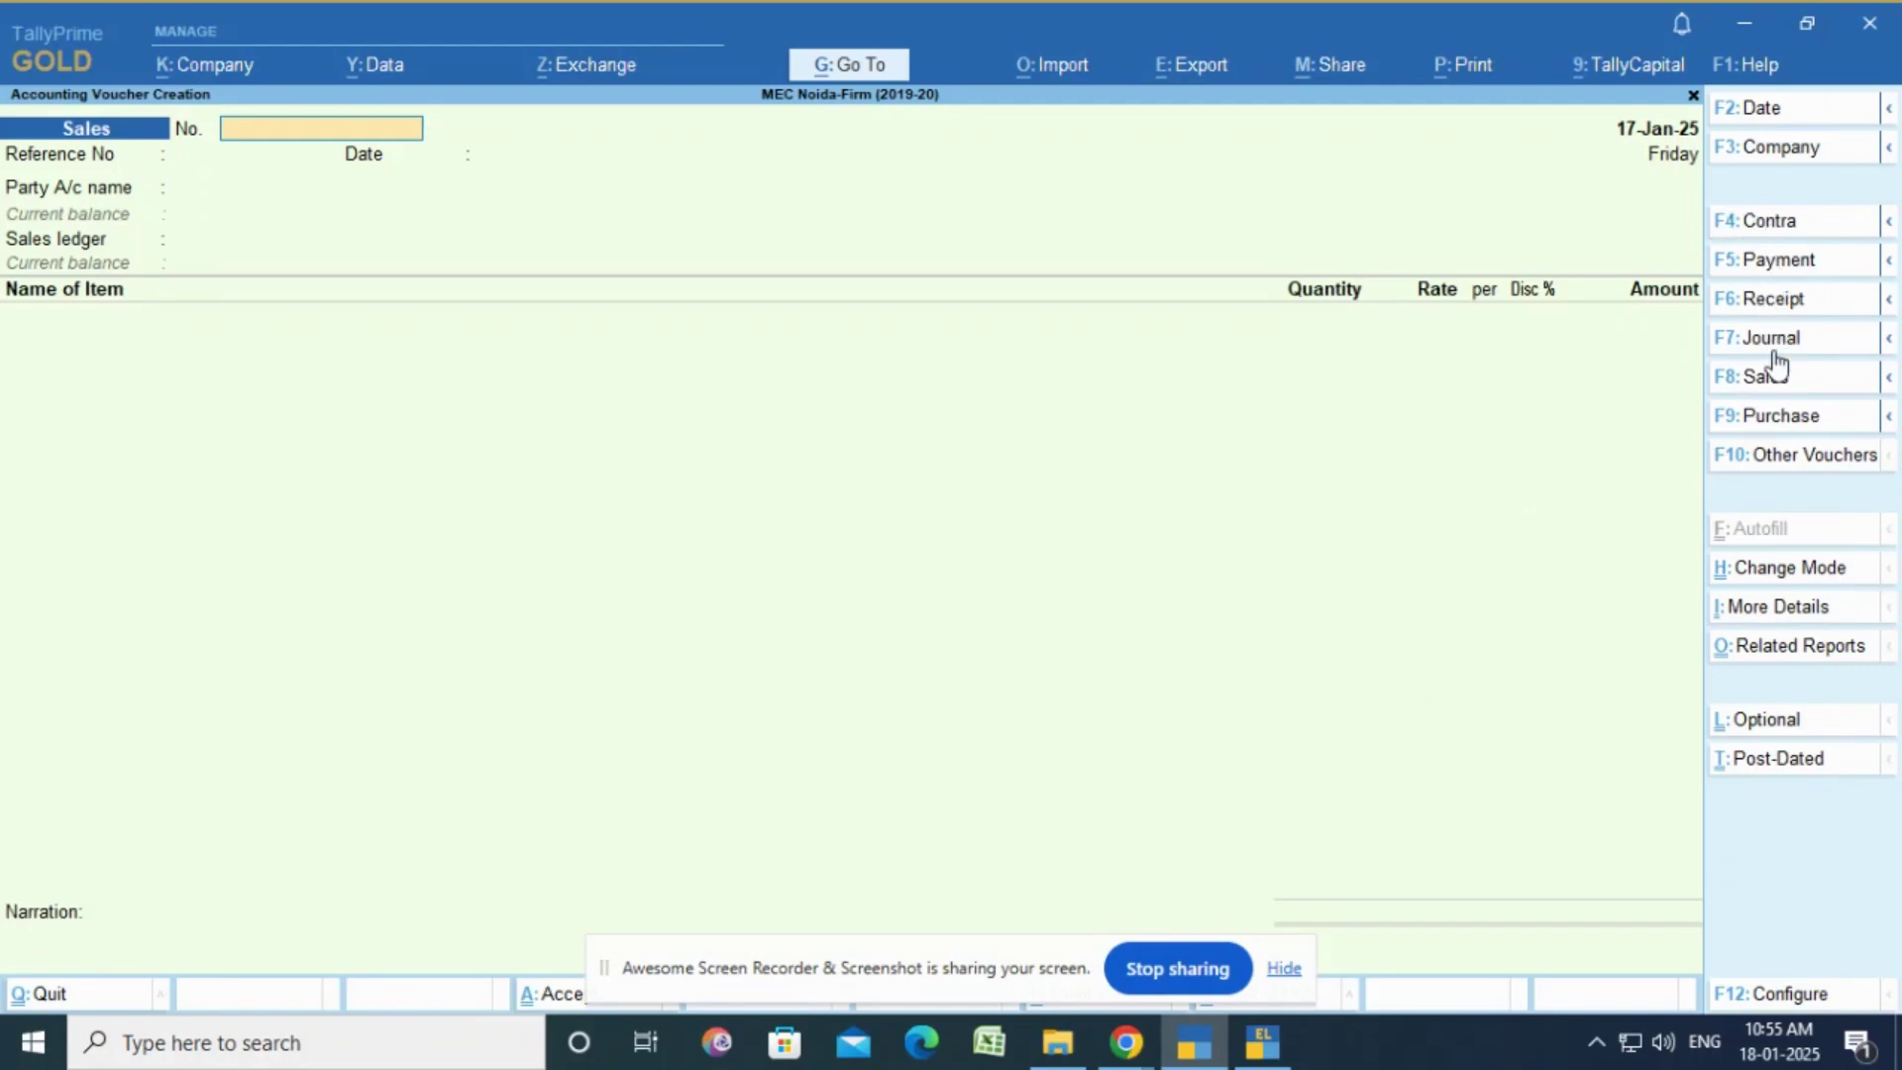
Step: Open the Change Voucher Type list over the blank Sales voucher using F10: Other Vouchers
left_click(1780, 458)
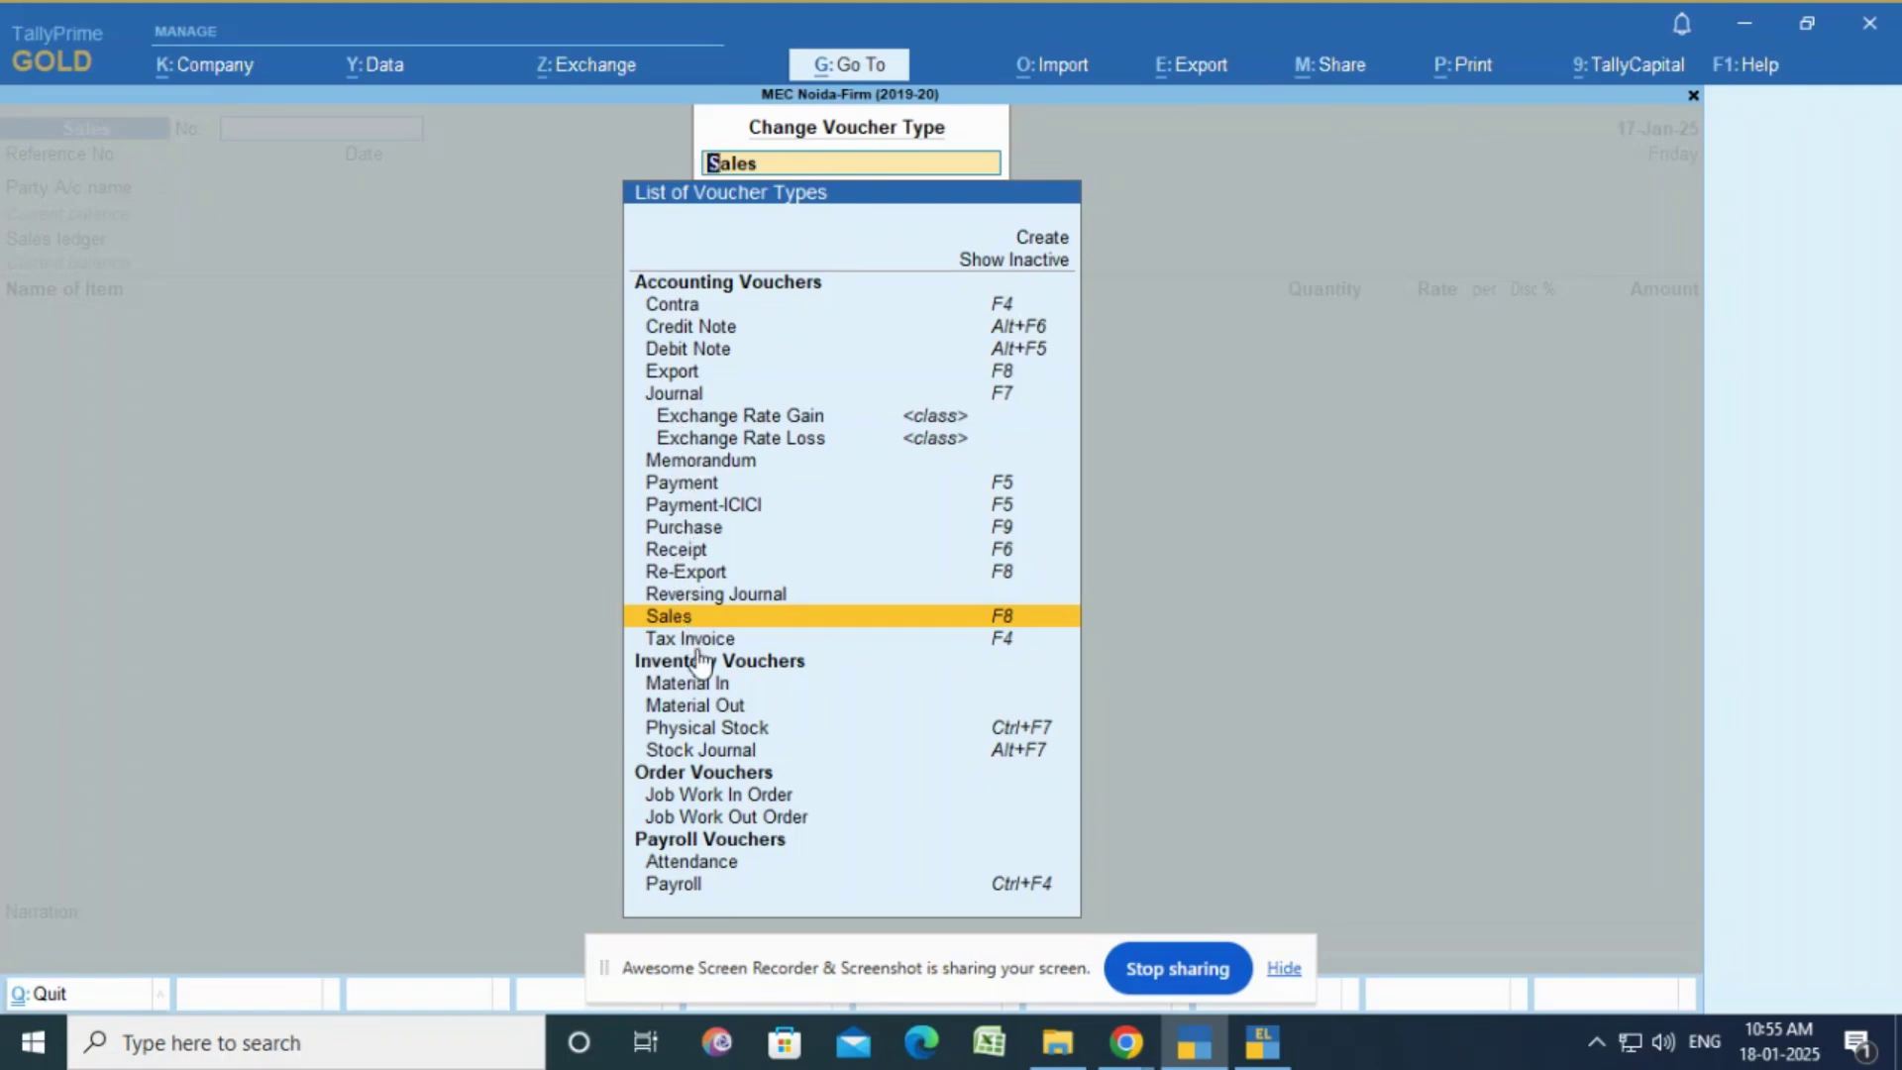
Step: Start a Sales voucher numbered MEC/502/2024-25, dated 18-Jan-25, and advance to Party A/c name
key("Return")
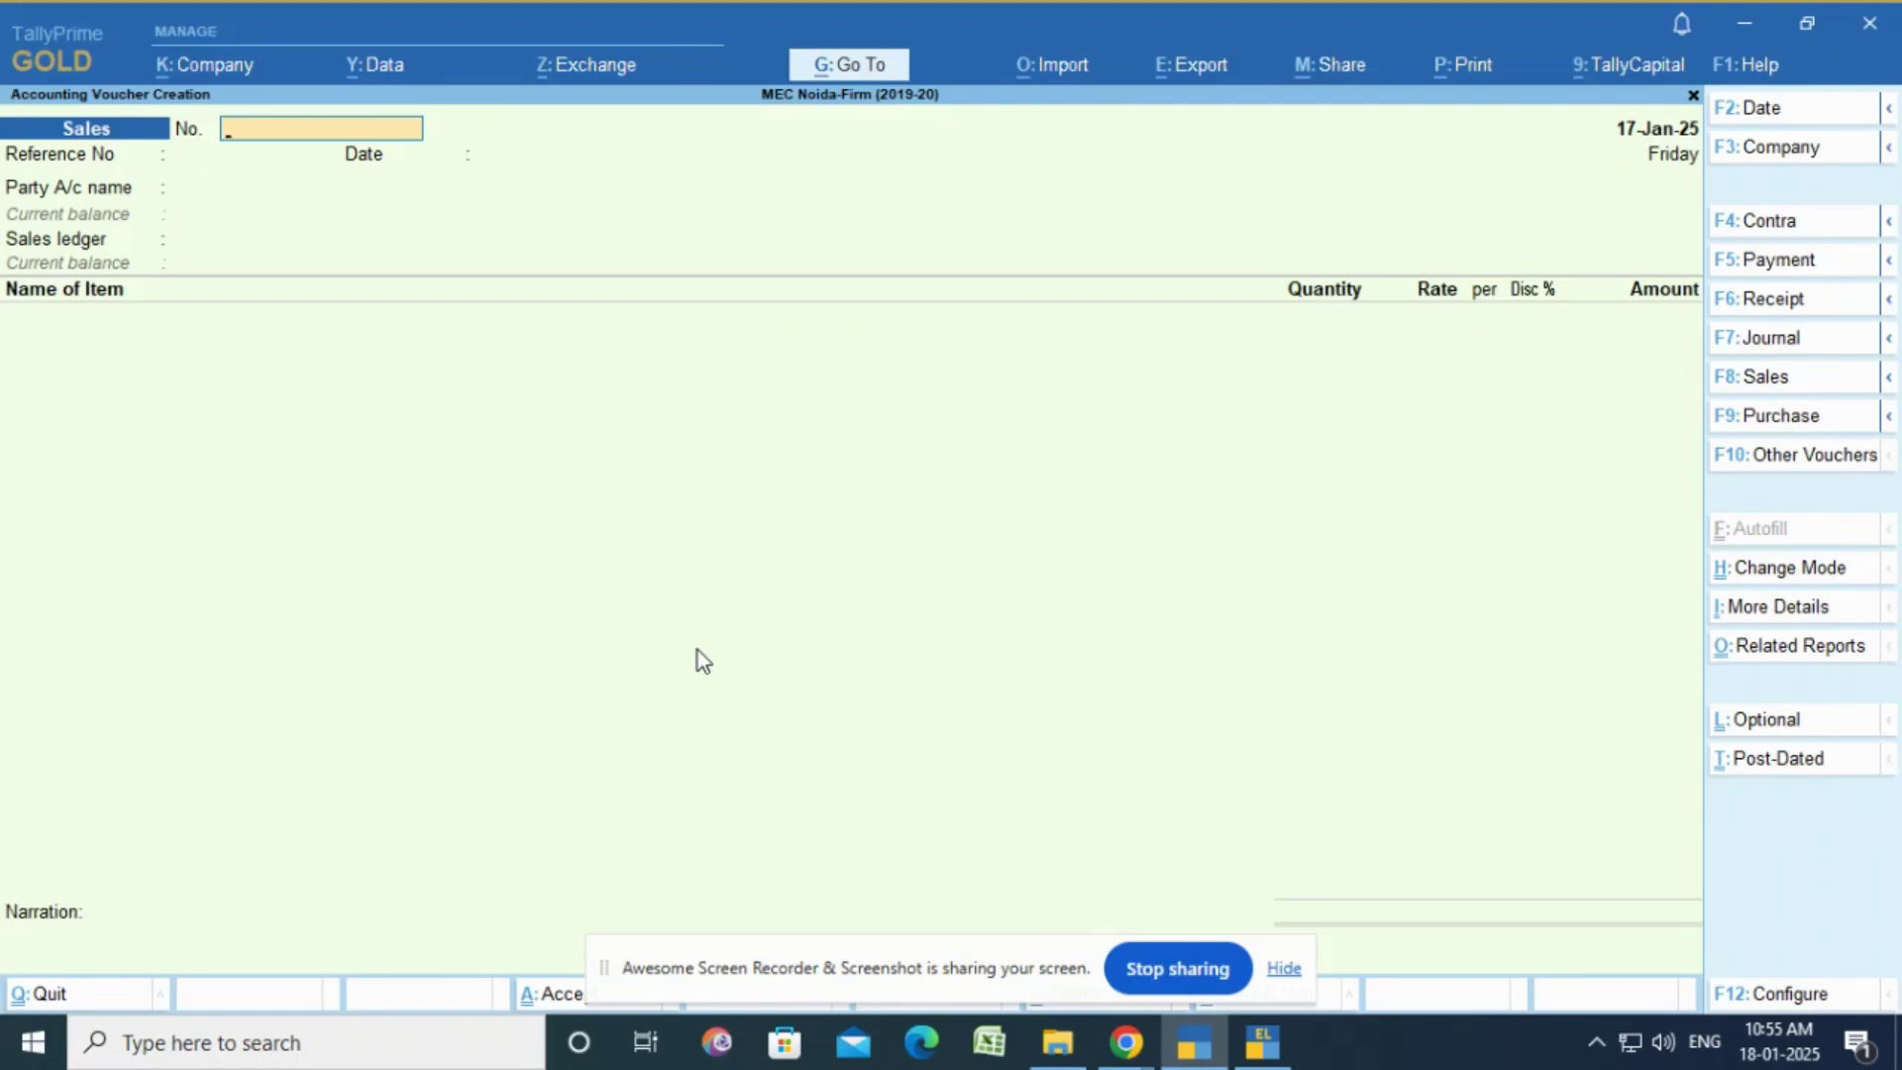
type("MEC/502/2024-25")
key("Return")
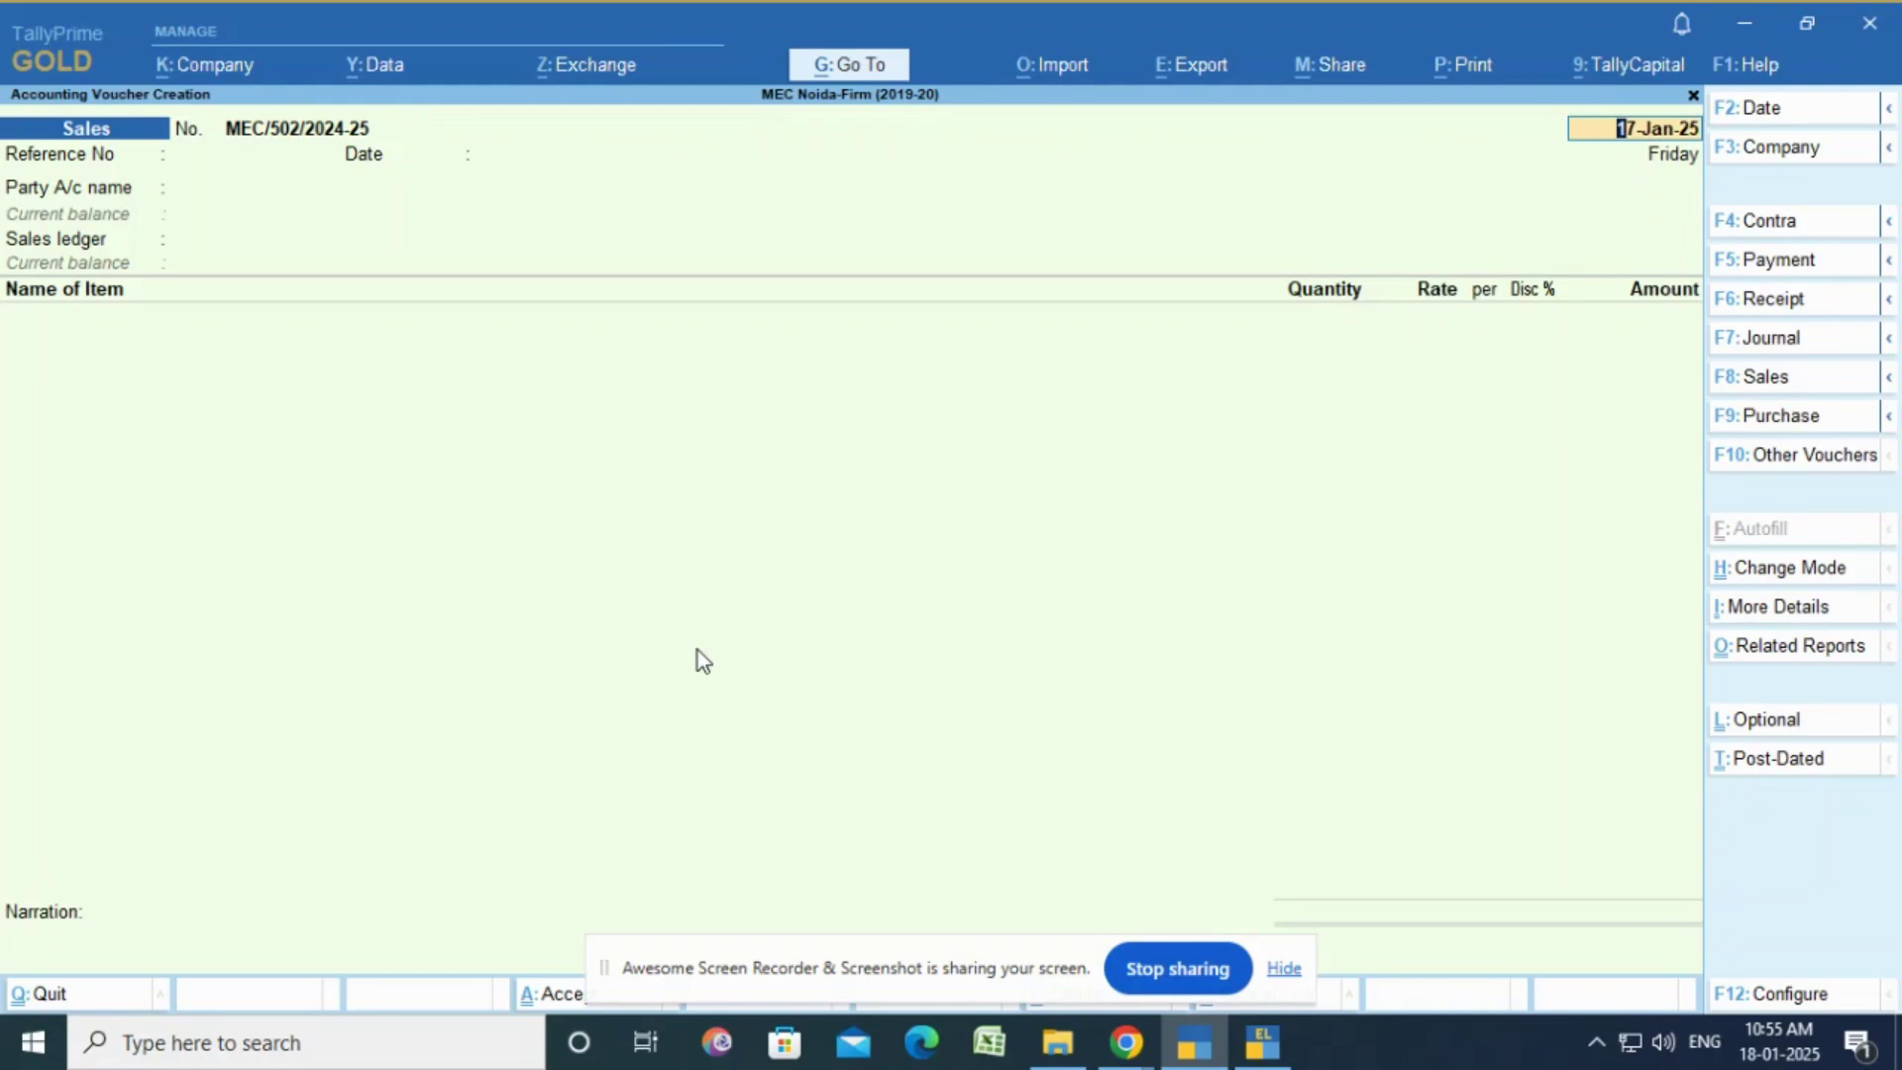
type("18.01.2025")
key("Return")
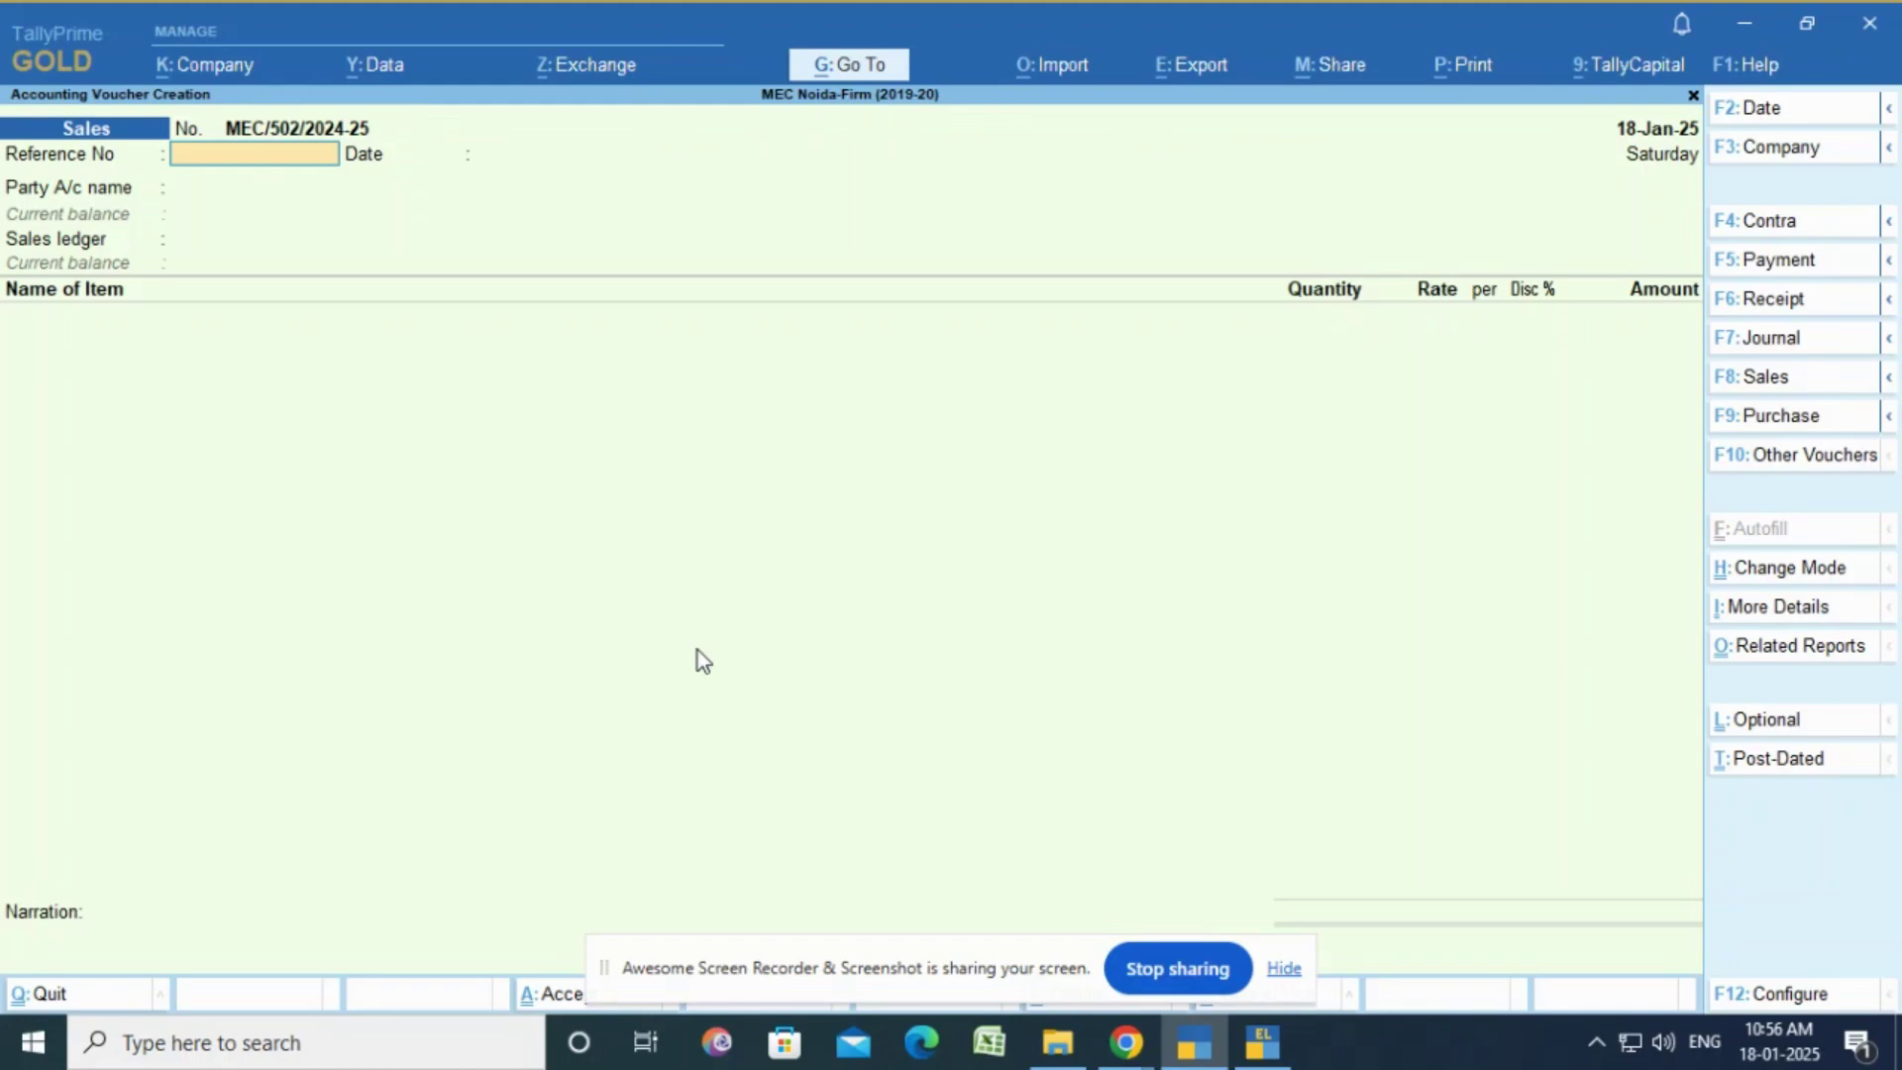
key("Return")
key("Return")
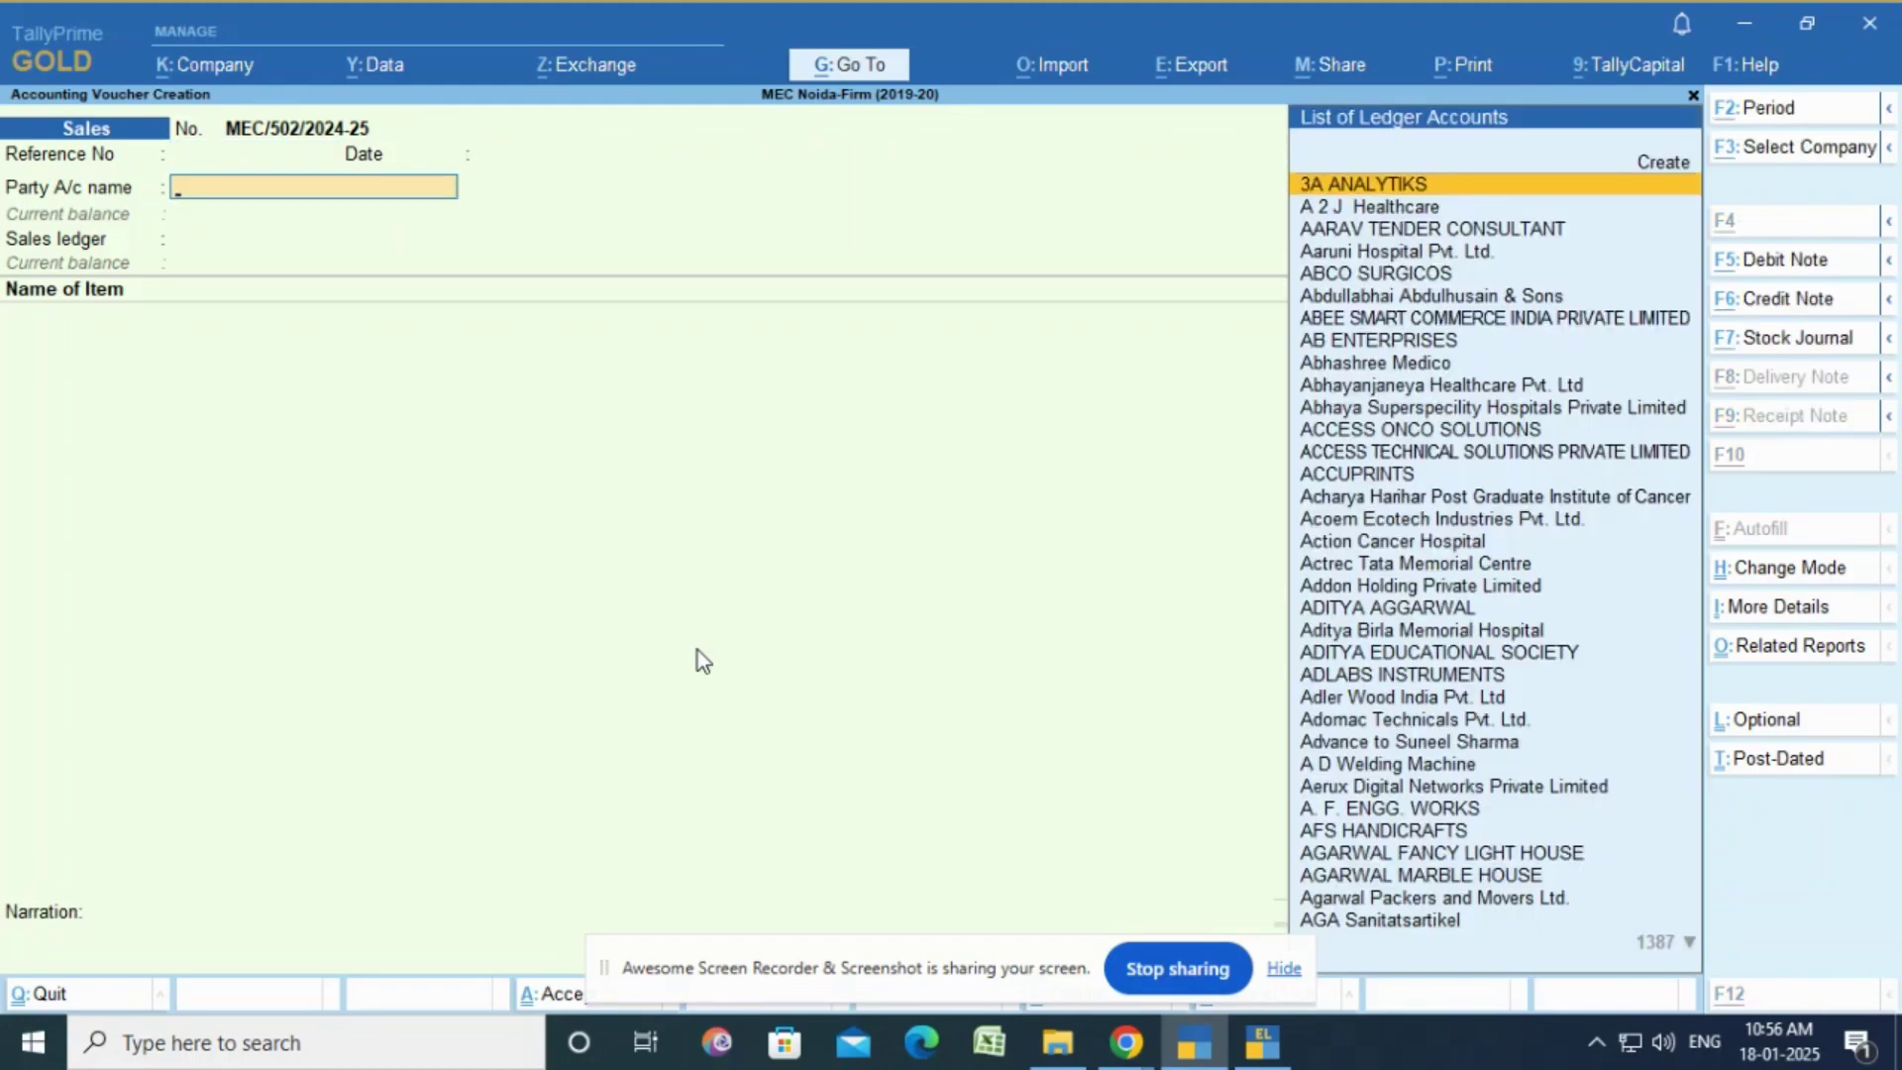
Step: Create a new ledger with the customer's name under the Sundry Debtors group
key("alt+c")
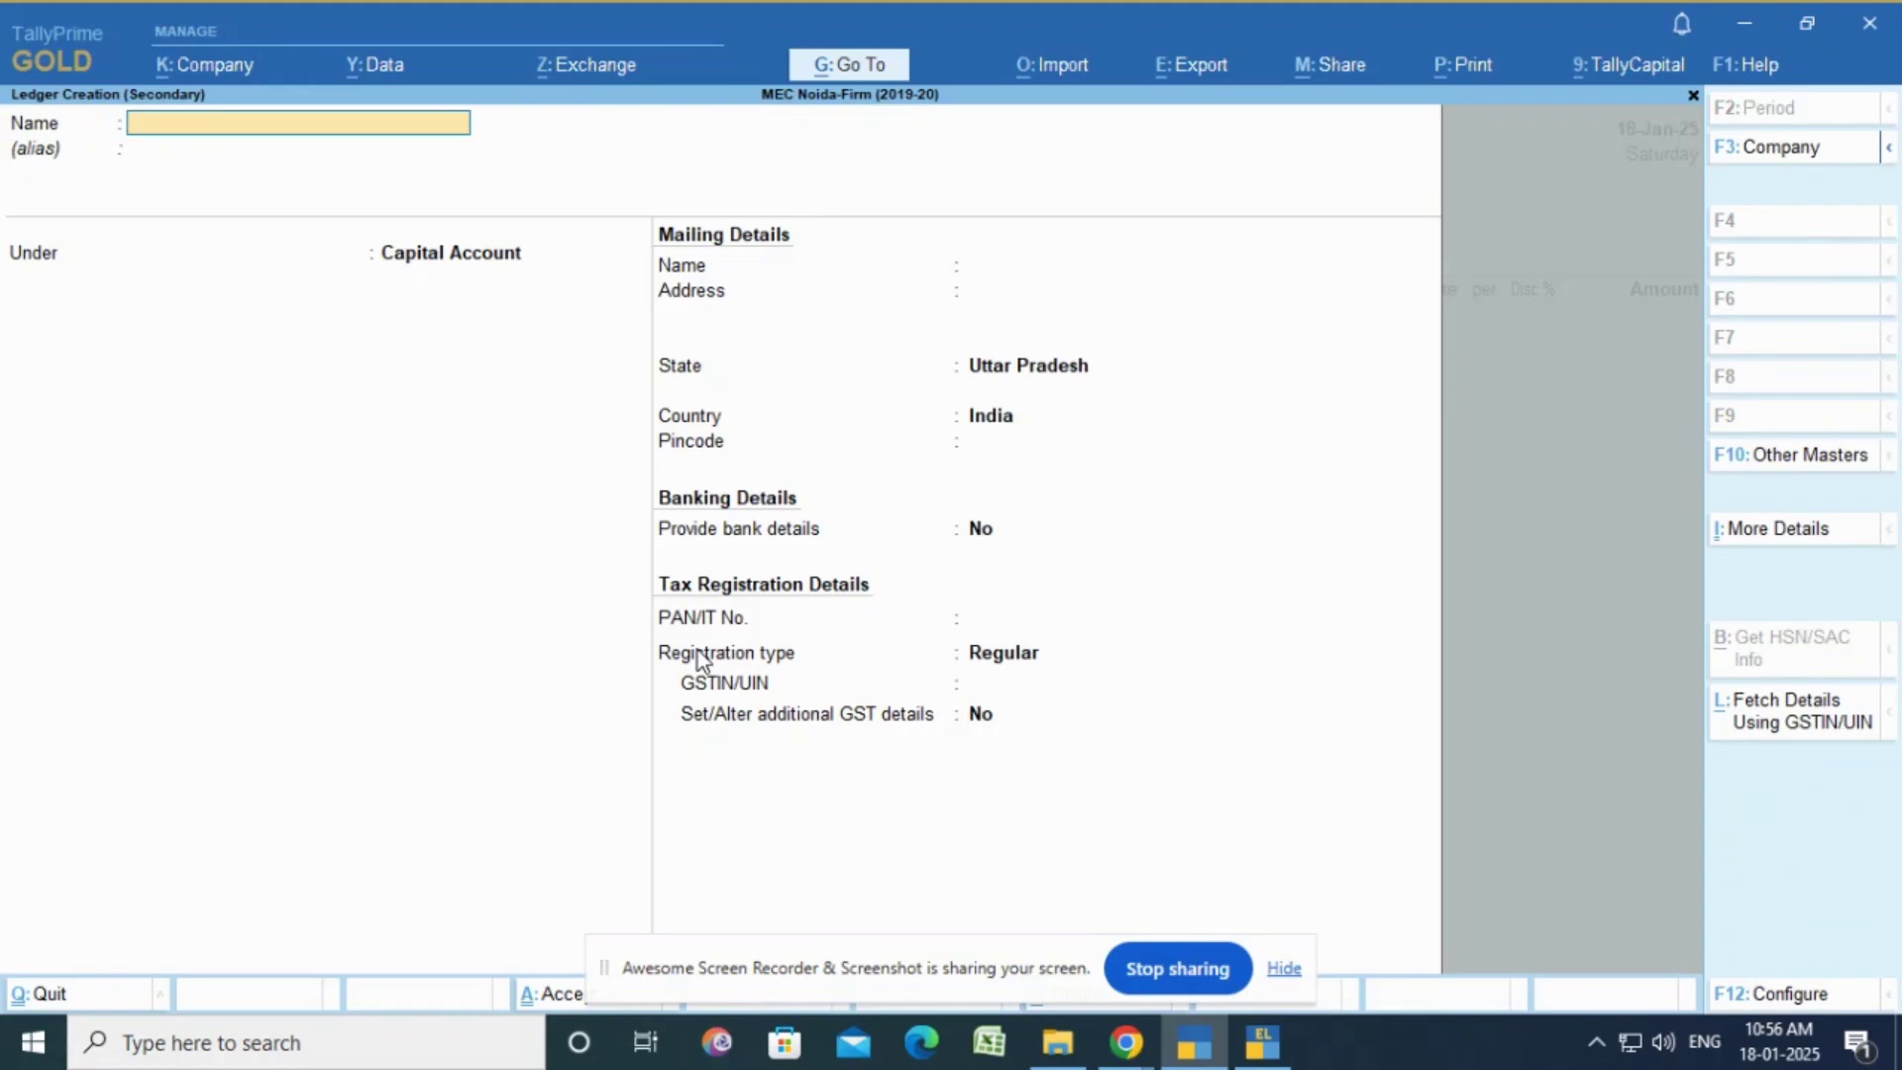
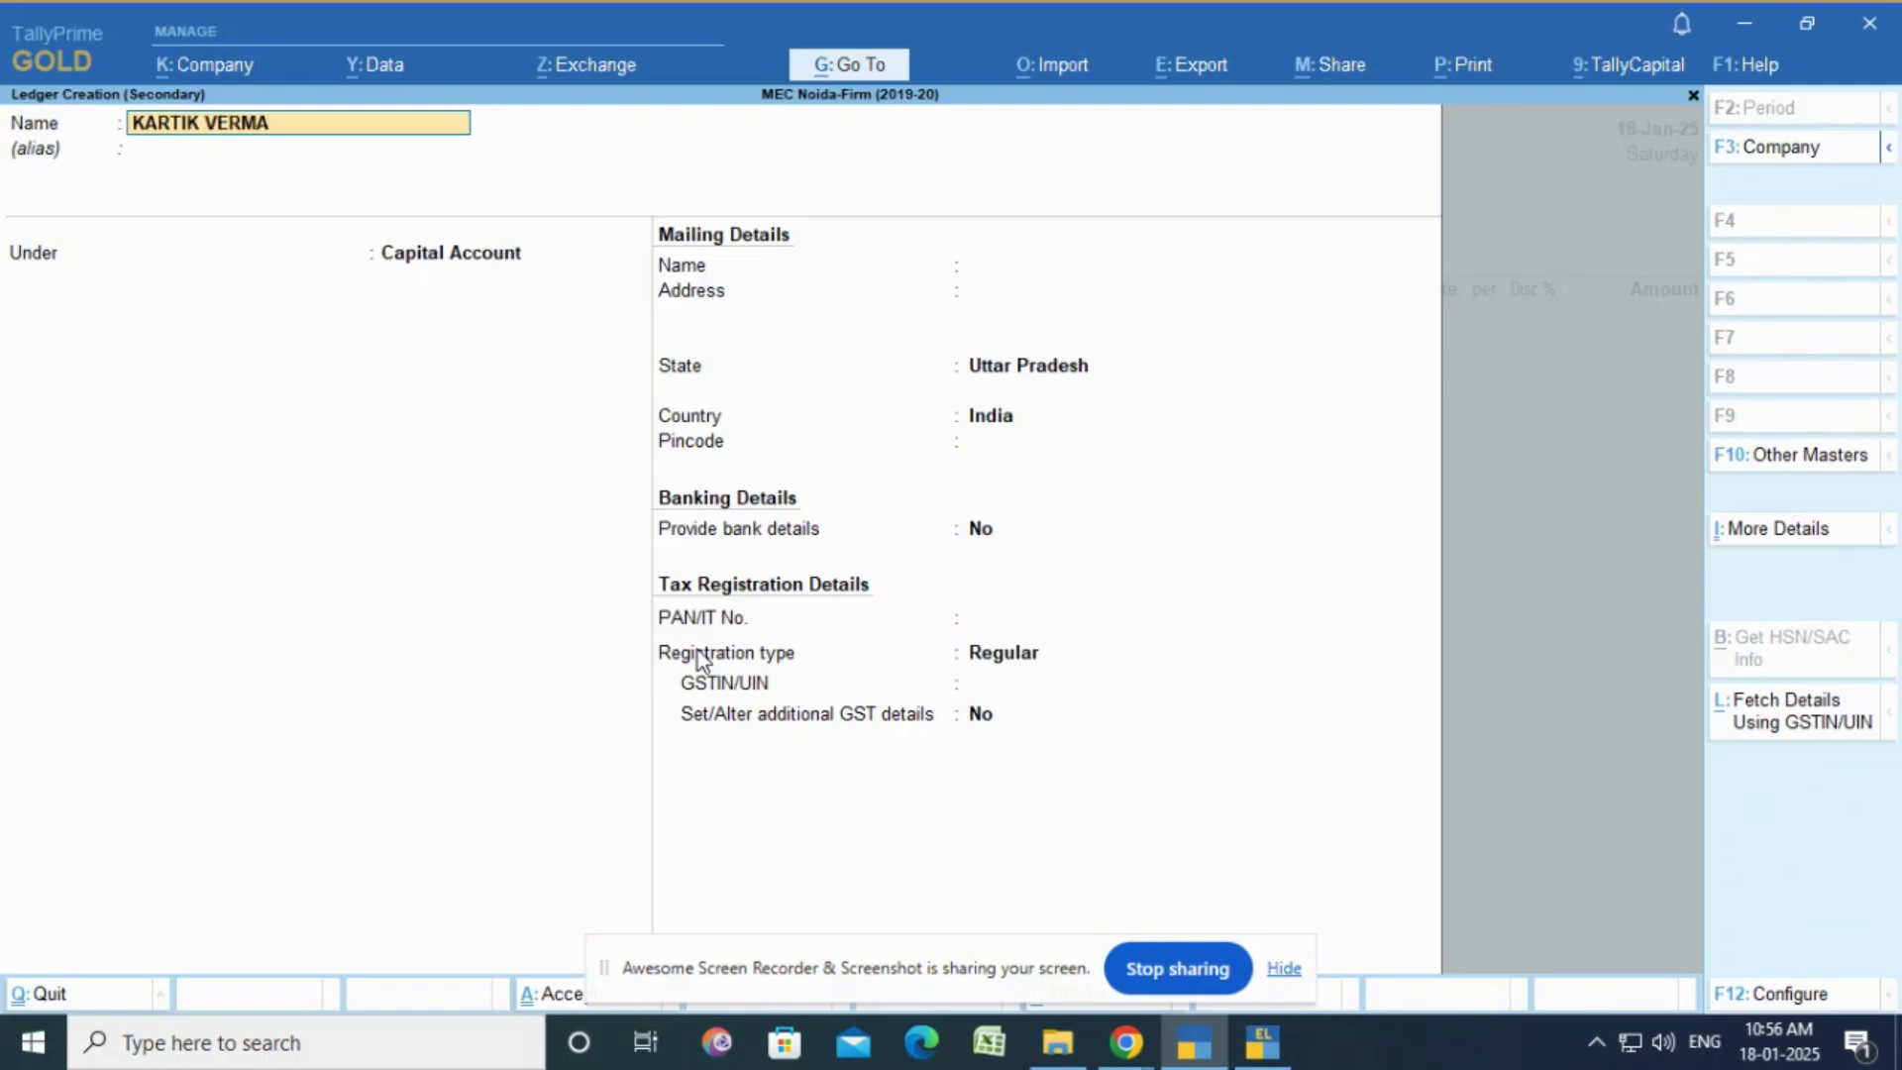
key("Return")
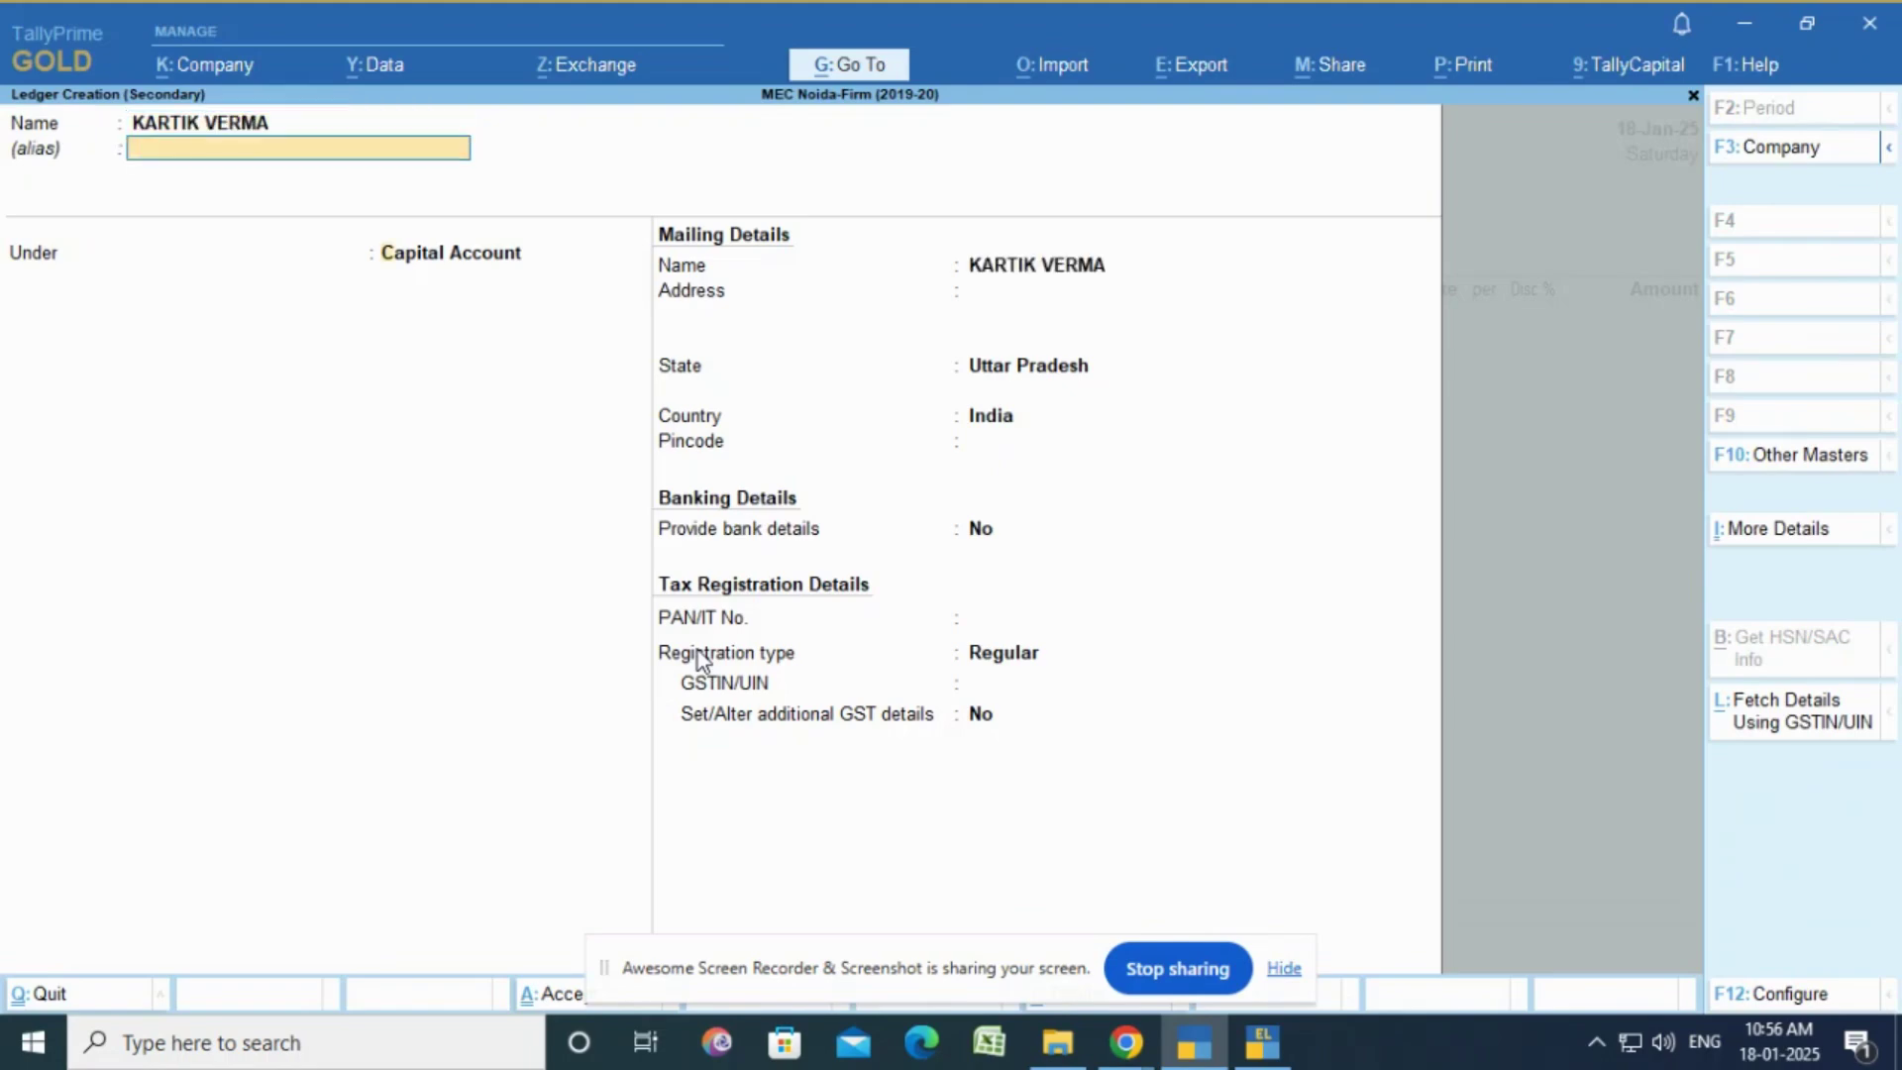
key("Return")
type("DEBTOR")
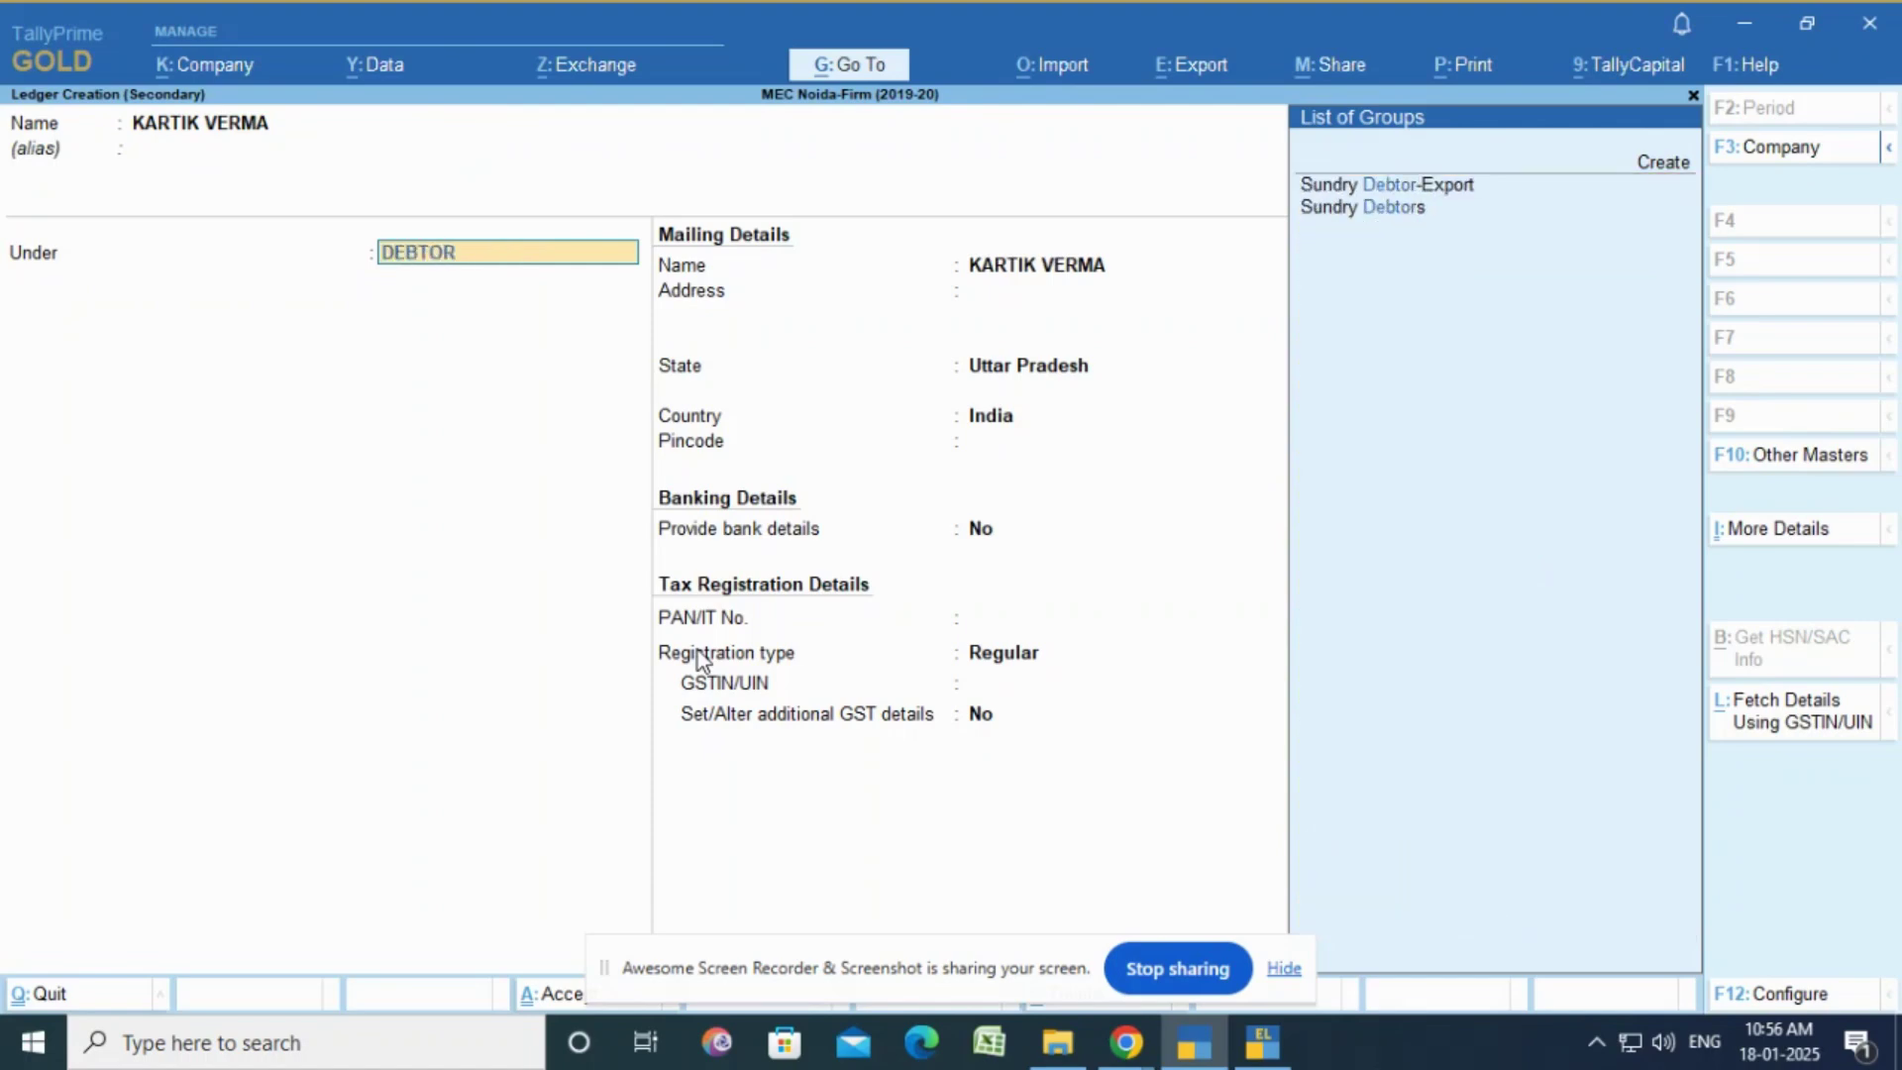
key("Down")
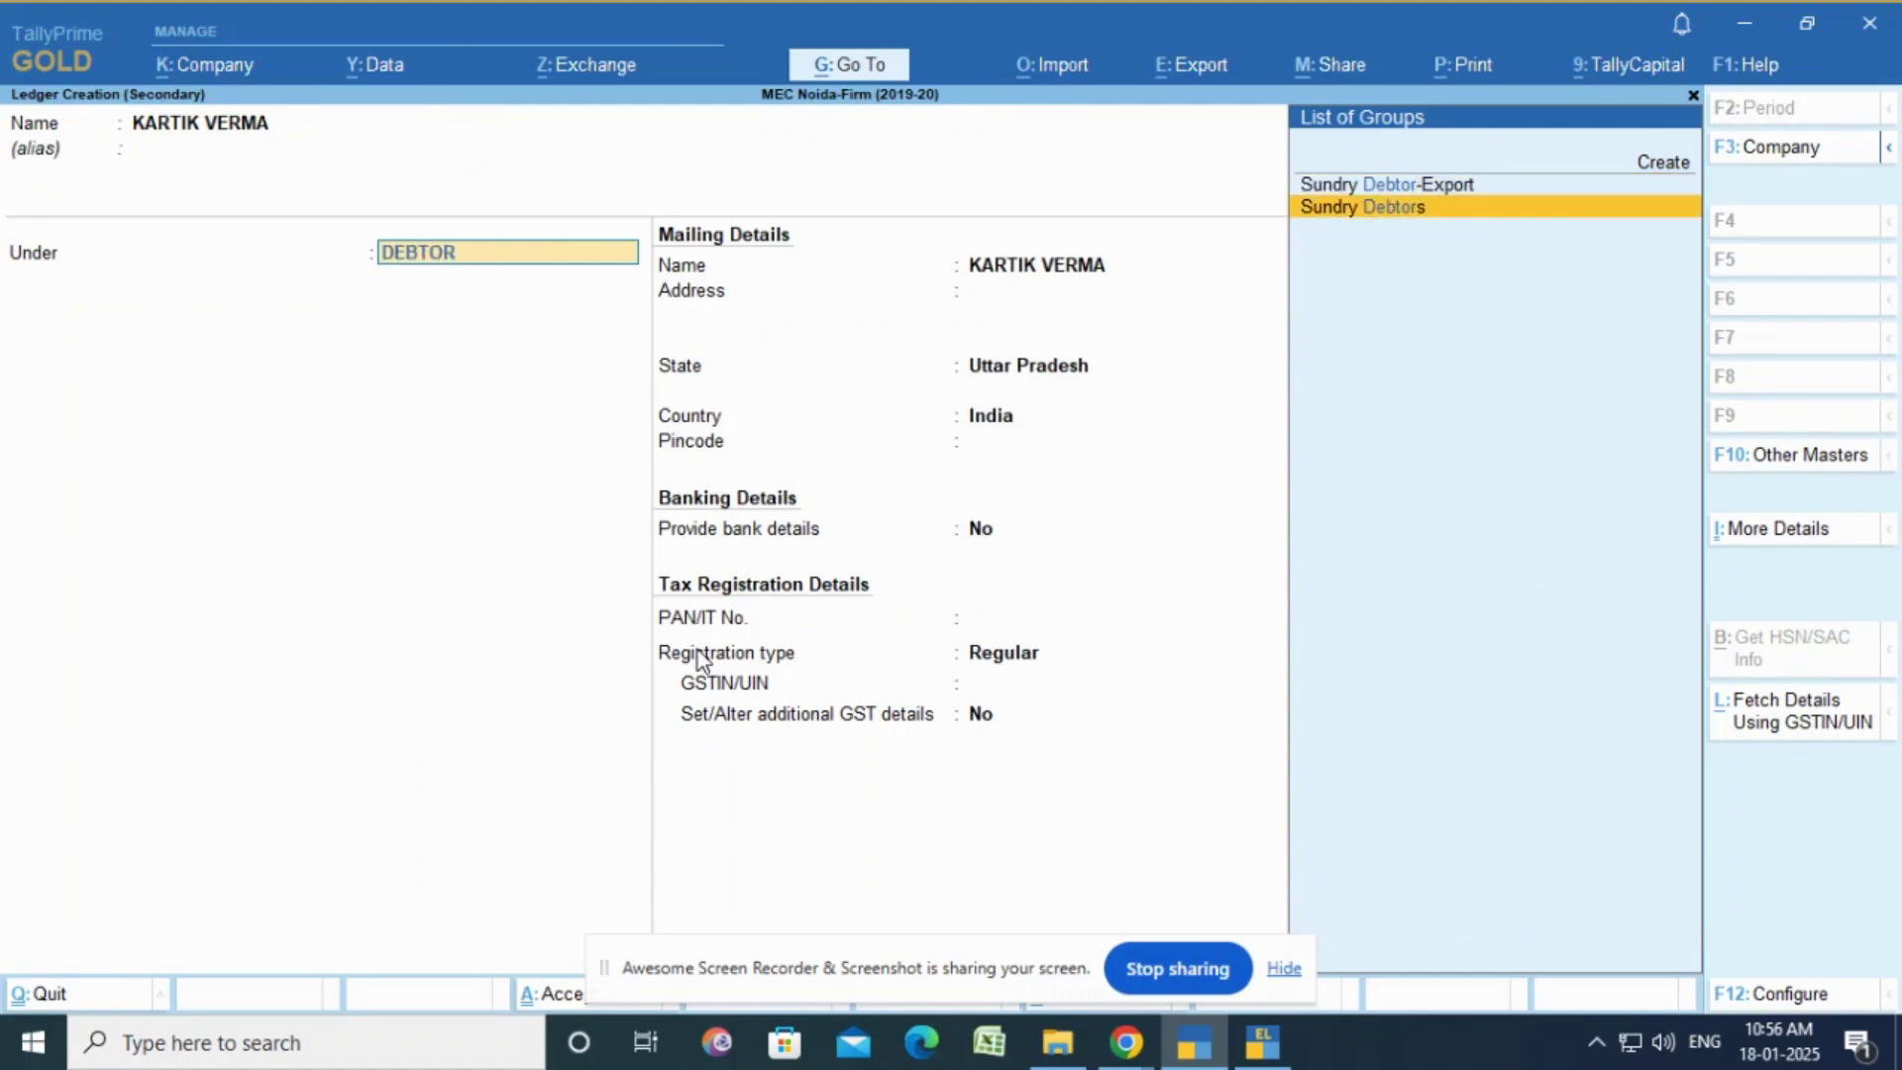
key("Return")
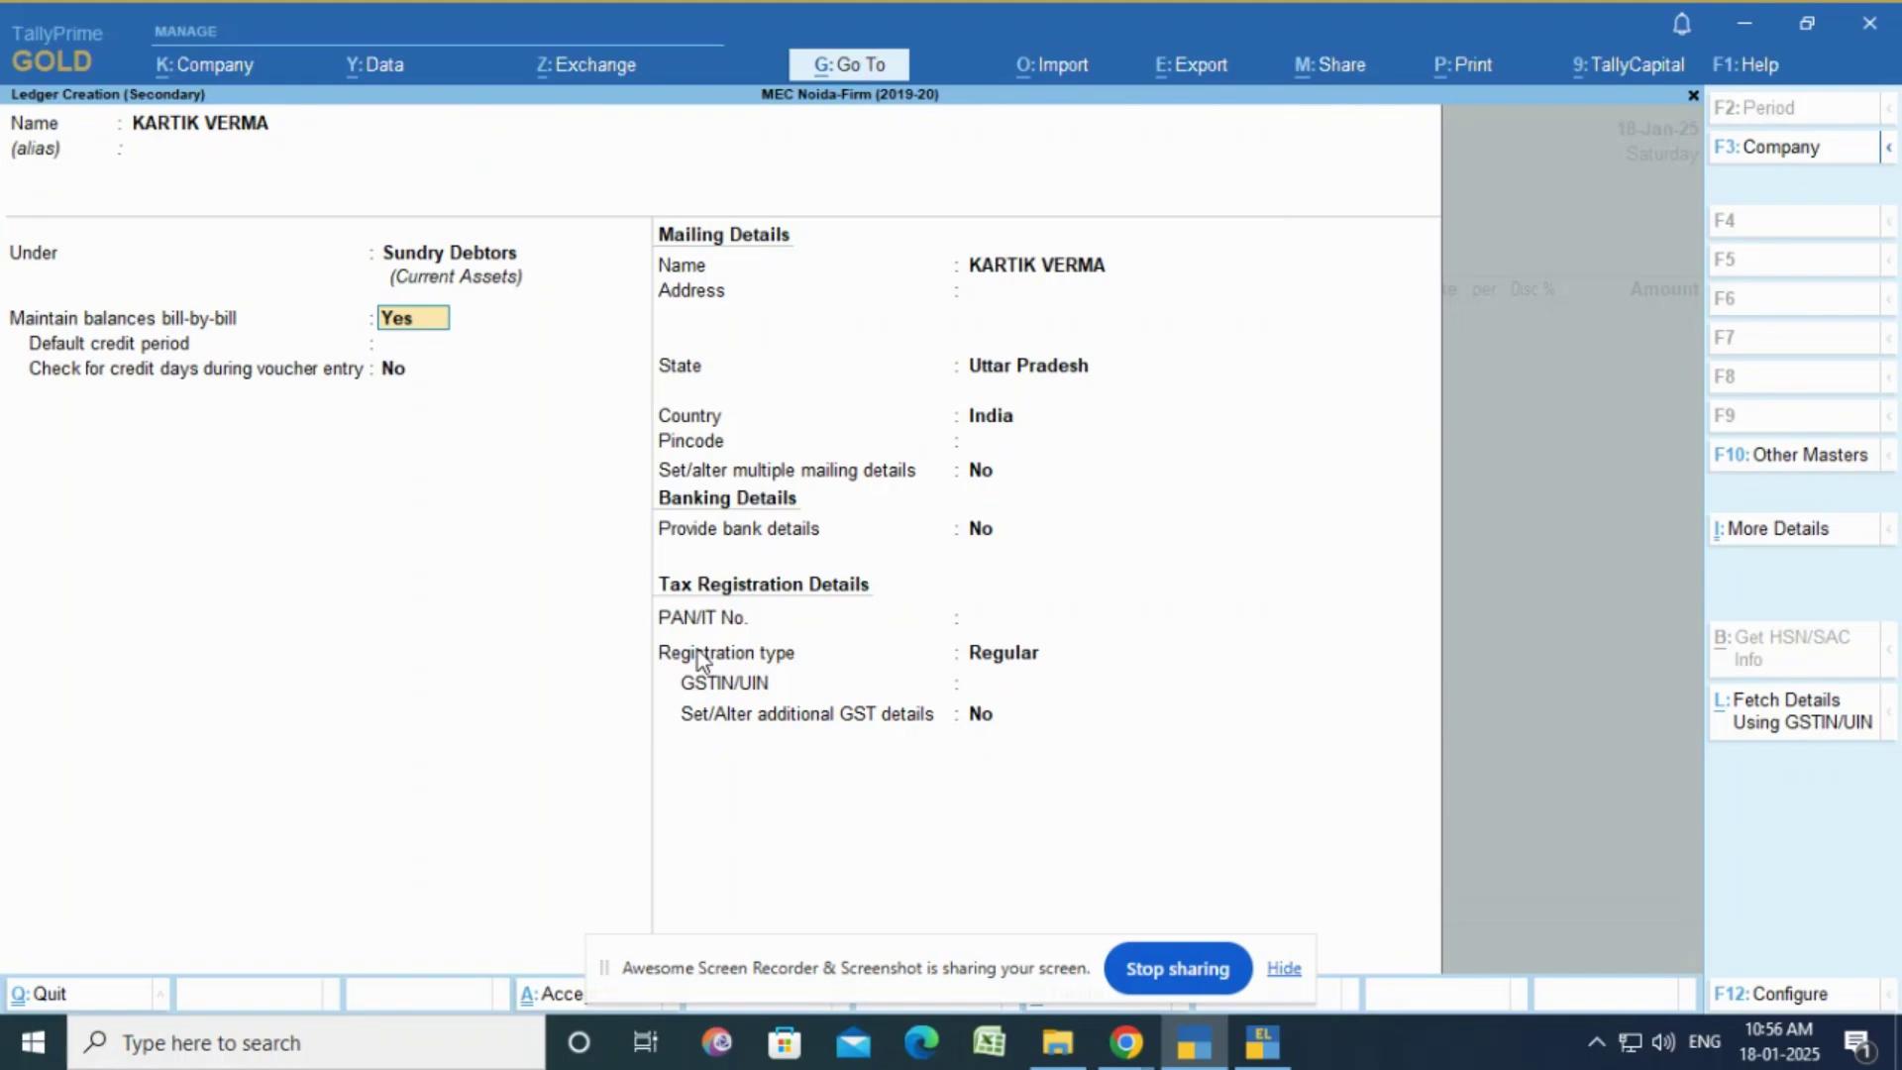
Step: Set Maintain balances bill-by-bill to Yes for the new ledger
key("n")
key("Return")
key("BackSpace")
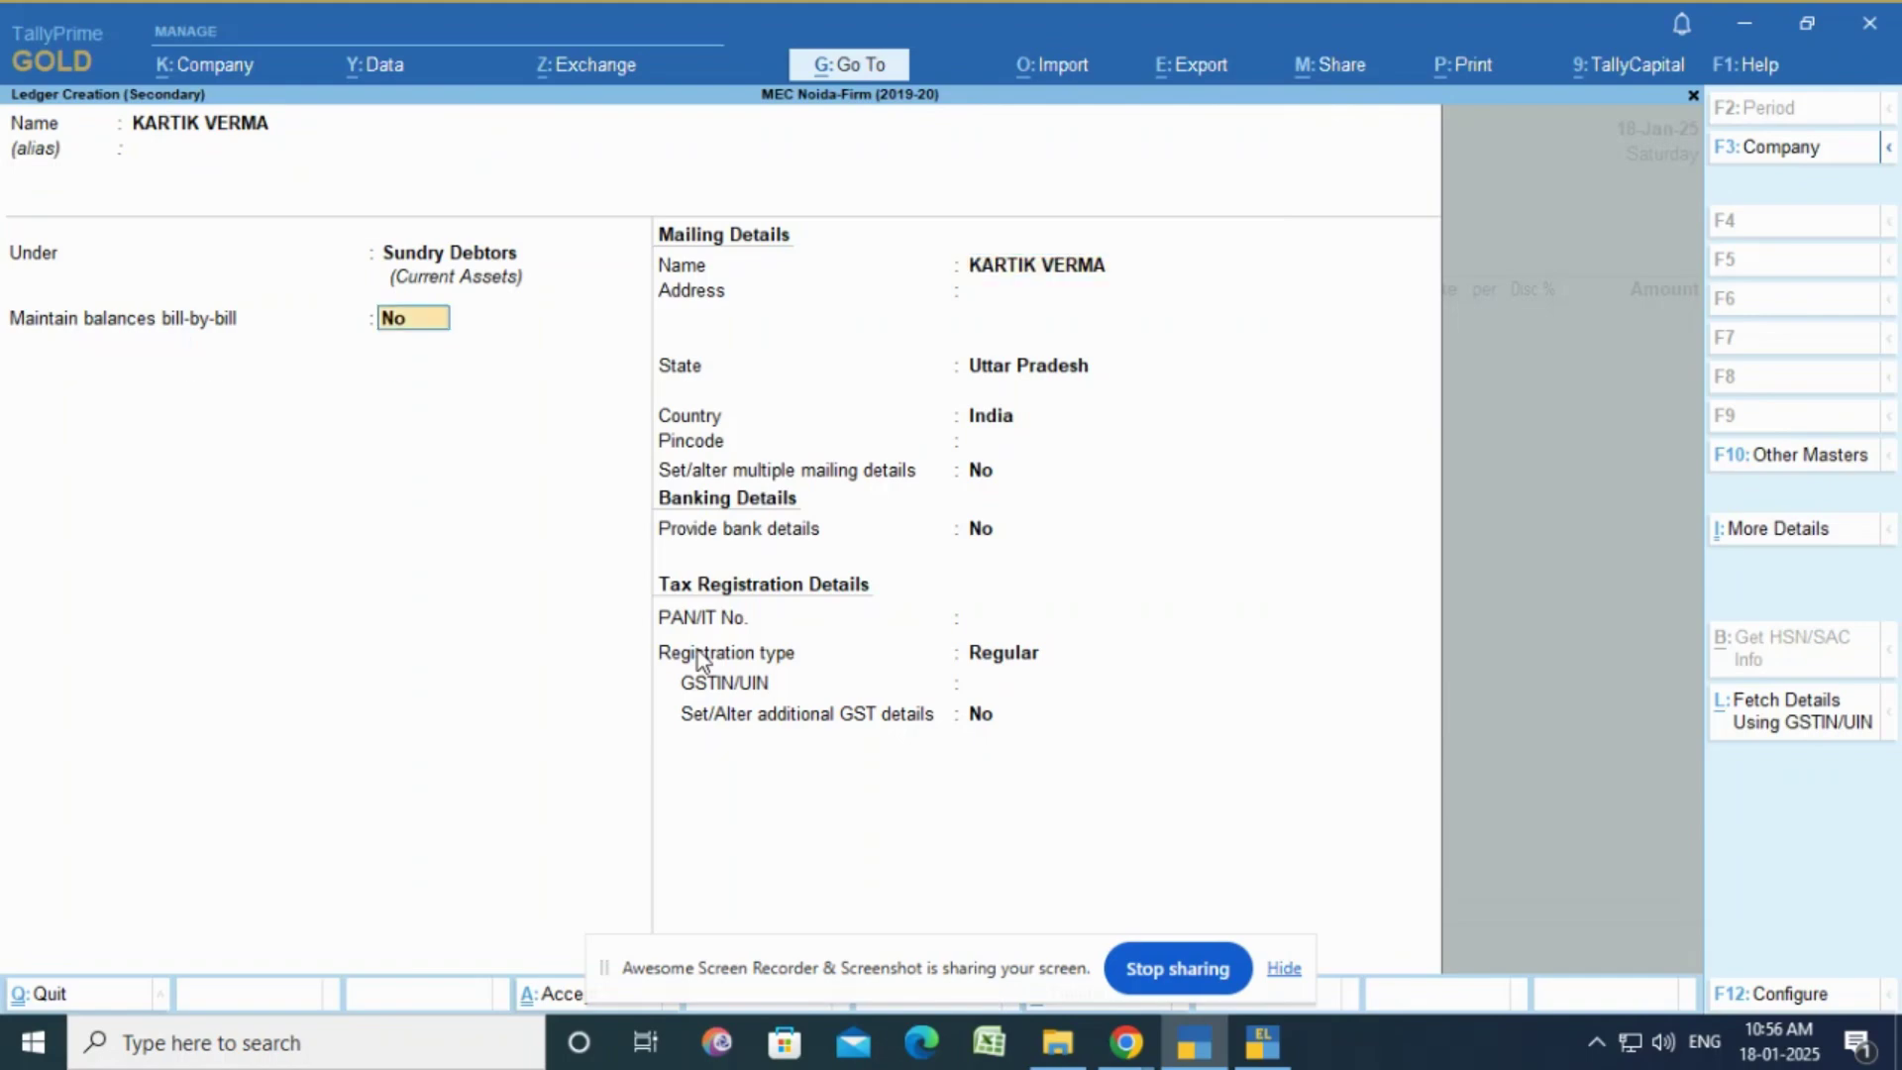
key("y")
key("Return")
key("Return")
key("Return")
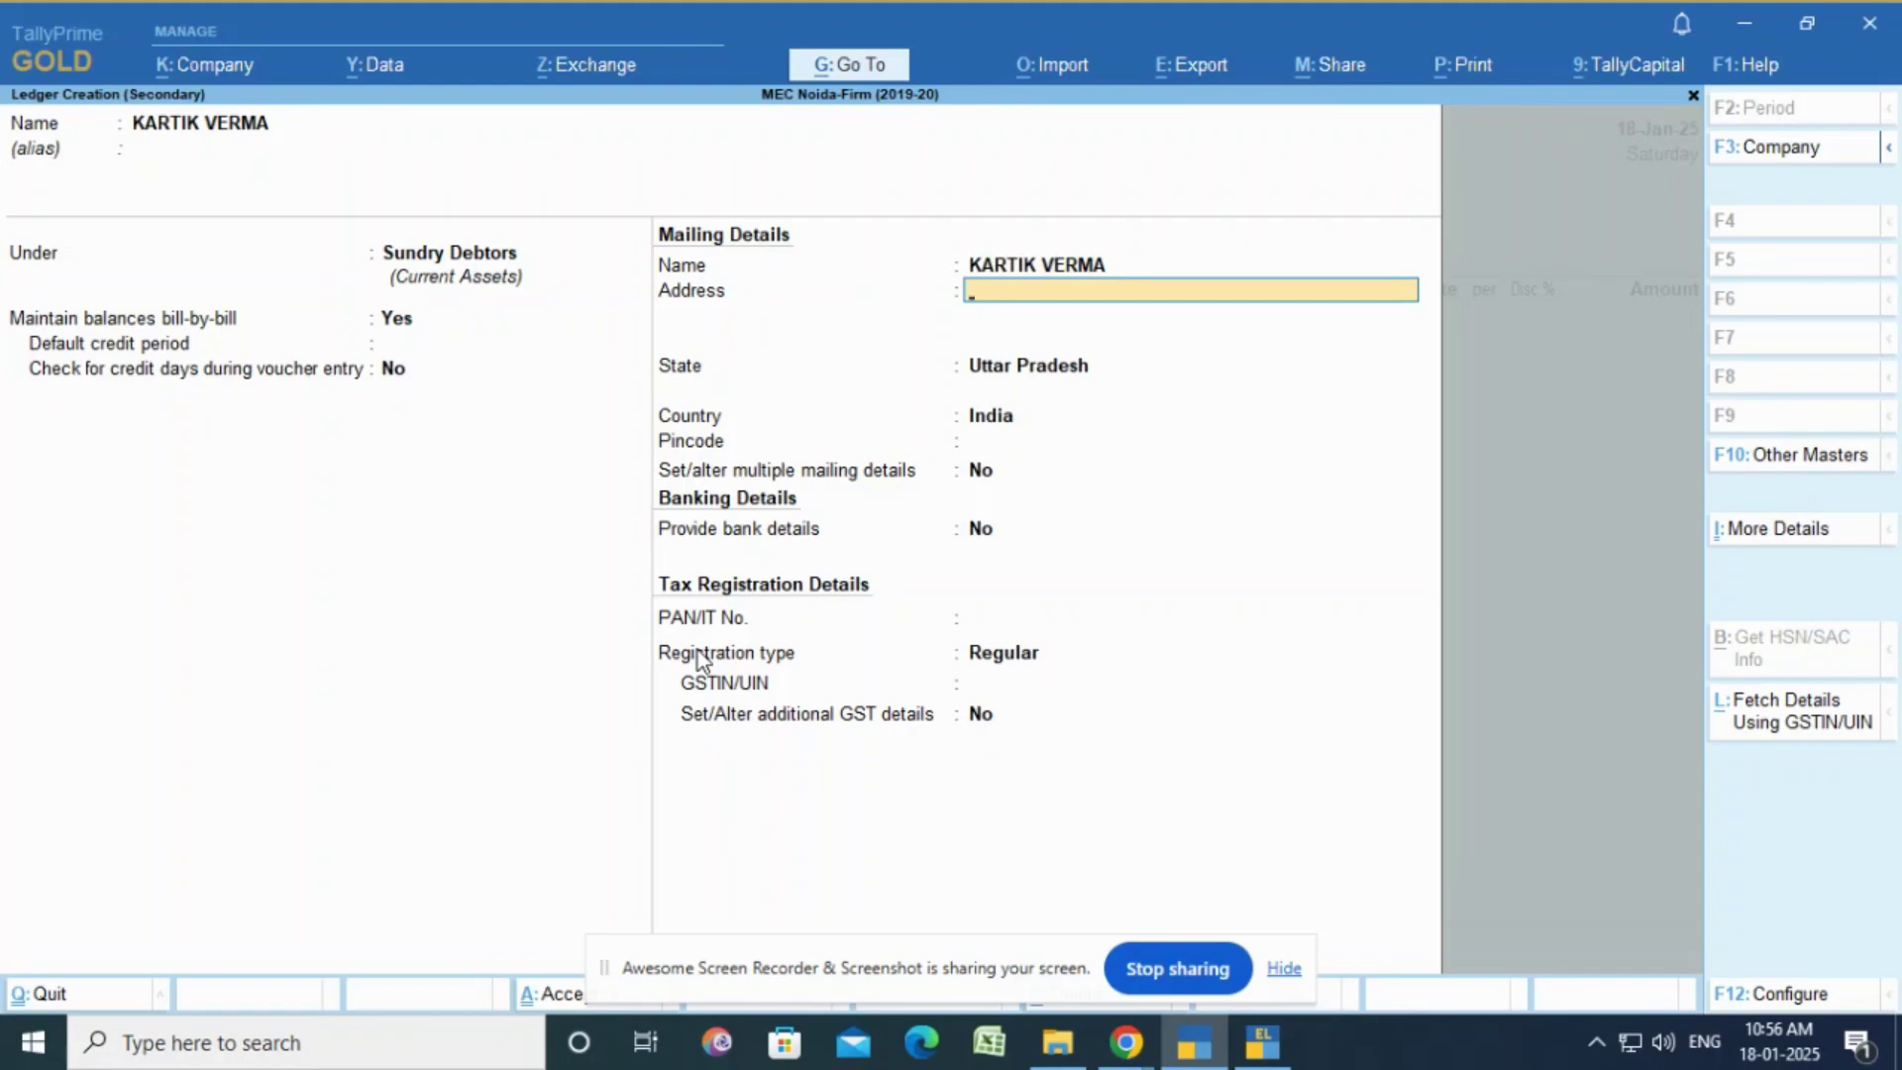
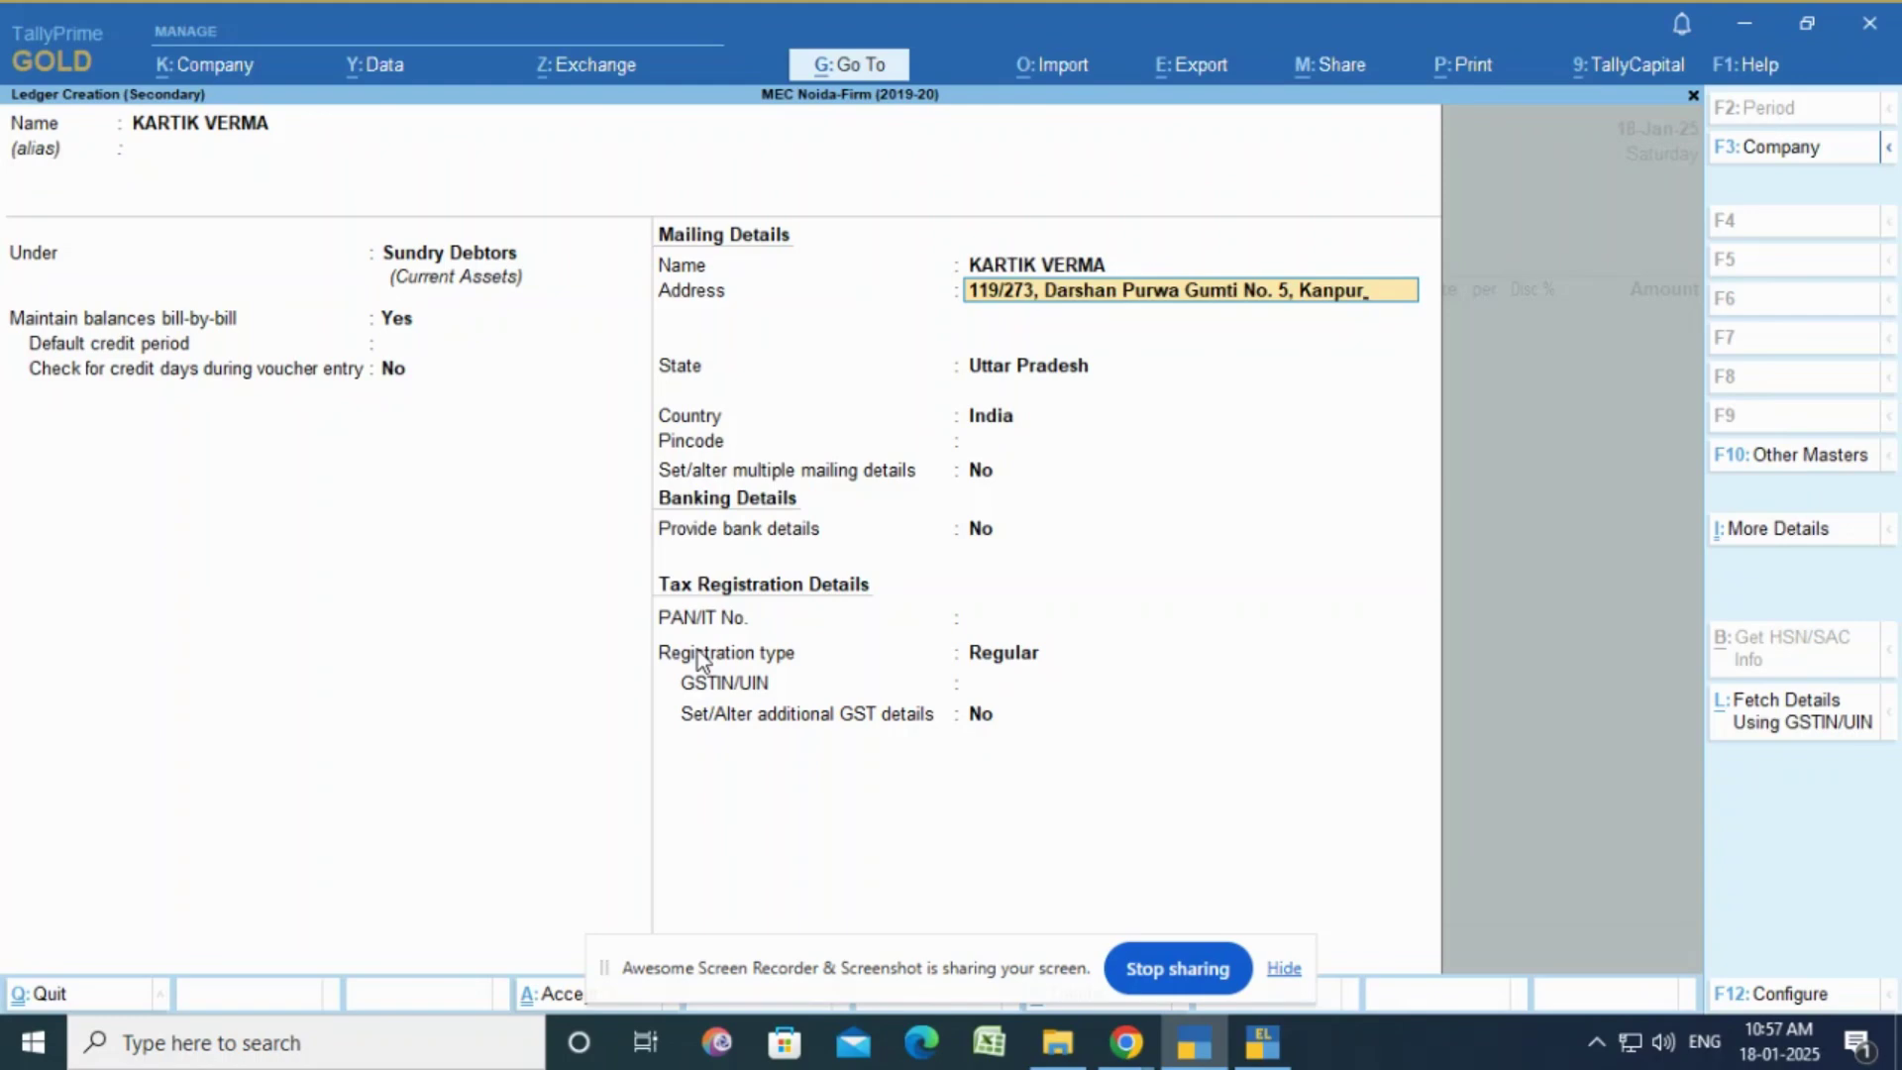
Step: Enter the customer's mailing address lines in the ledger
key("Return")
type("208")
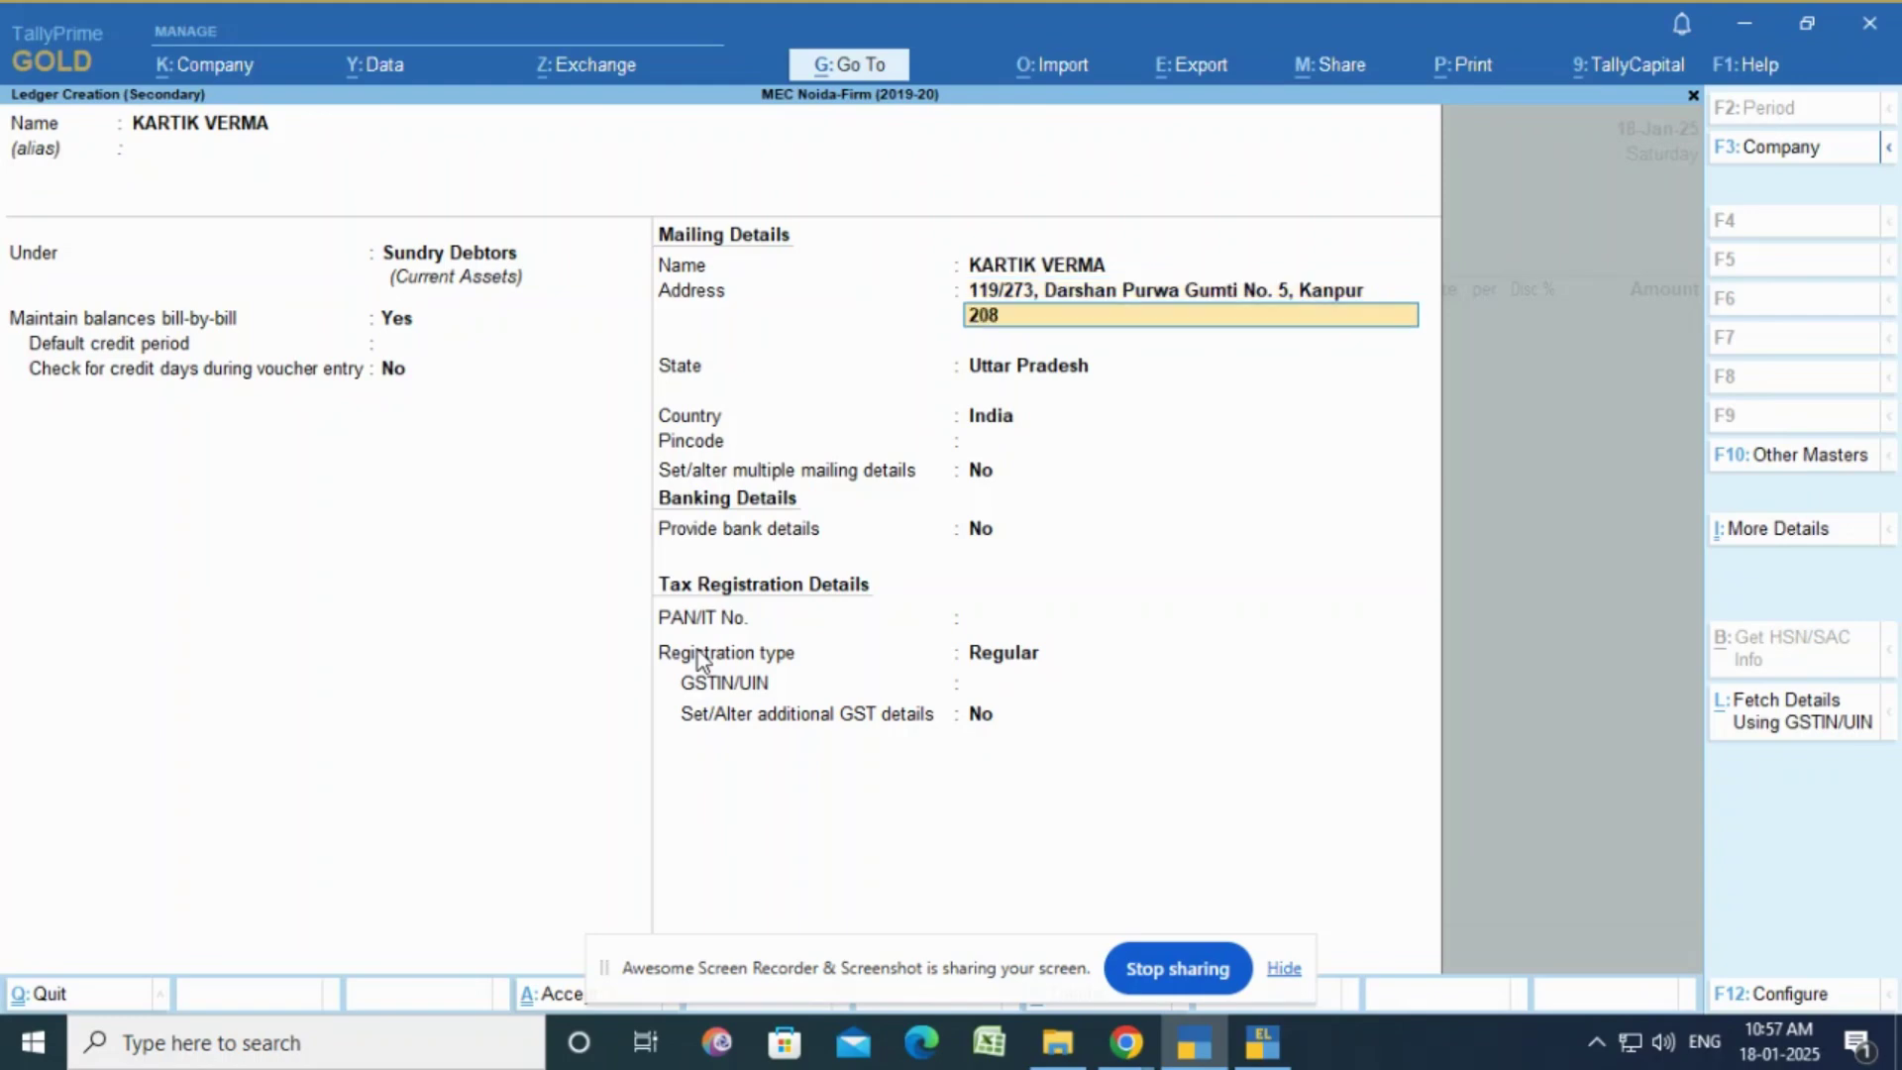
type("012")
key("Return")
Step: Keep Uttar Pradesh as the state and fill in the customer's pincode
key("Return")
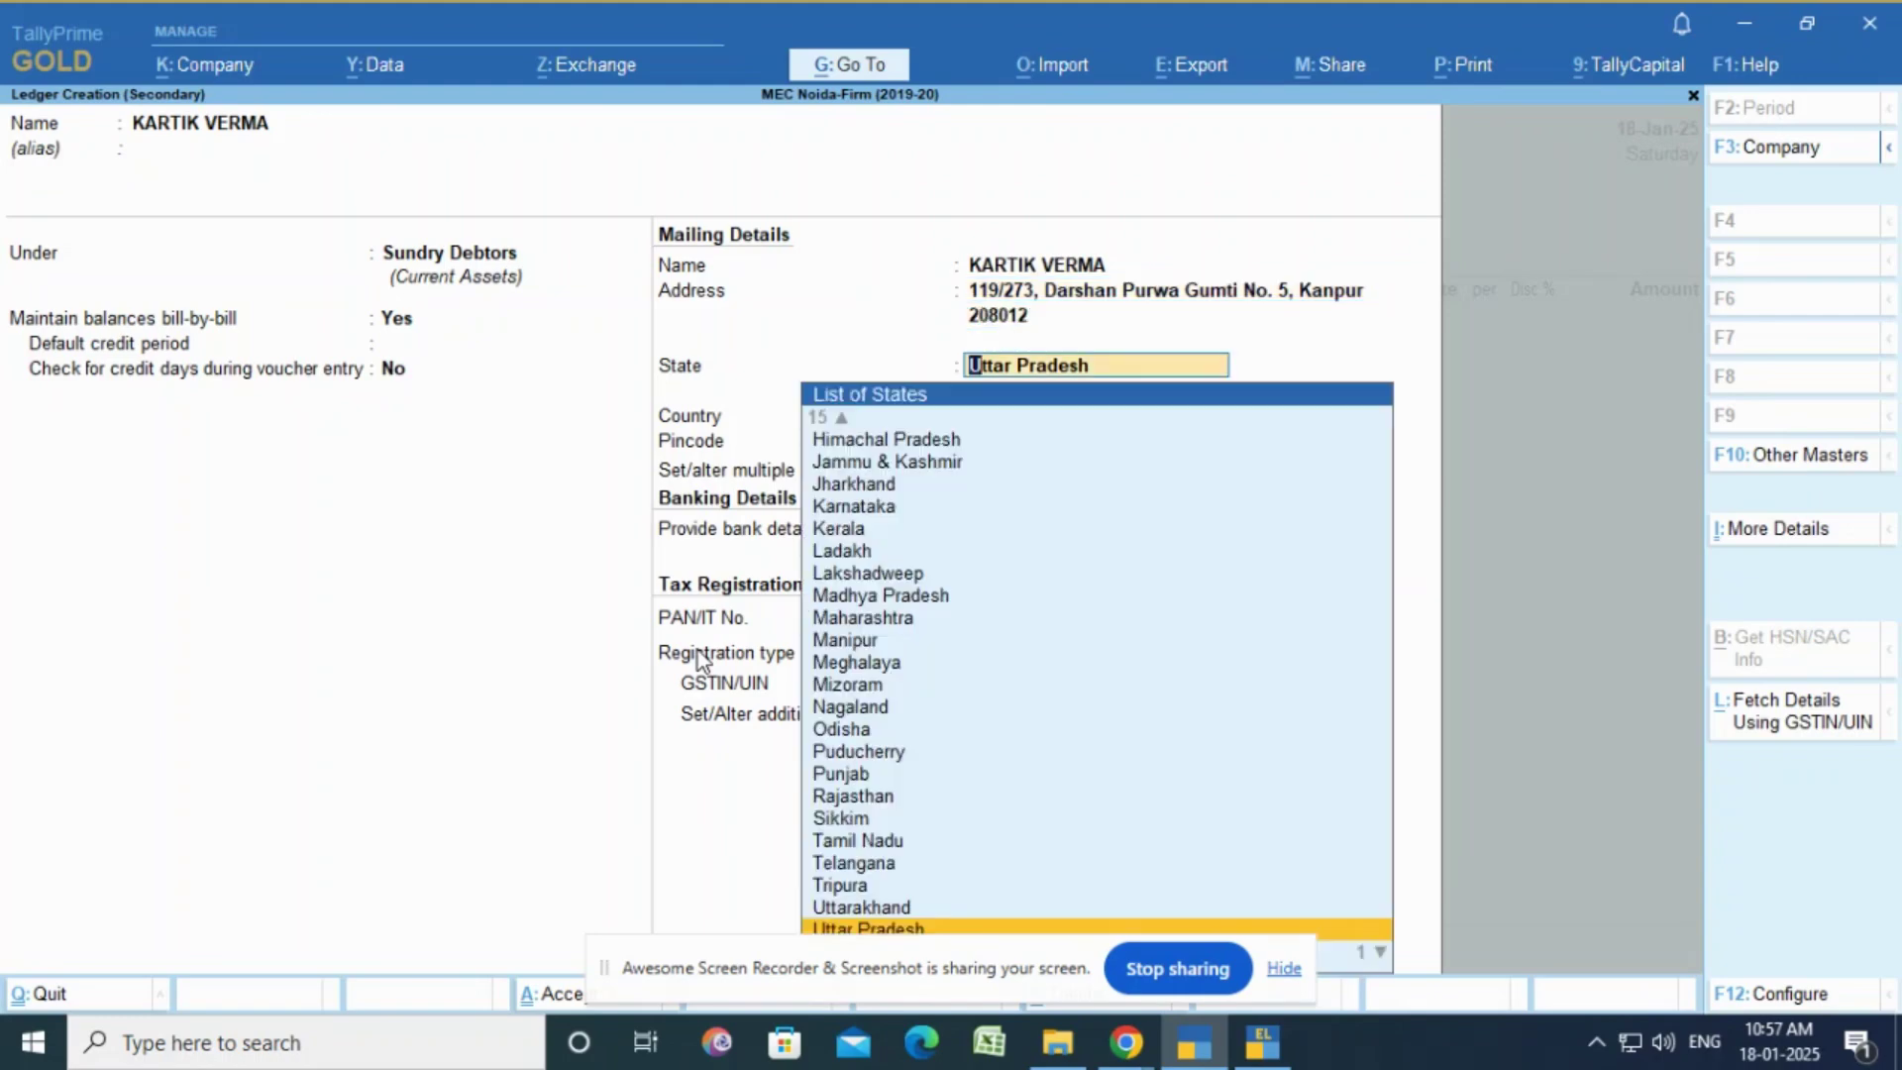
key("Return")
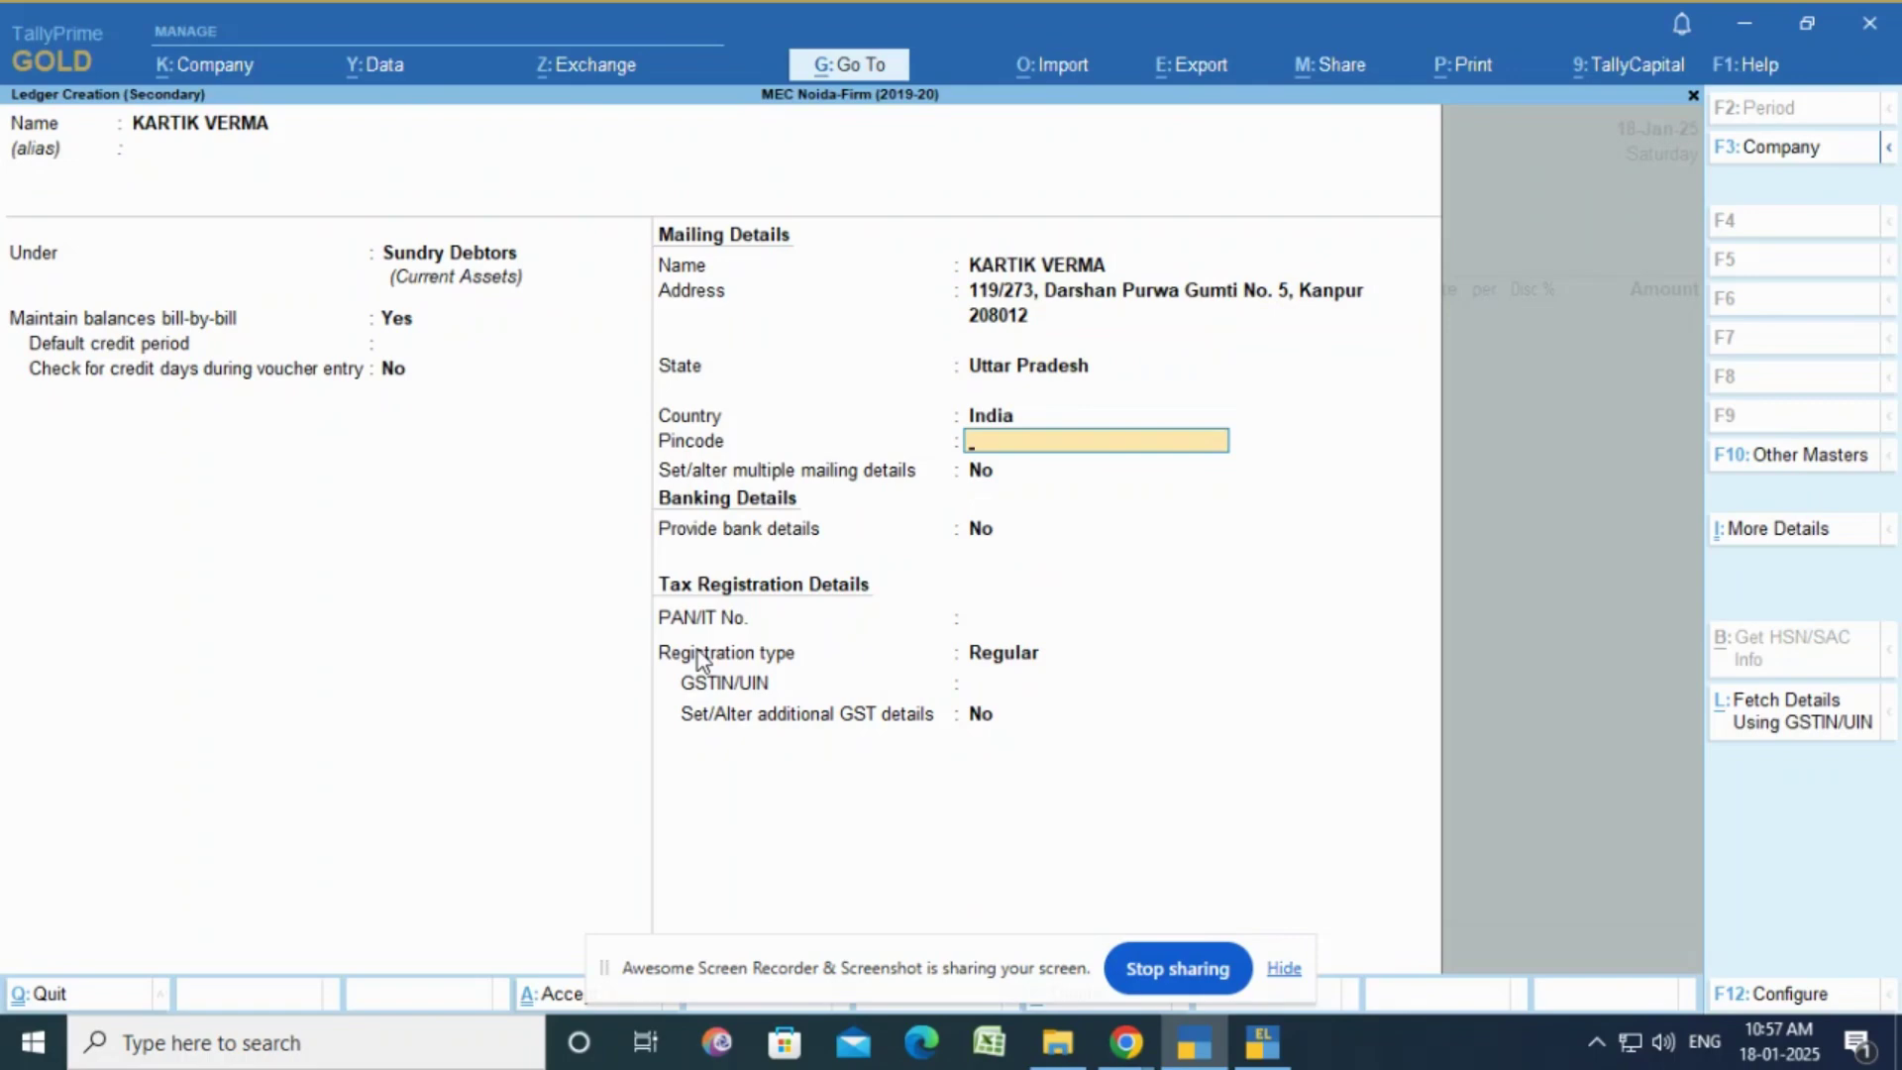
type("208012")
key("Return")
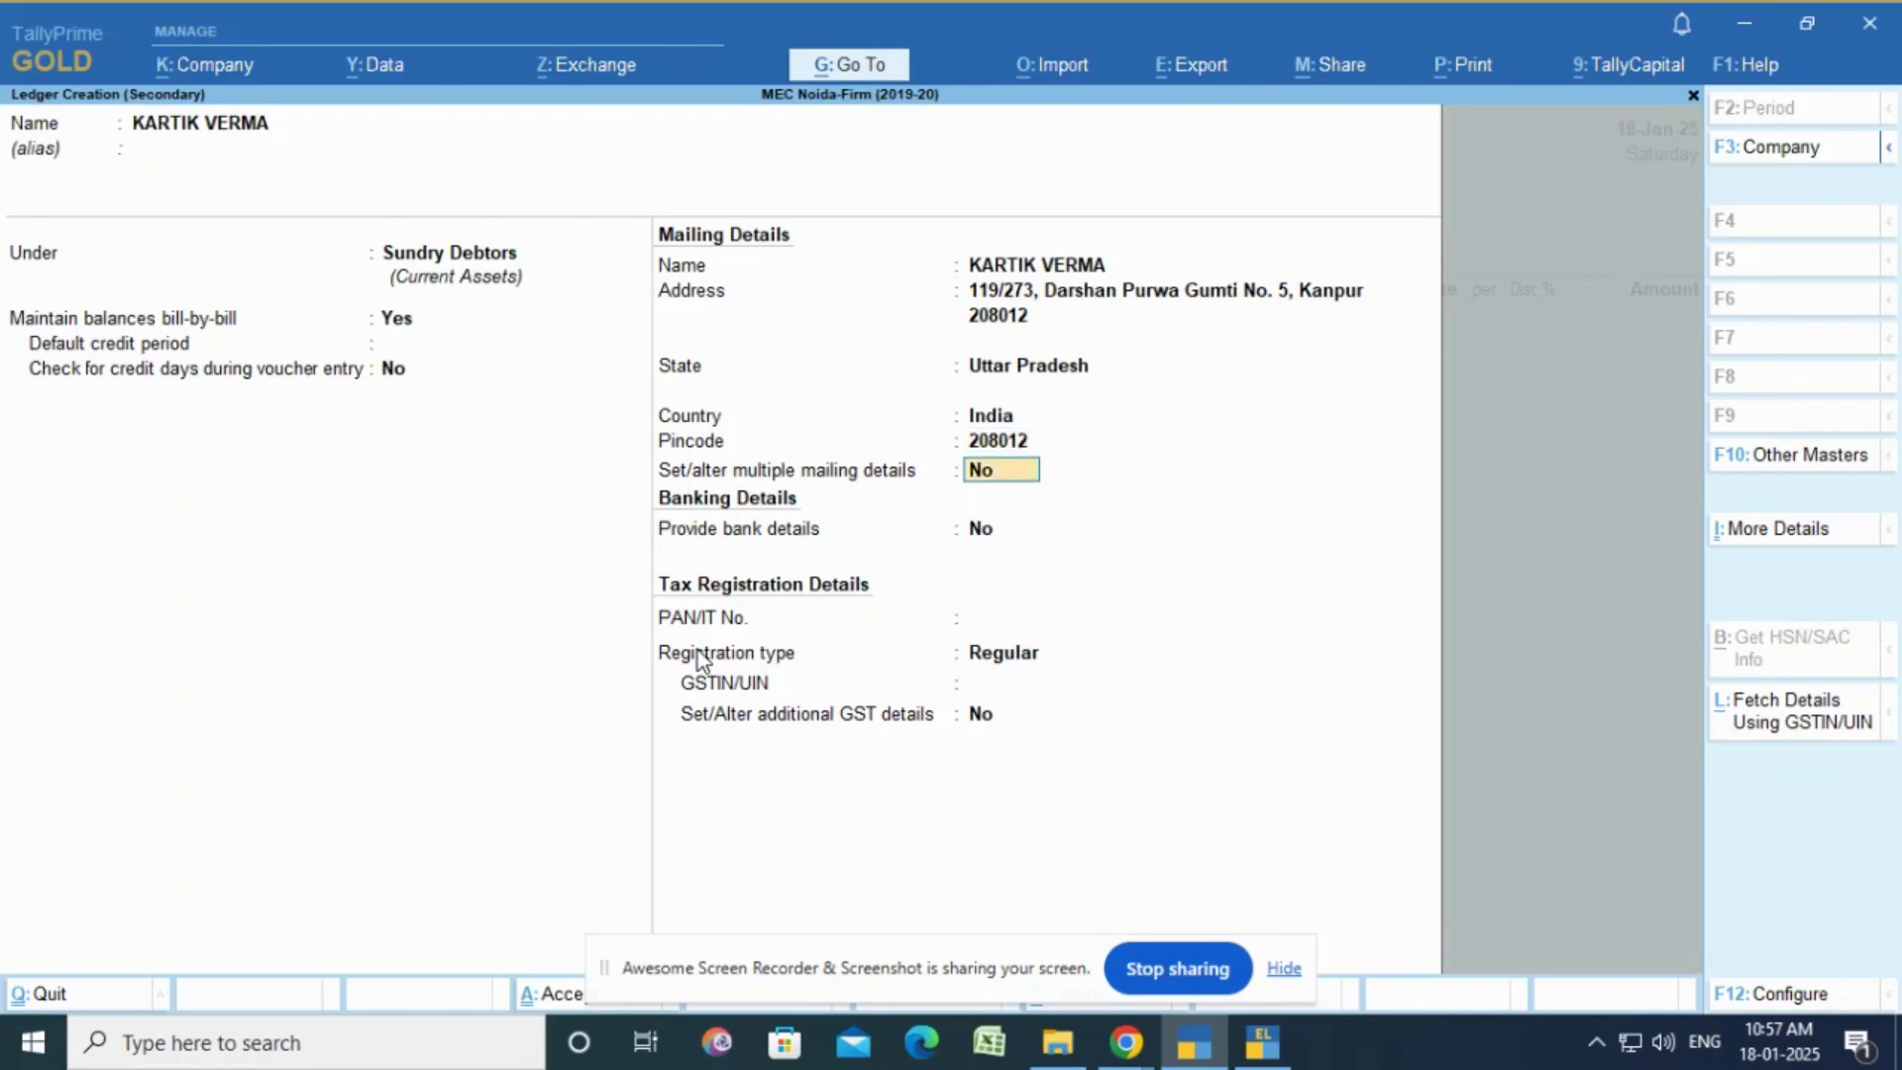
key("Return")
key("Return")
key("Return")
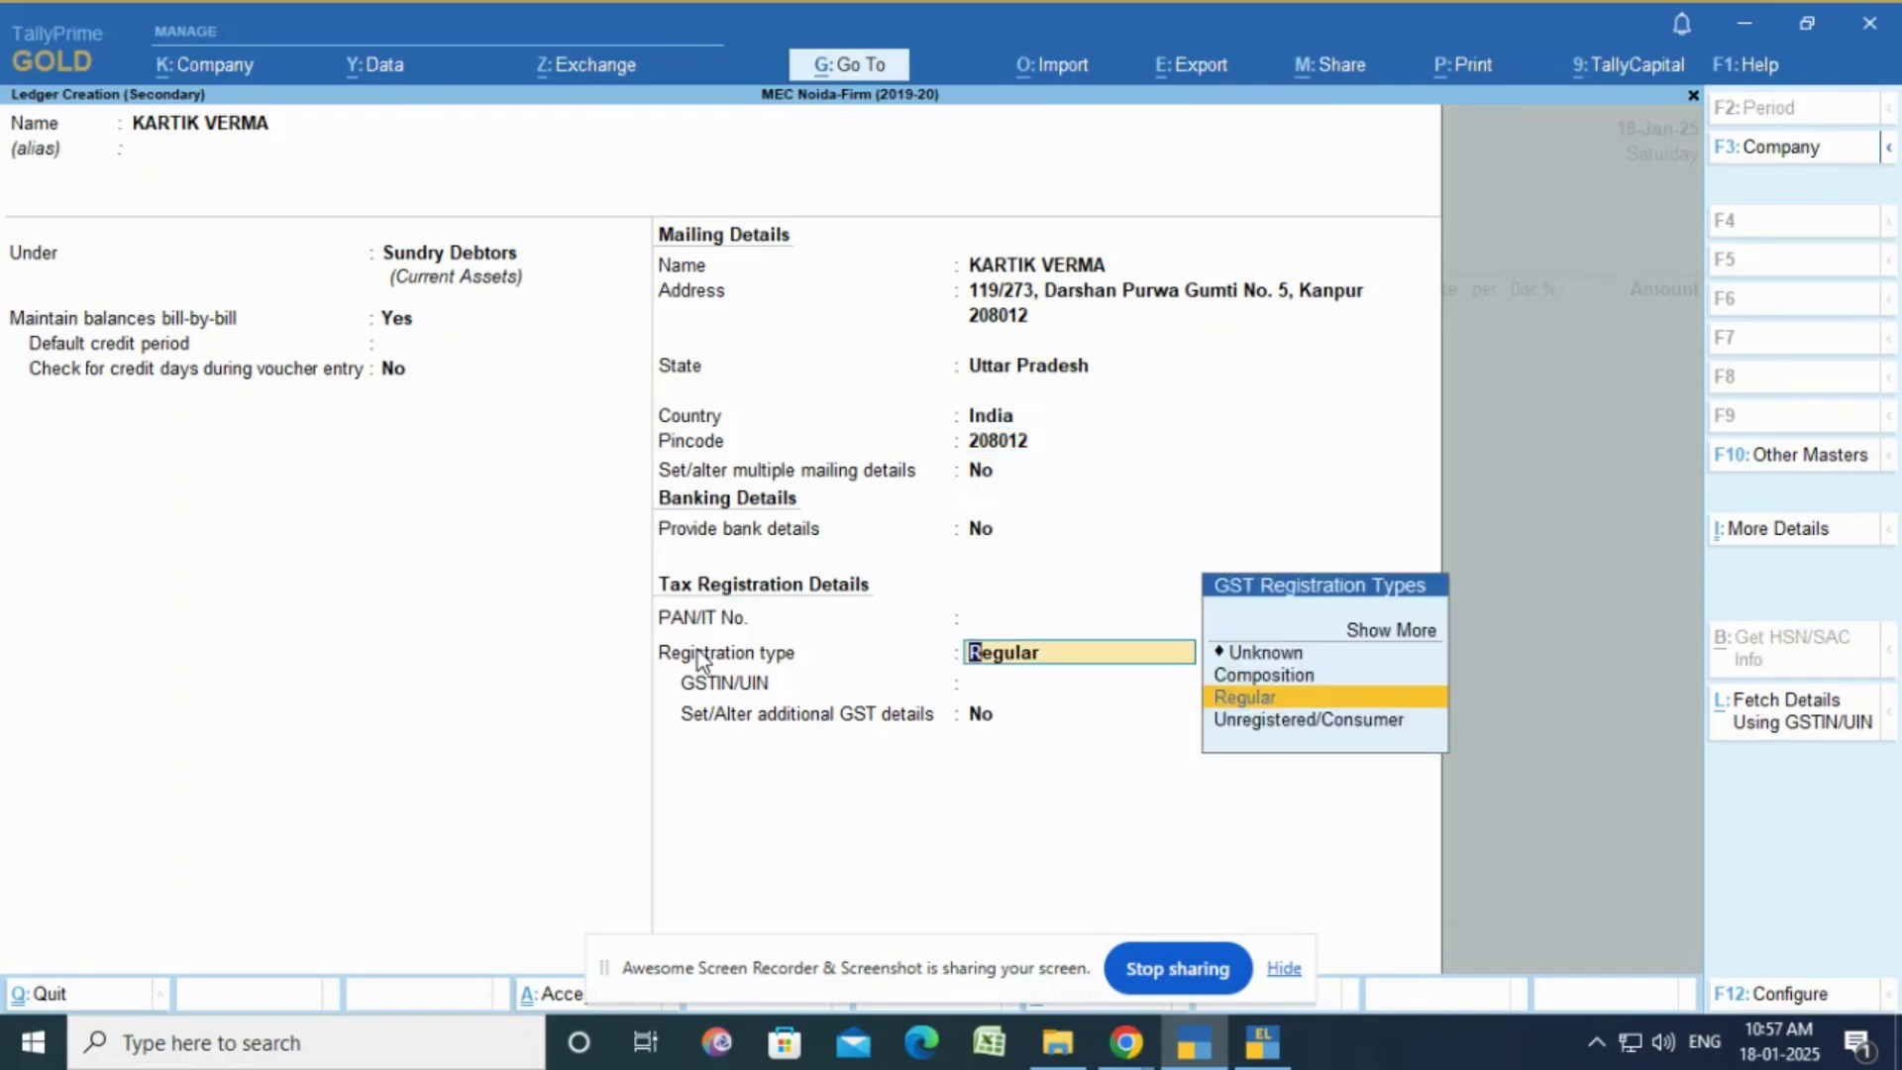
Step: Set GST registration type to Unregistered/Consumer, save the ledger and use it as party
key("Up")
key("Up")
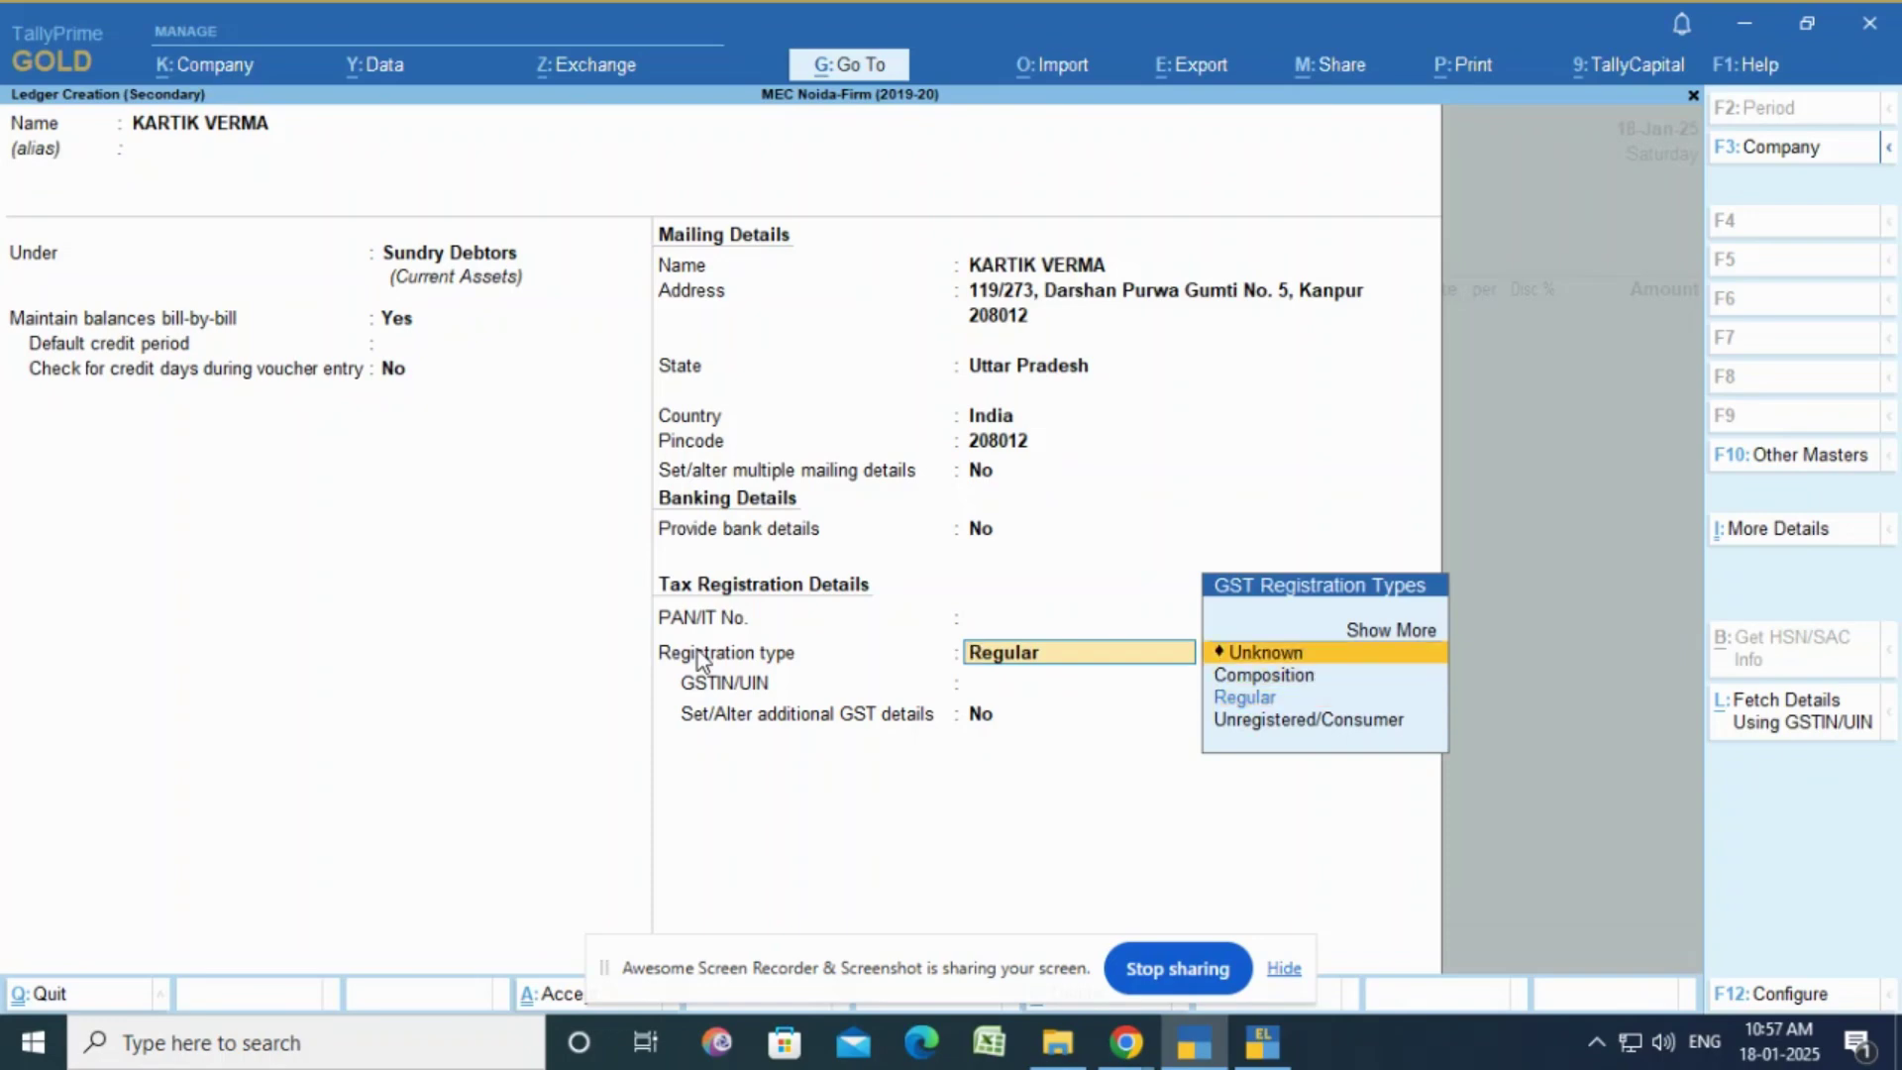
key("Down")
key("Down")
key("Down")
key("Return")
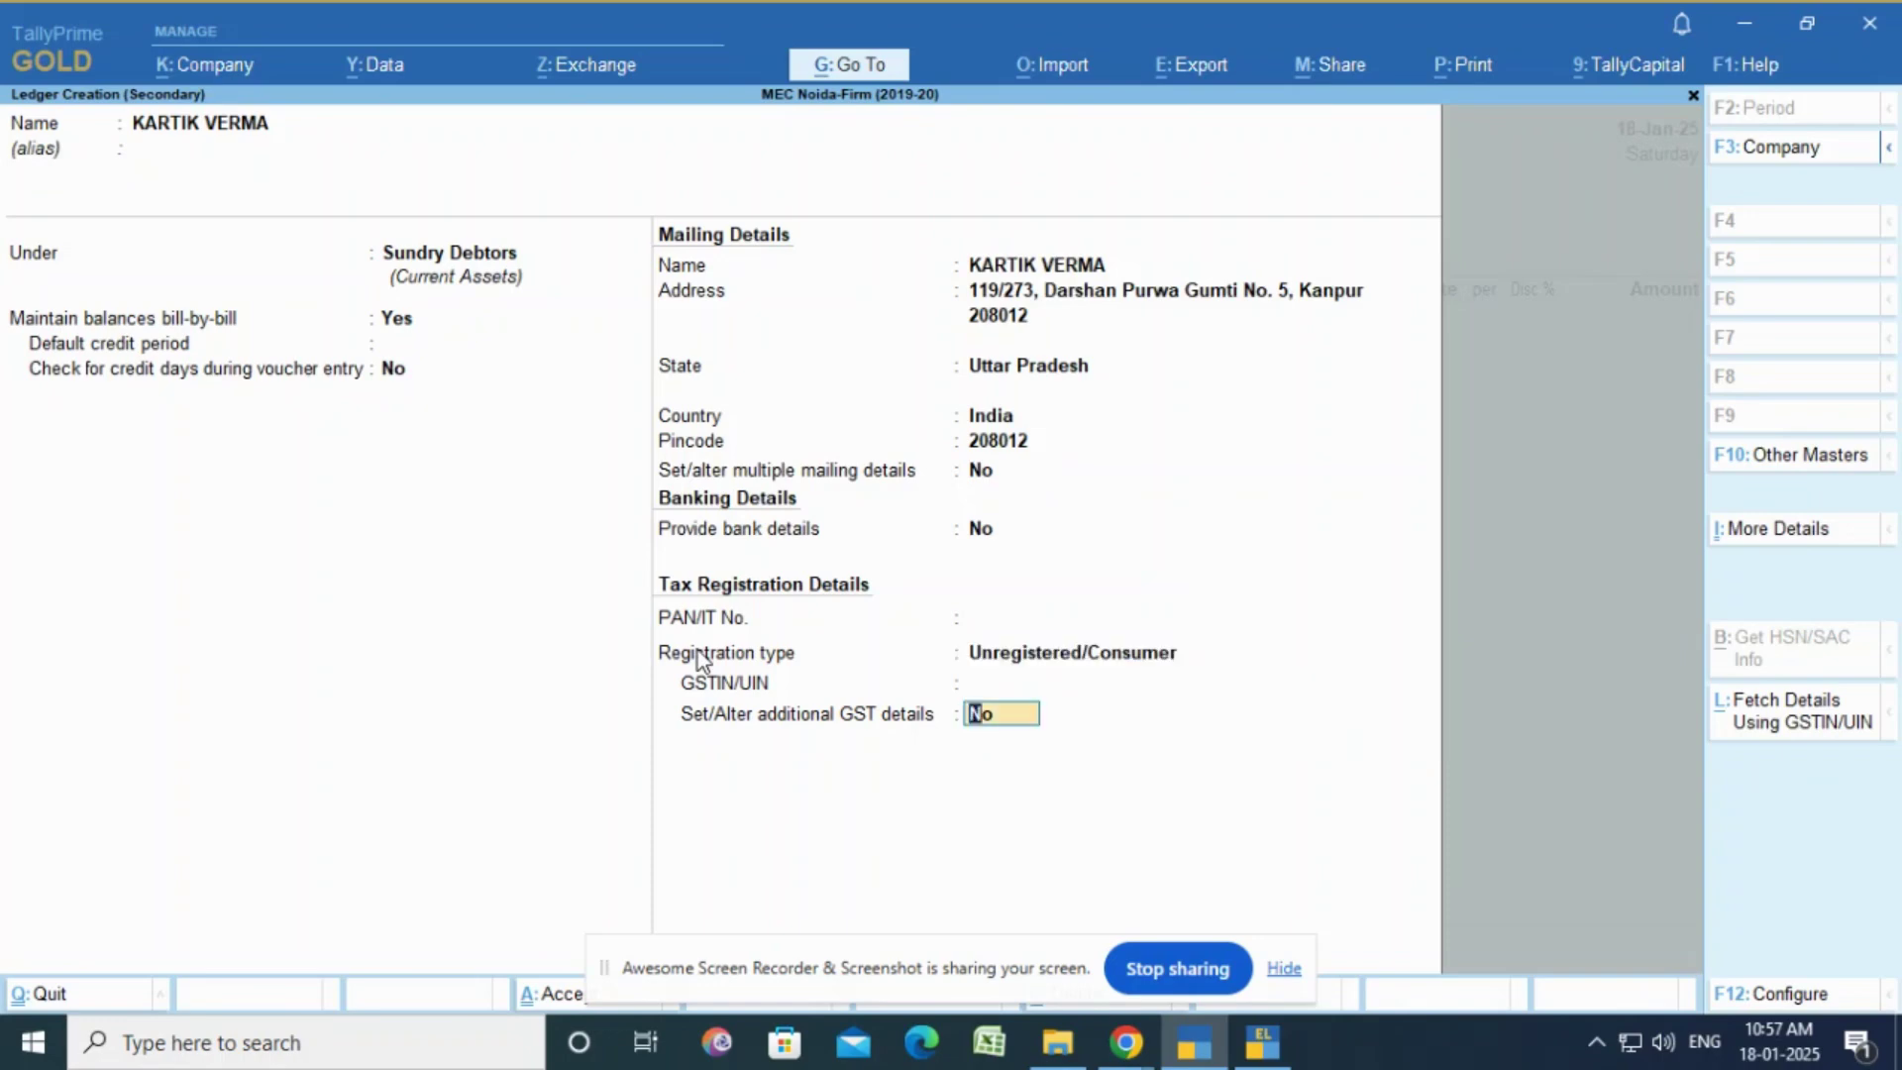
key("Return")
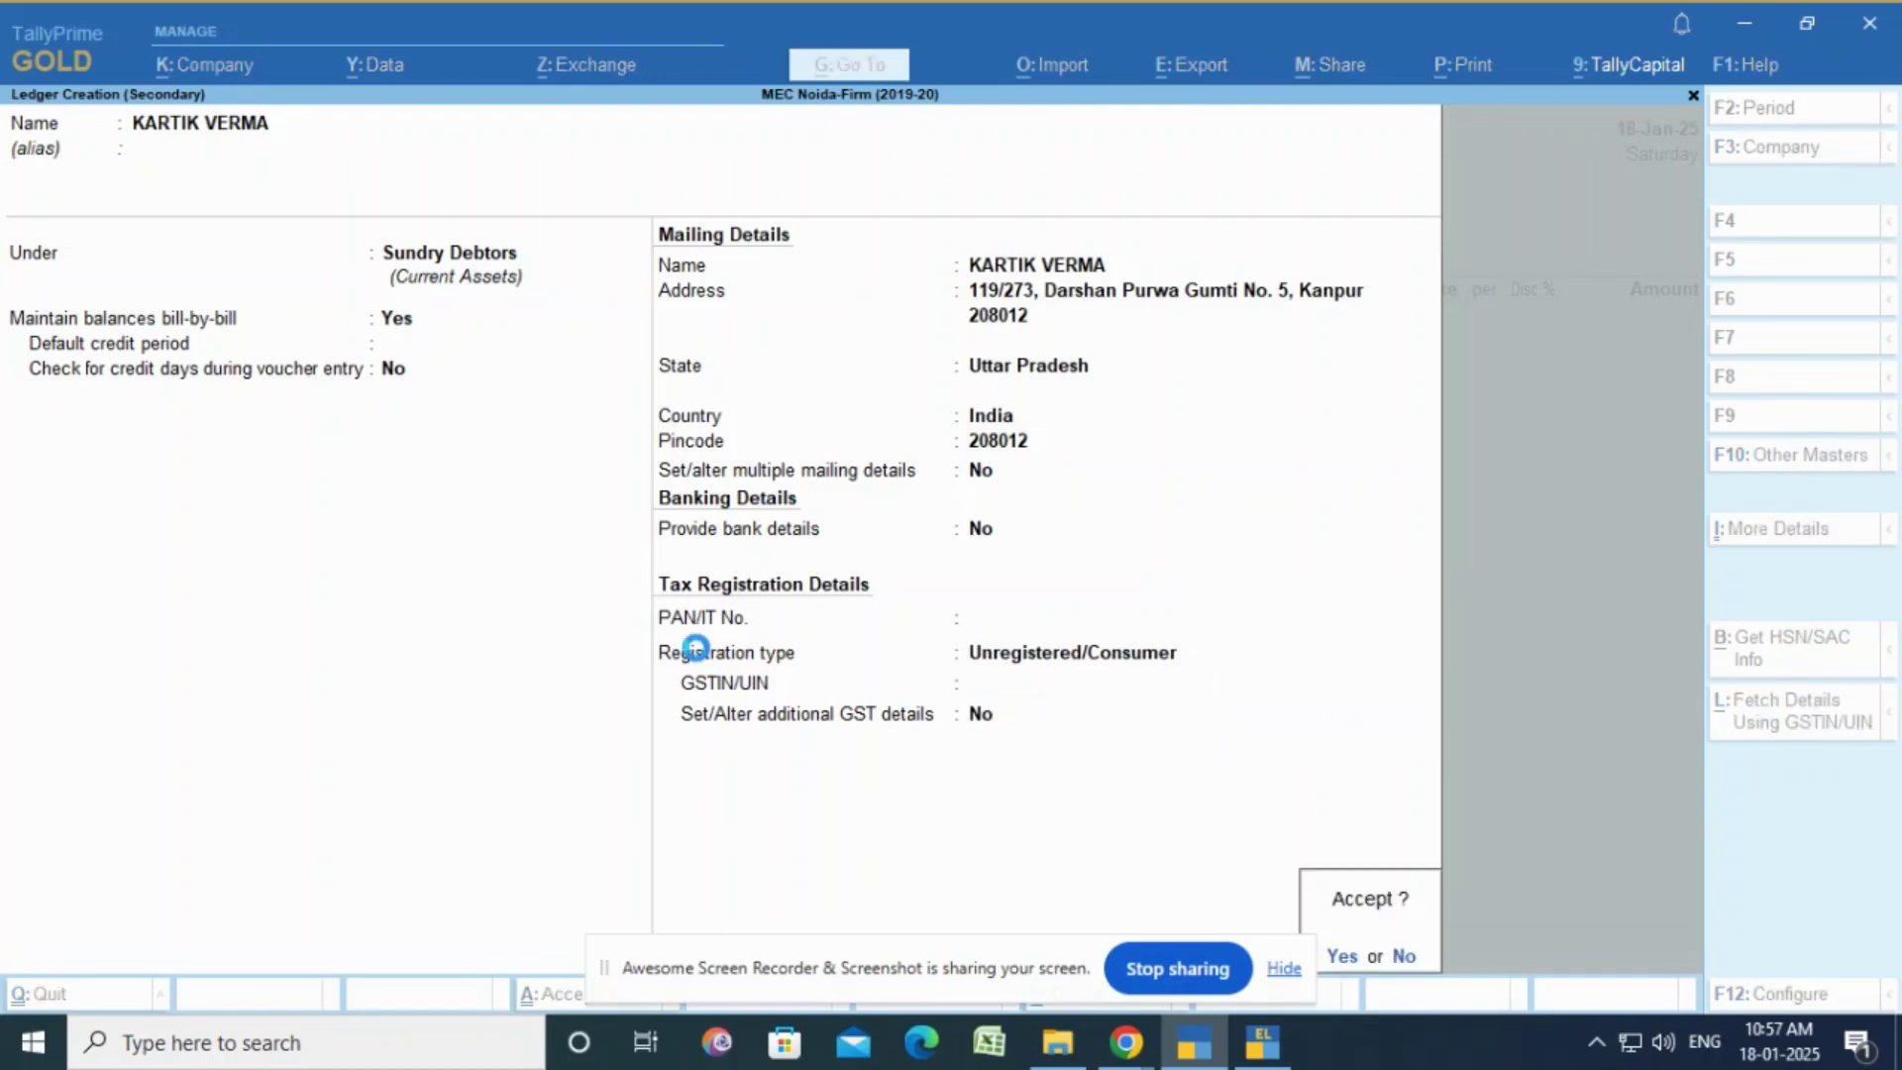
key("Return")
key("Return")
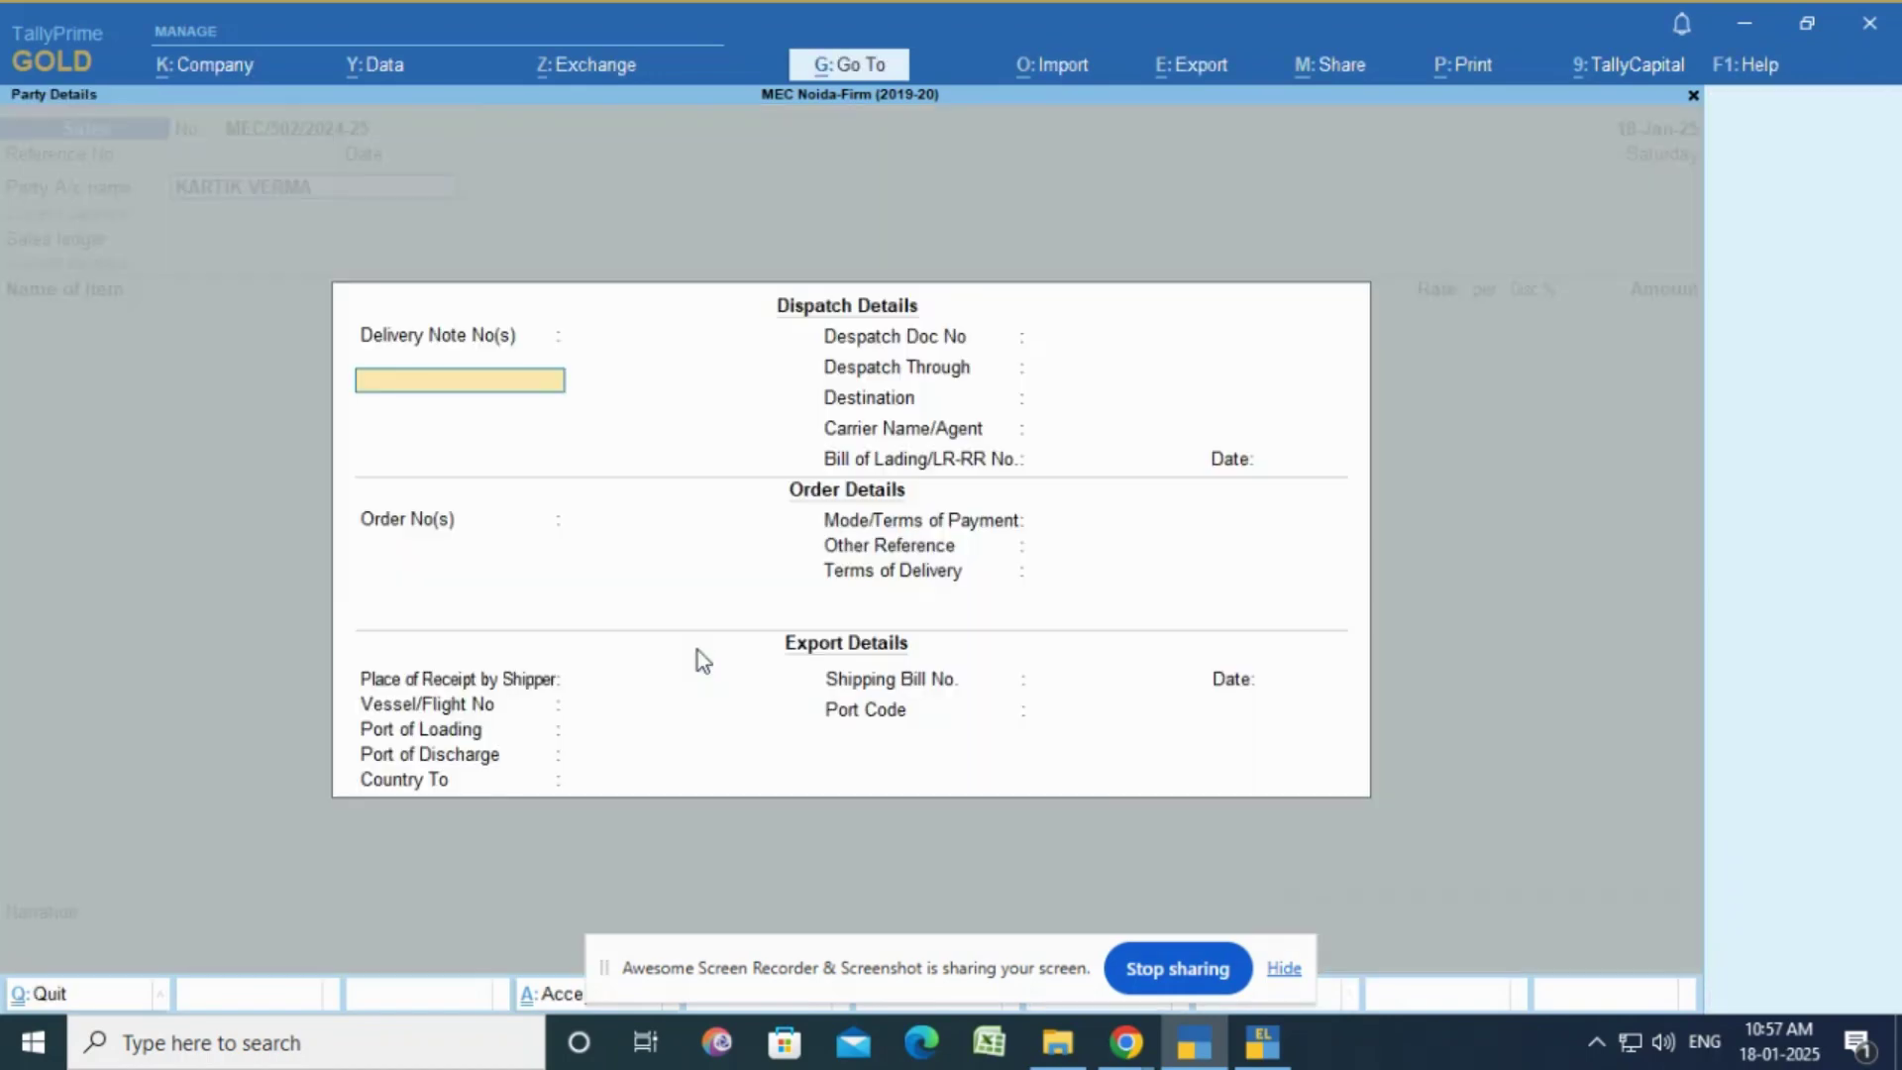
key("Return")
key("Return")
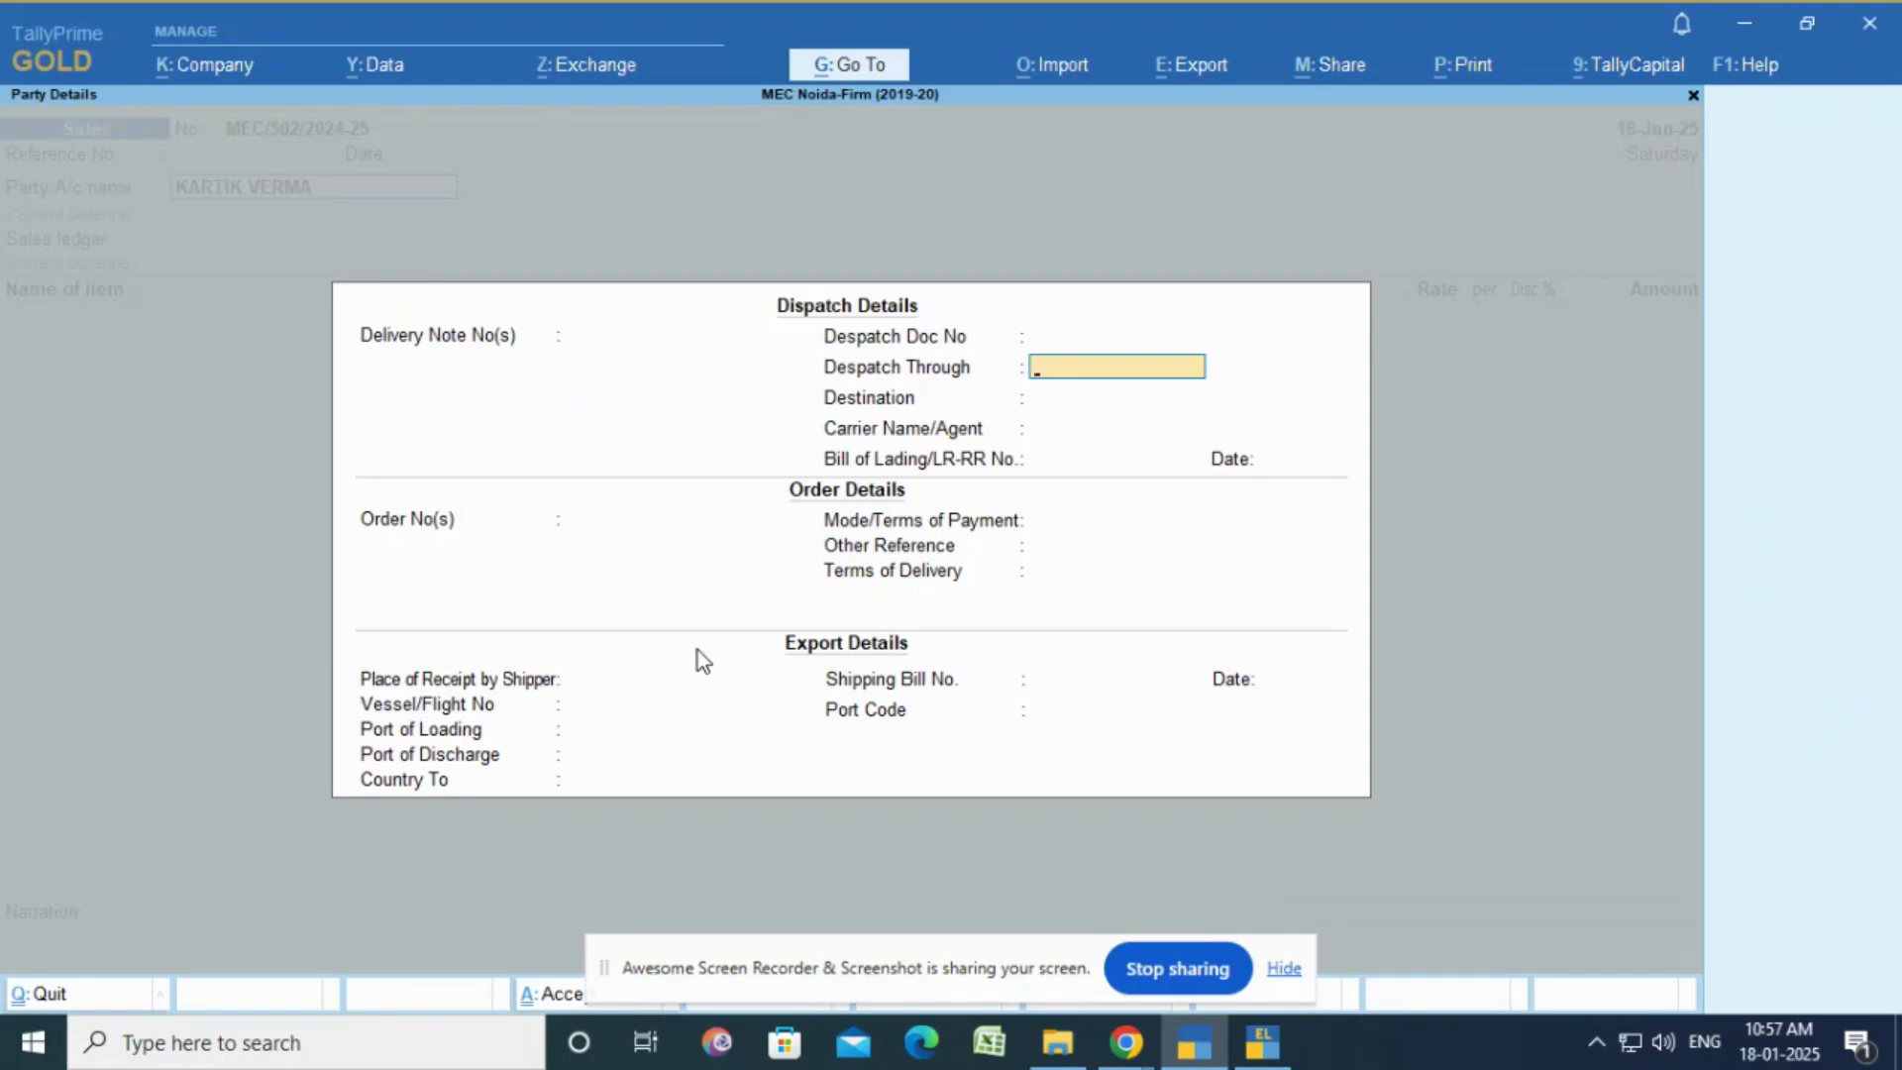
Step: Set Despatch Through to By Self in the dispatch details
type("My Hand")
key("BackSpace")
key("BackSpace")
key("BackSpace")
key("BackSpace")
key("BackSpace")
type("Ser")
key("BackSpace")
type("lf")
key("Return")
key("BackSpace")
key("BackSpace")
type("By Self")
key("Return")
key("Return")
key("Return")
key("Return")
key("Return")
key("Return")
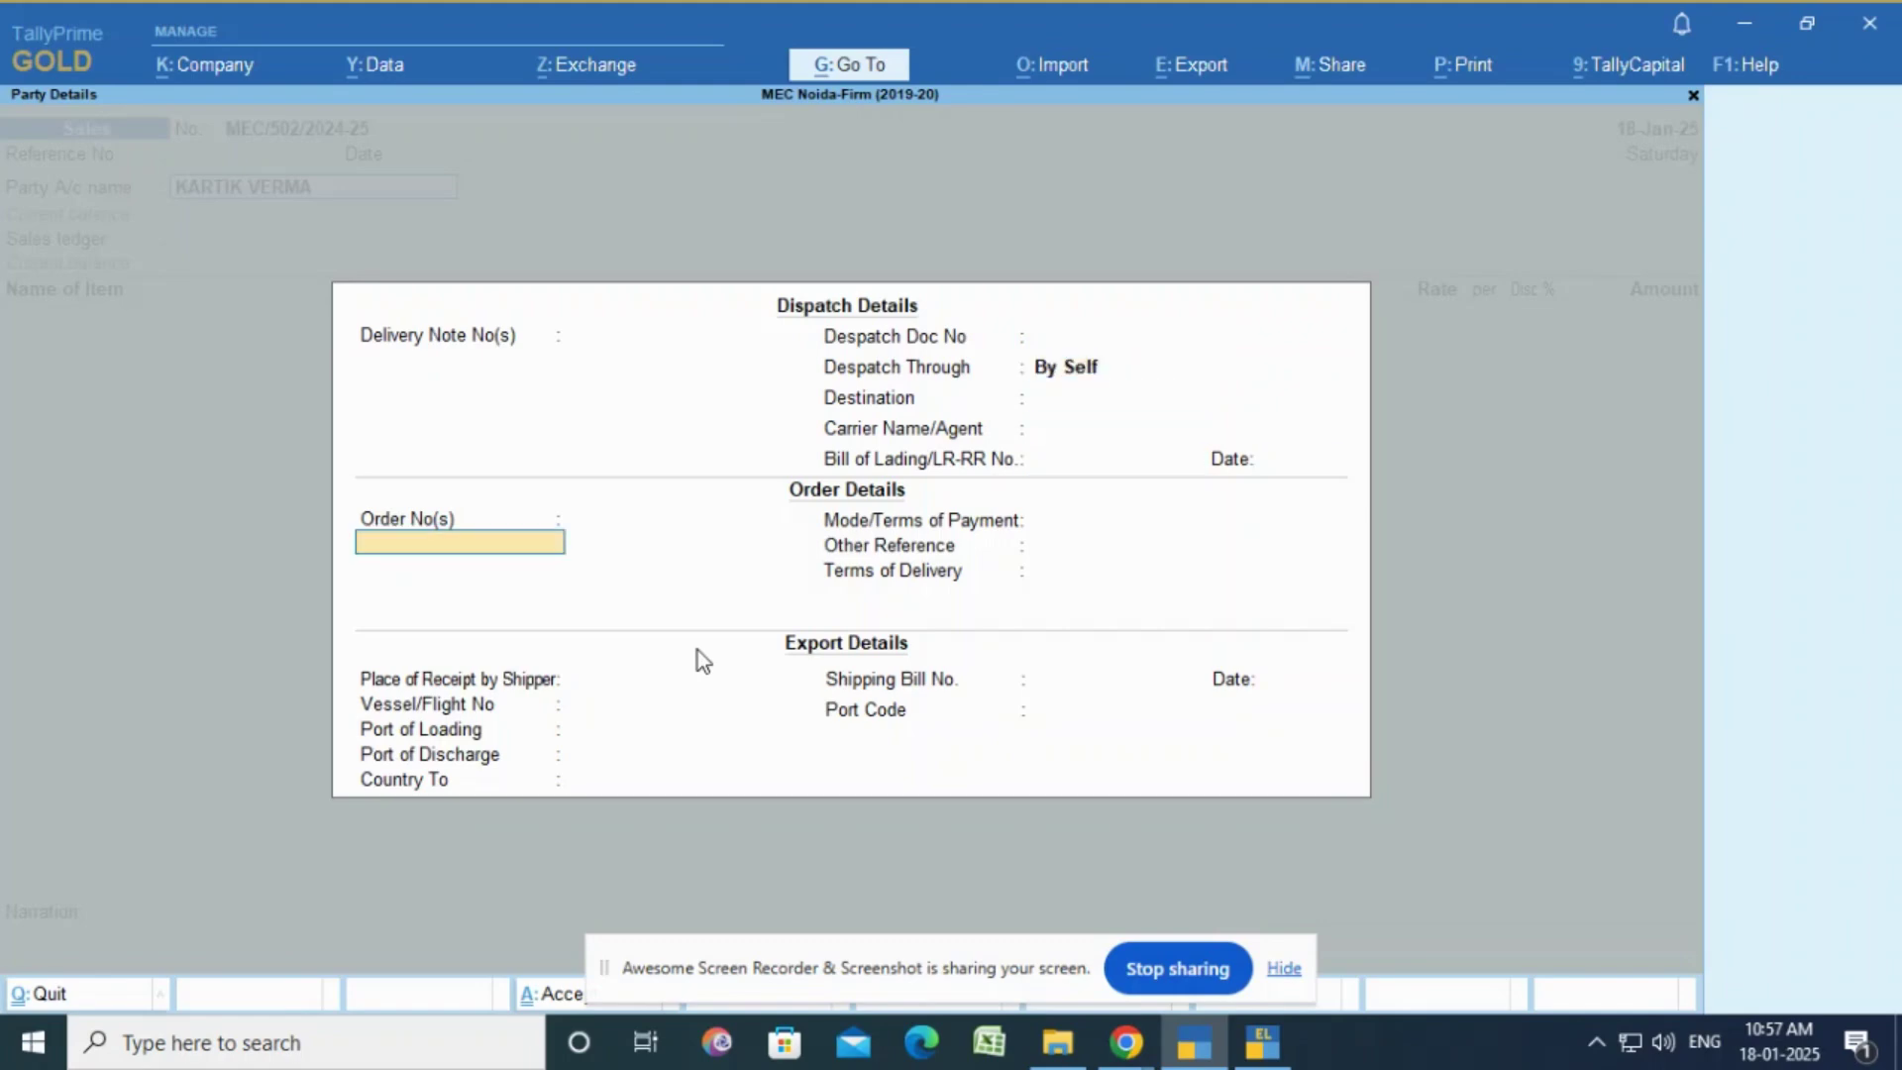
key("Return")
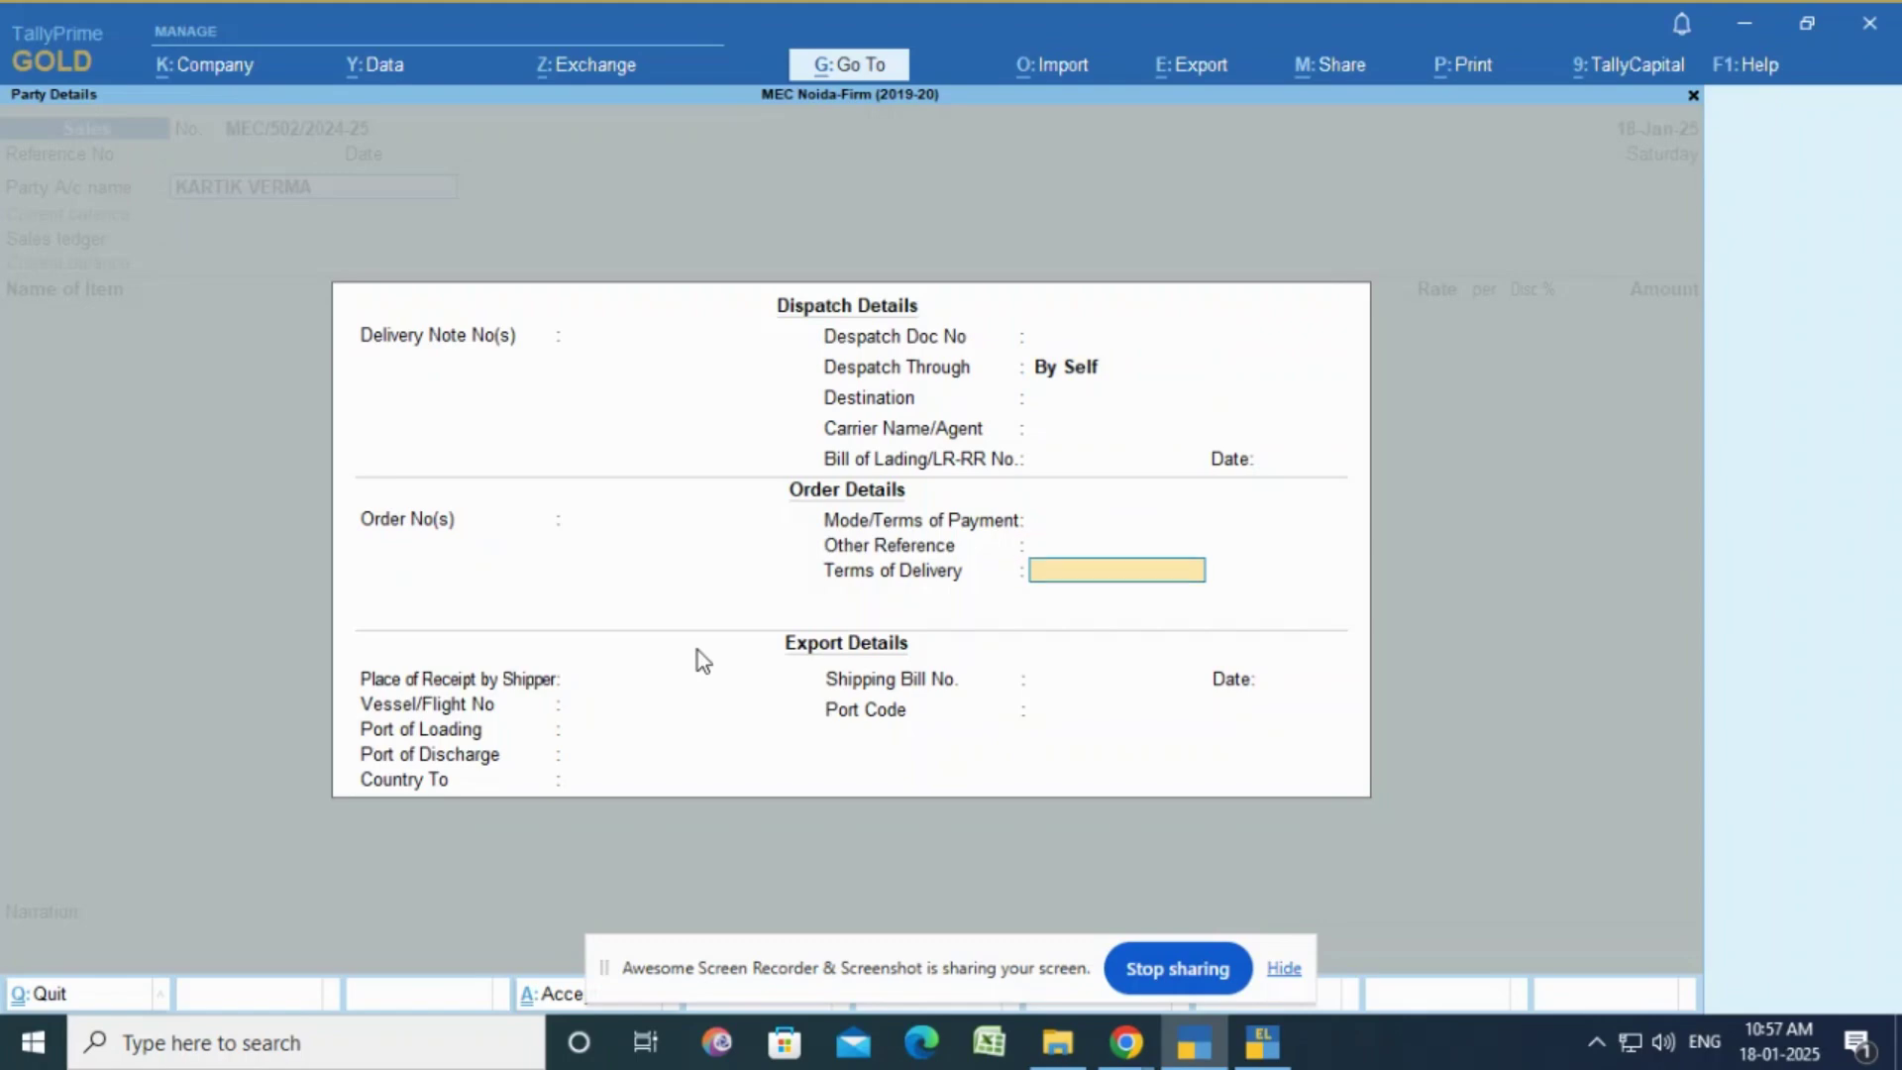
Step: Set Mode/Terms of Payment to Advance and leave the export fields empty
key("BackSpace")
key("BackSpace")
type("Ad")
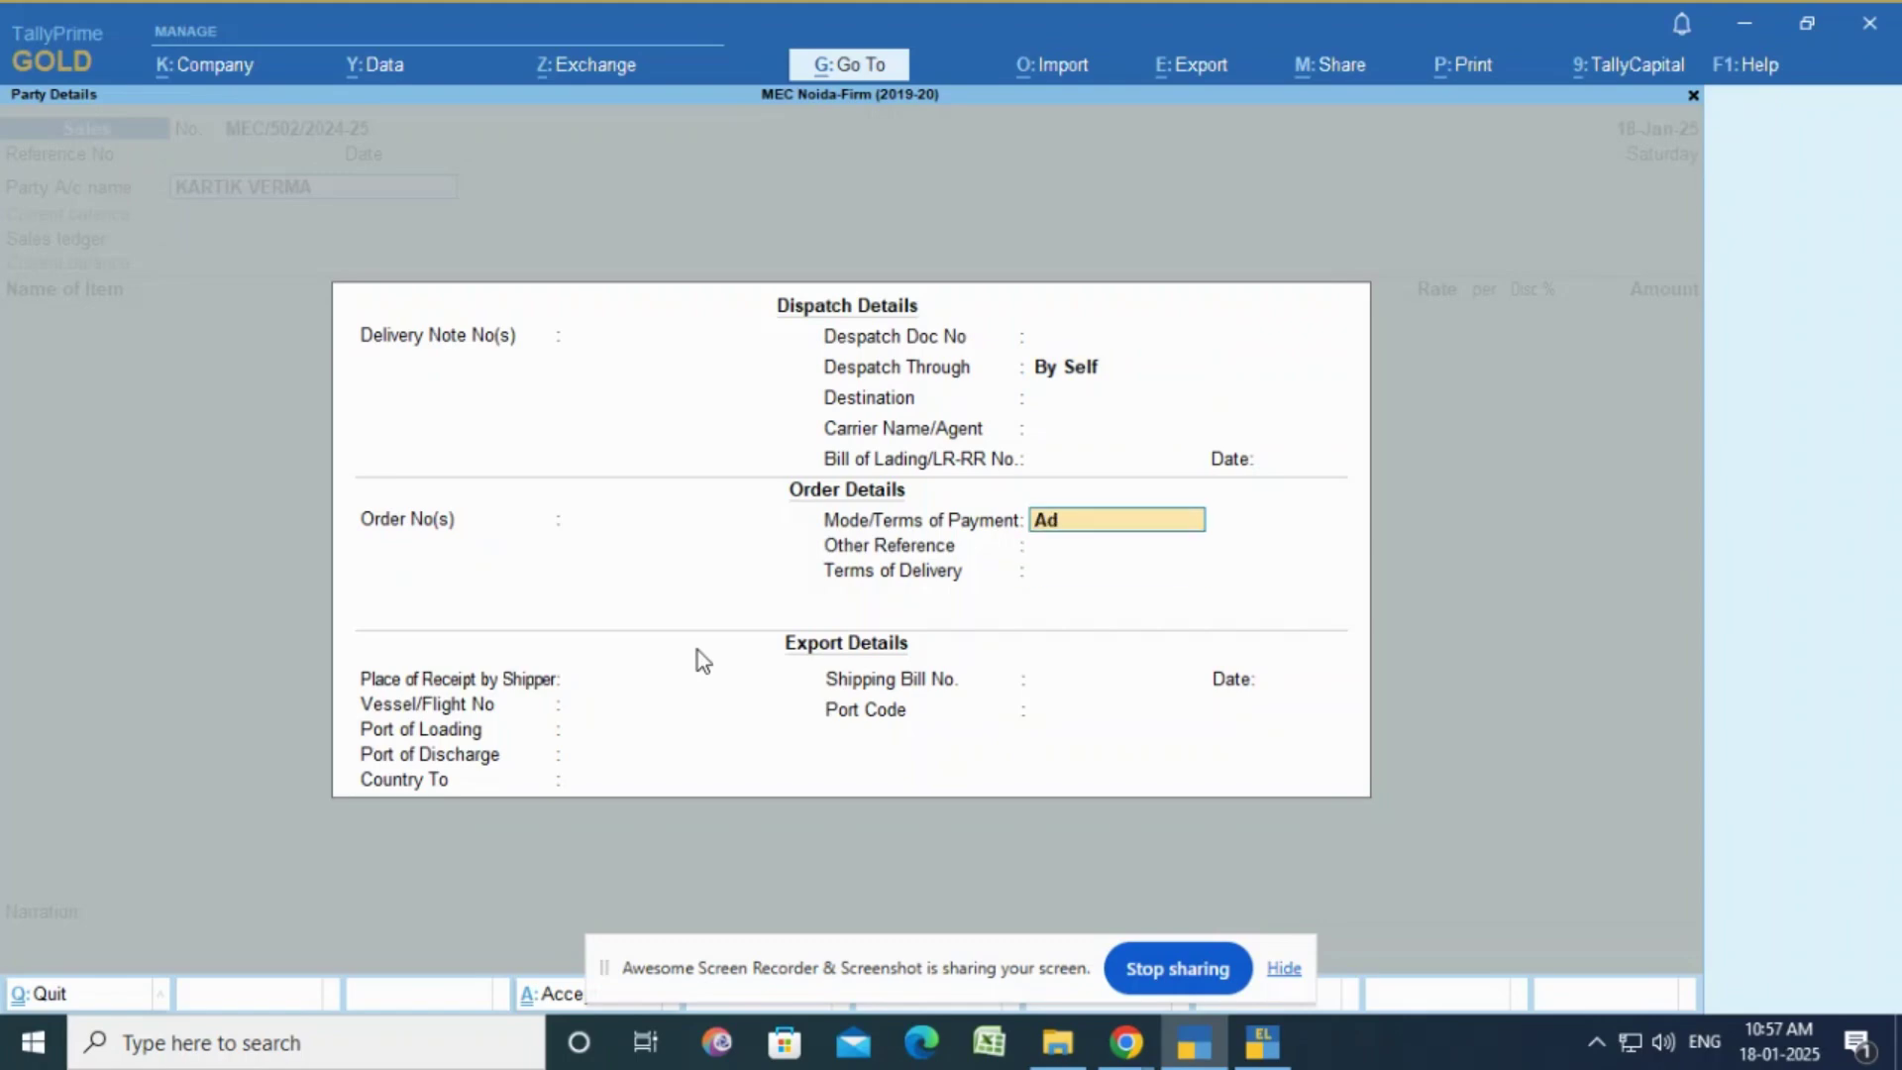
type("vance")
key("Return")
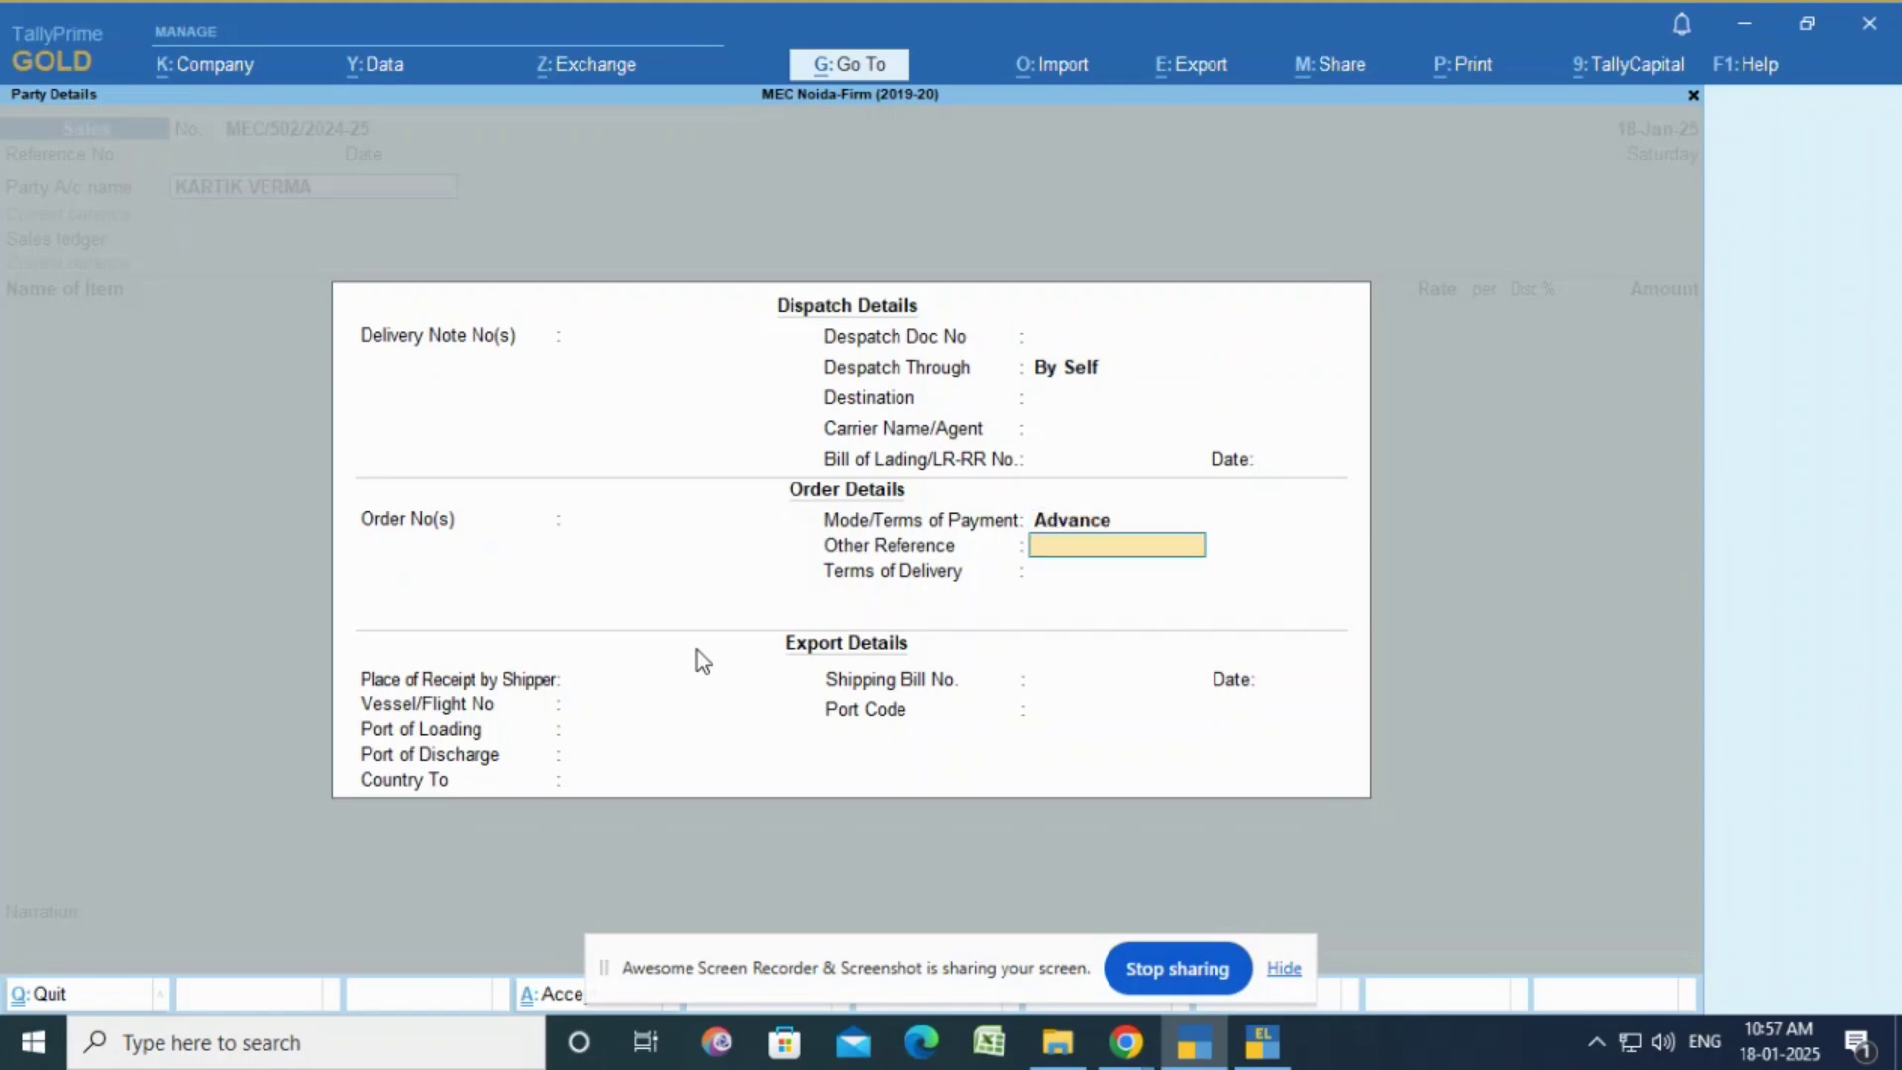
key("Return")
key("Return")
key("Return")
key("Return")
key("Return")
key("Return")
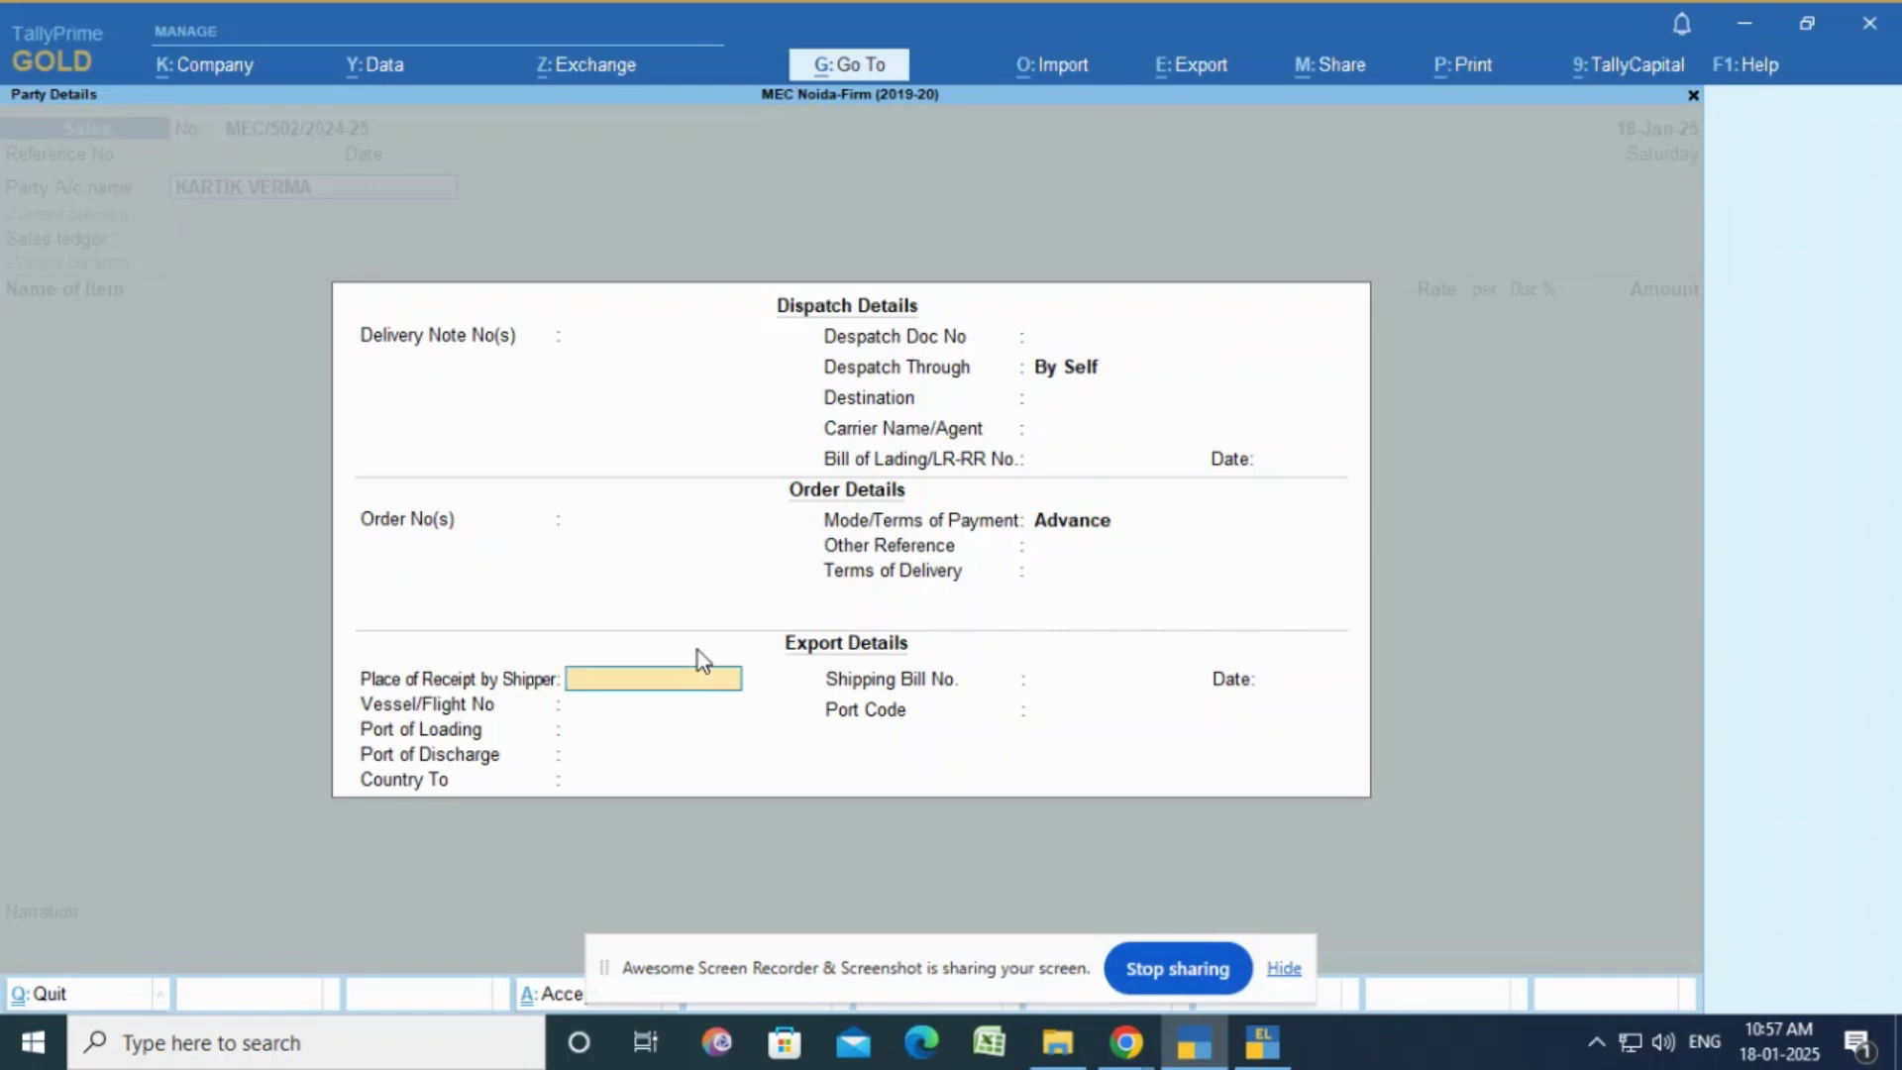
key("Return")
key("Return")
key("Return")
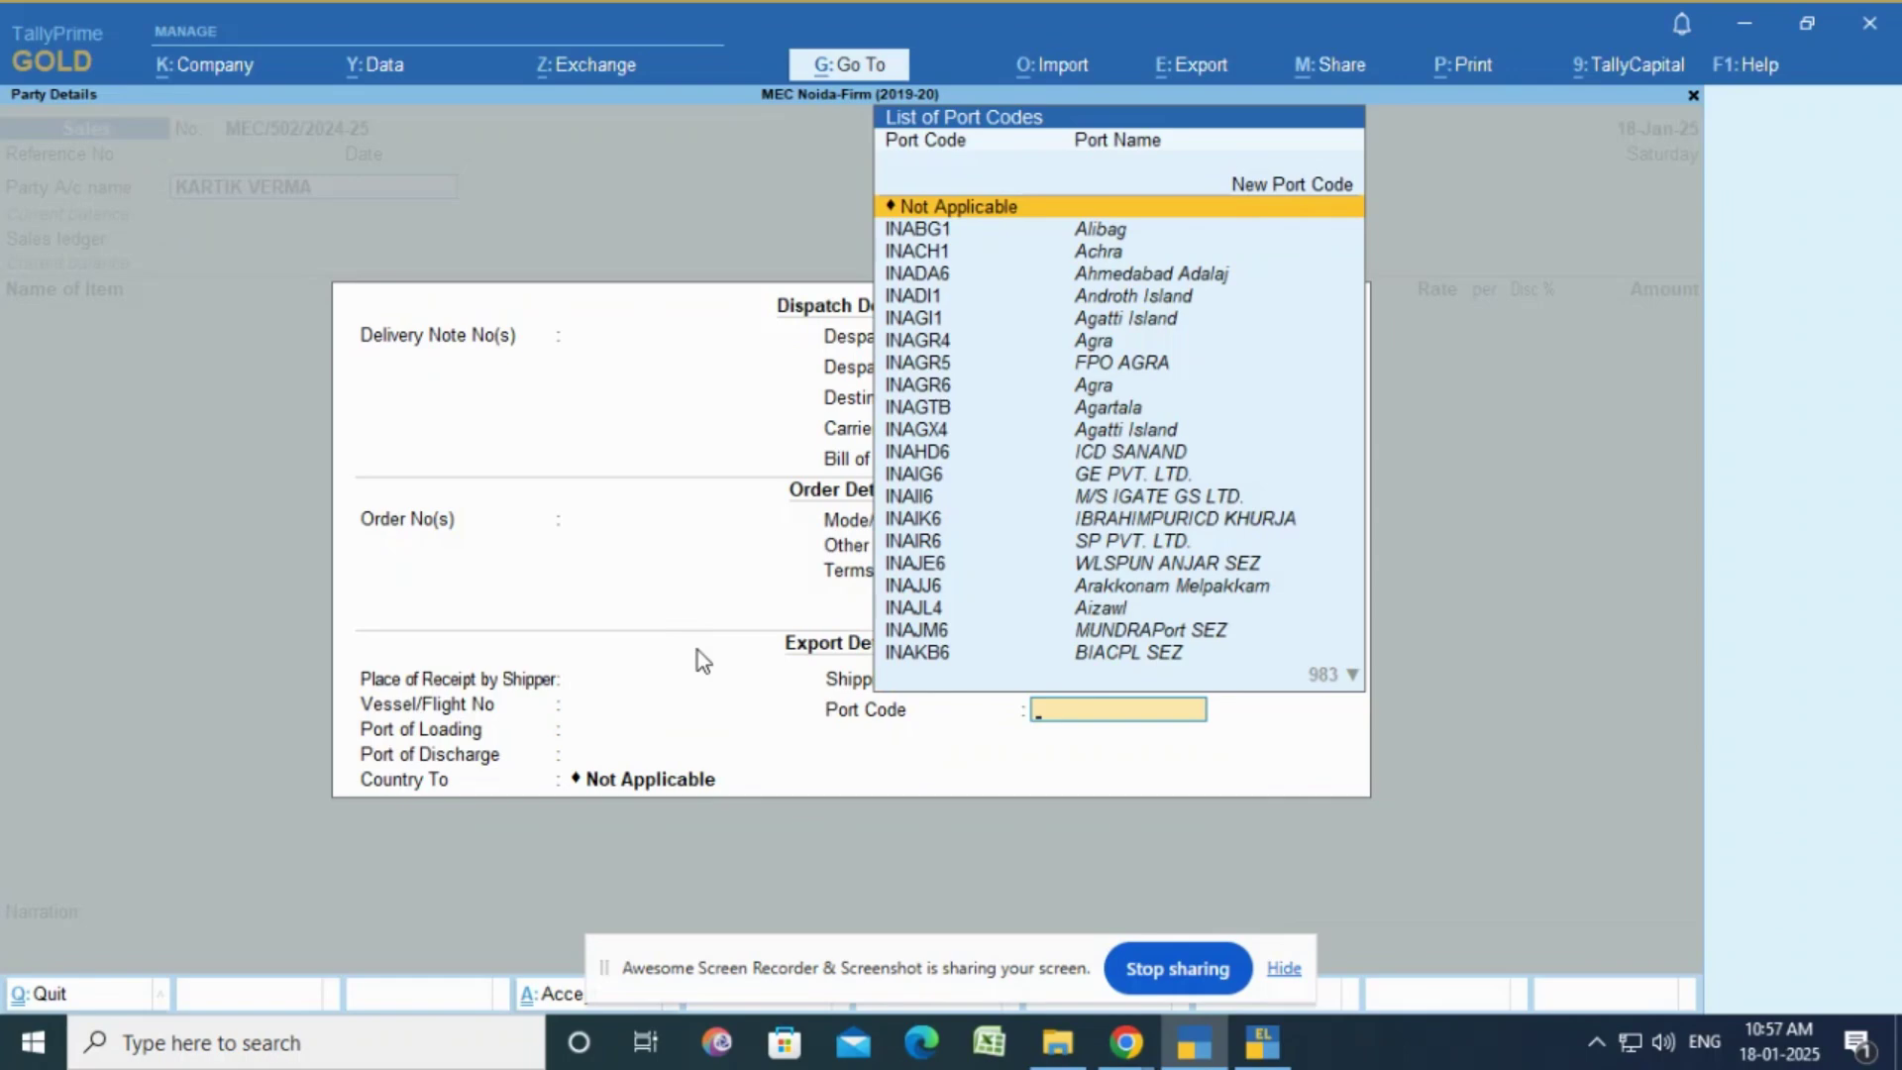
key("Return")
Step: Accept the buyer and consignee details unchanged, leaving GSTIN blank
key("Return")
key("Return")
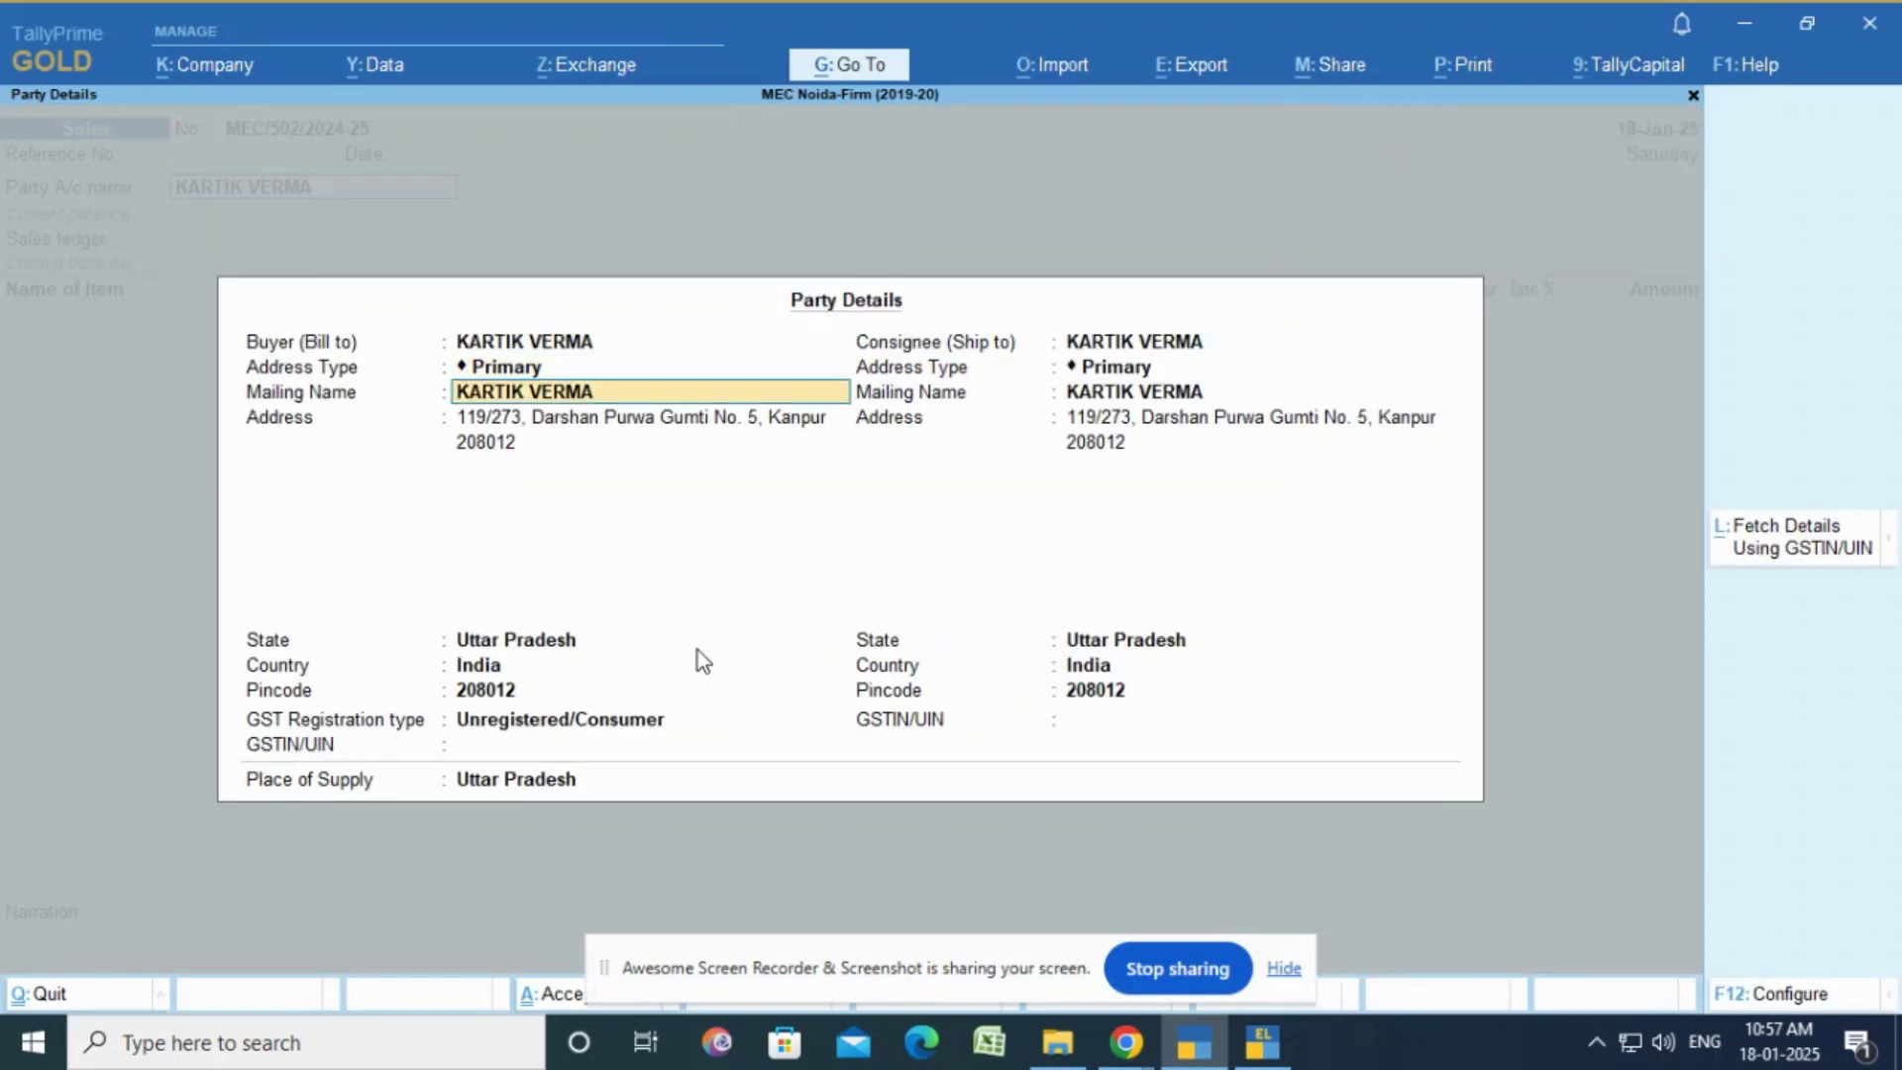
key("Return")
key("Return")
key("Return")
key("Return")
key("Return")
key("Return")
key("Return")
key("Return")
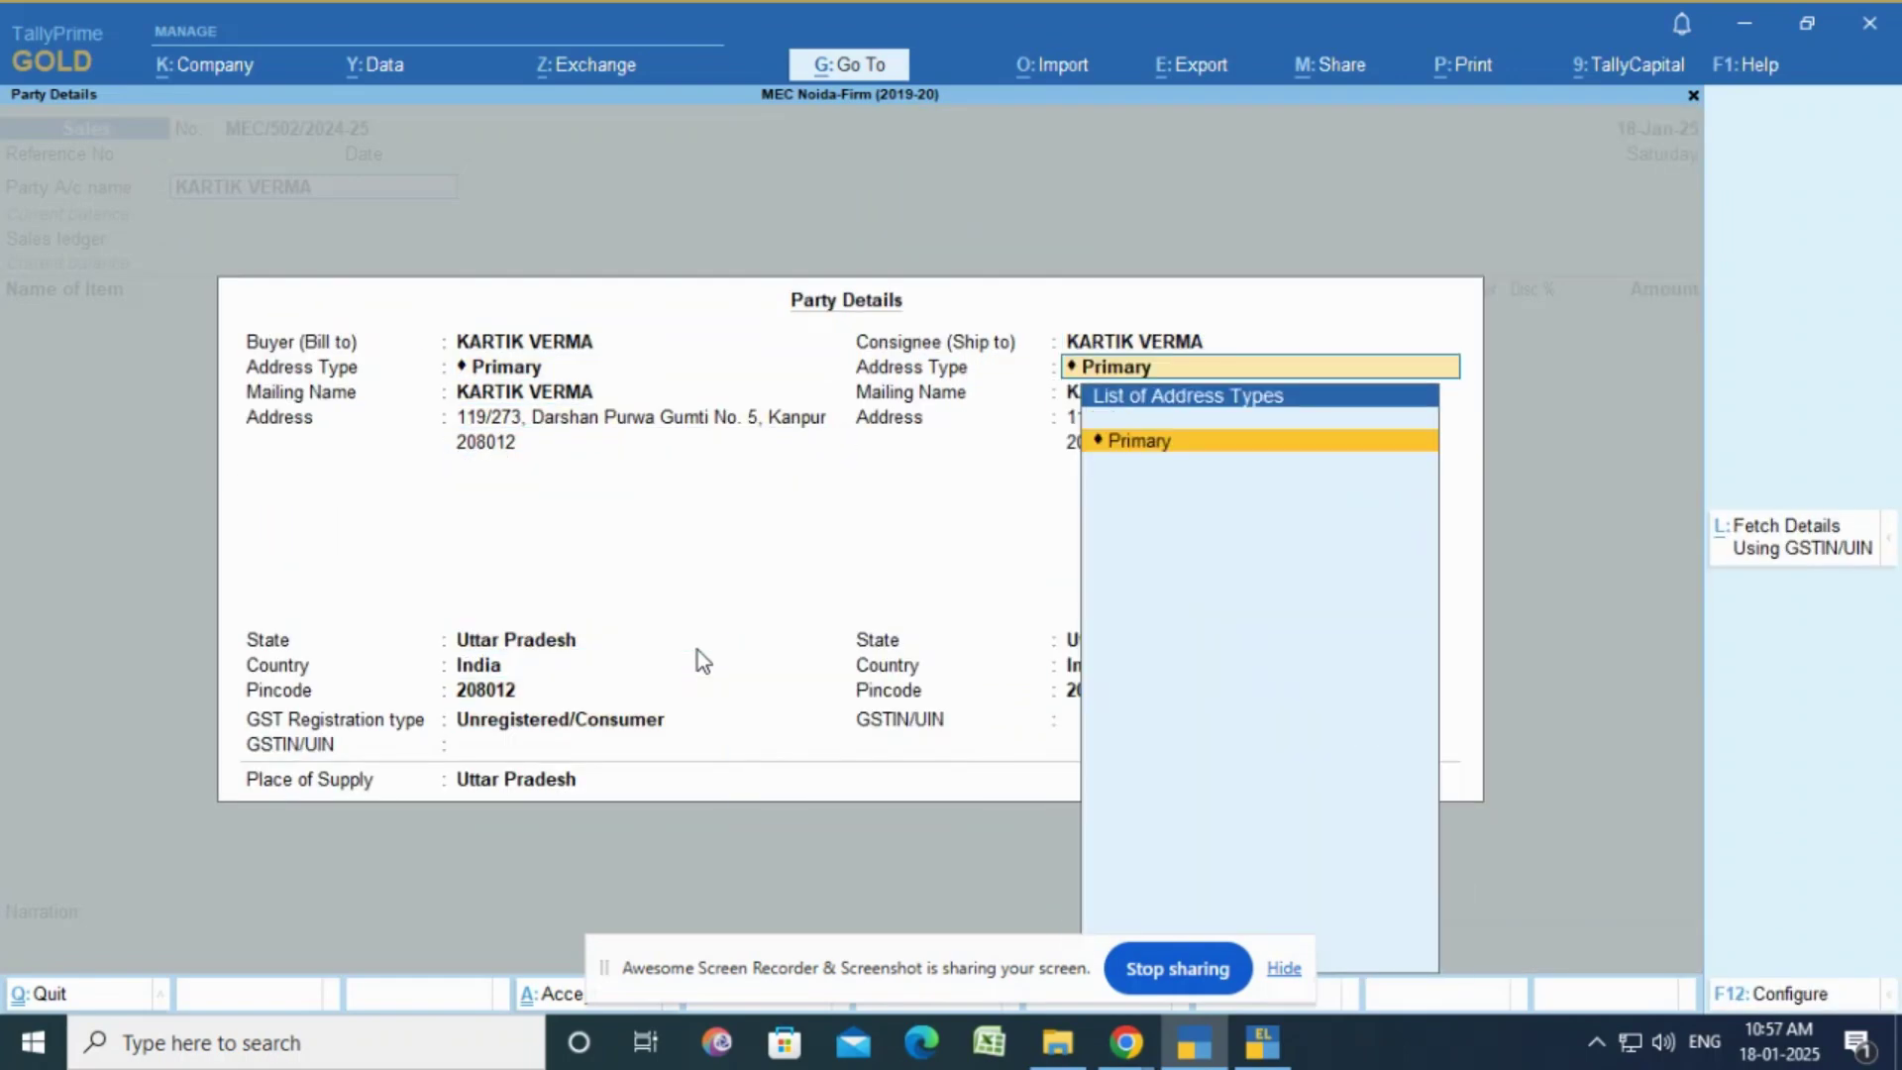
key("Return")
key("Return")
key("Return")
key("Return")
key("Return")
key("Return")
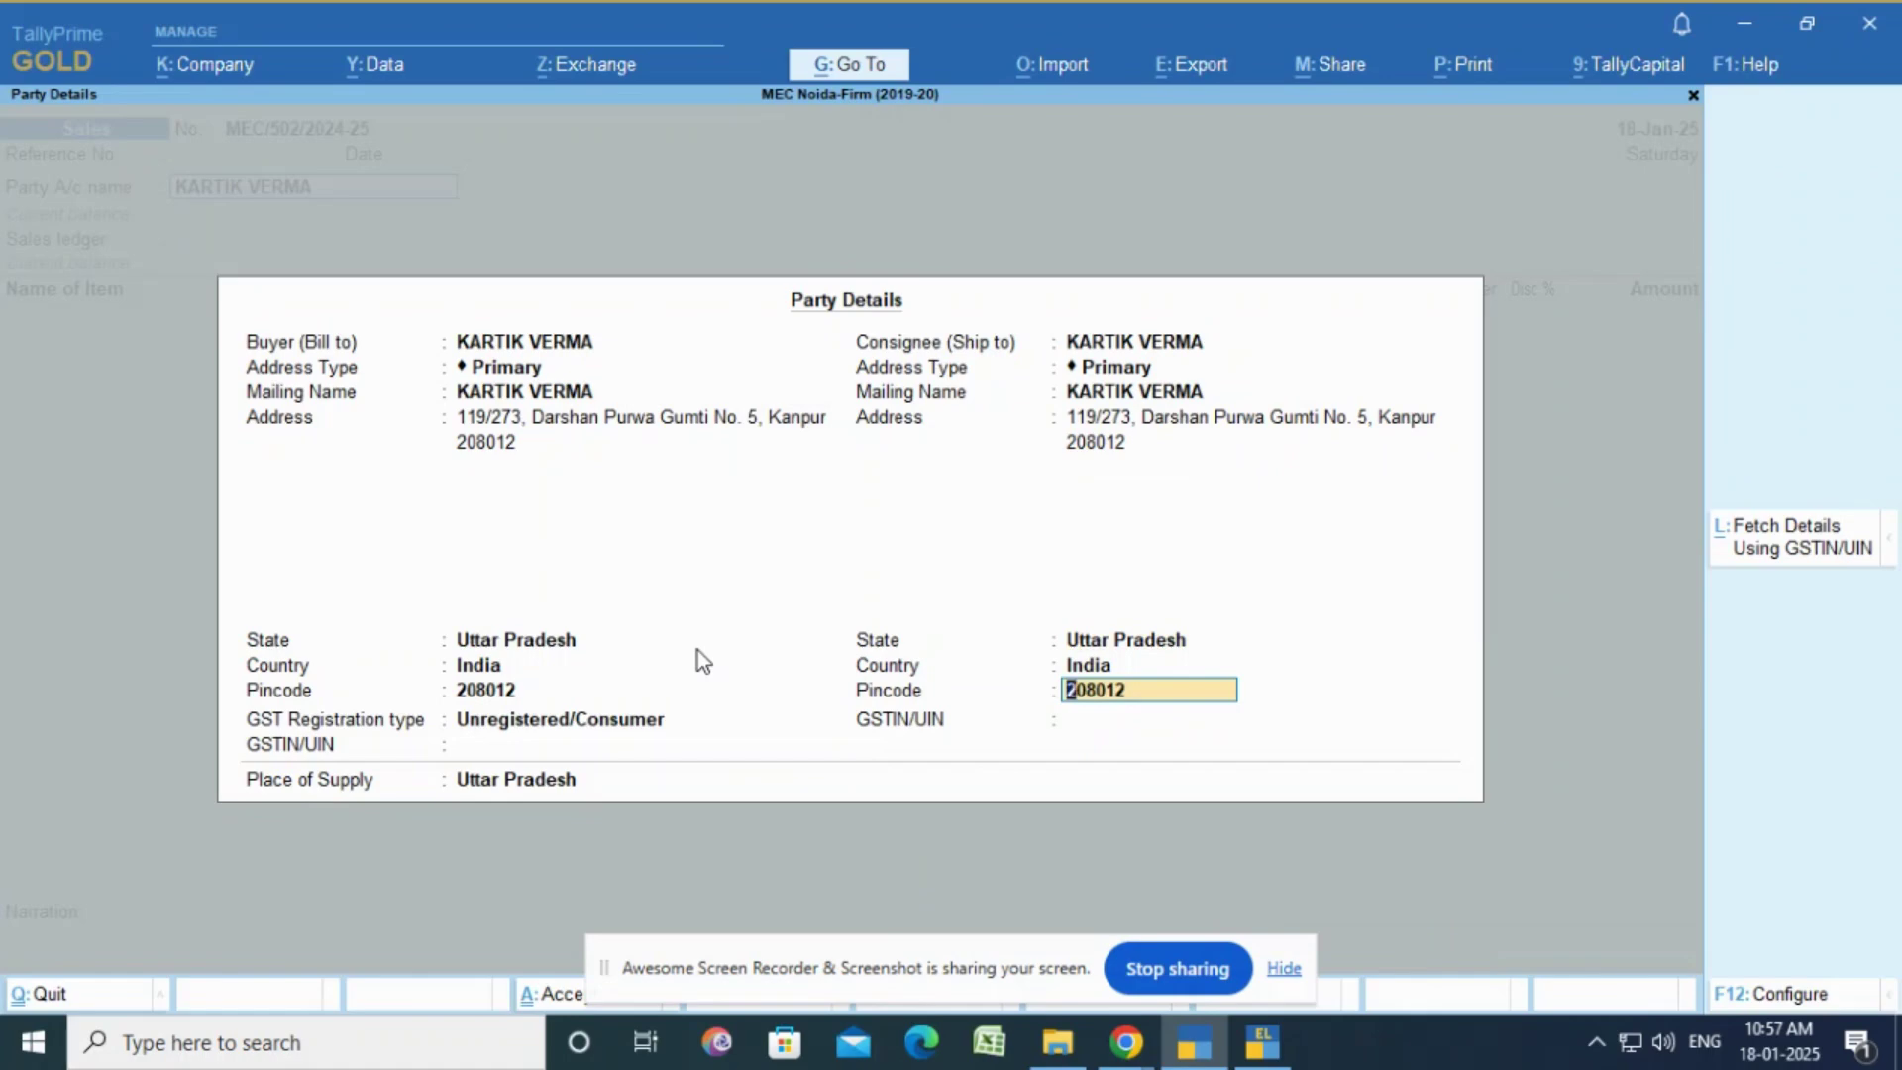
key("Return")
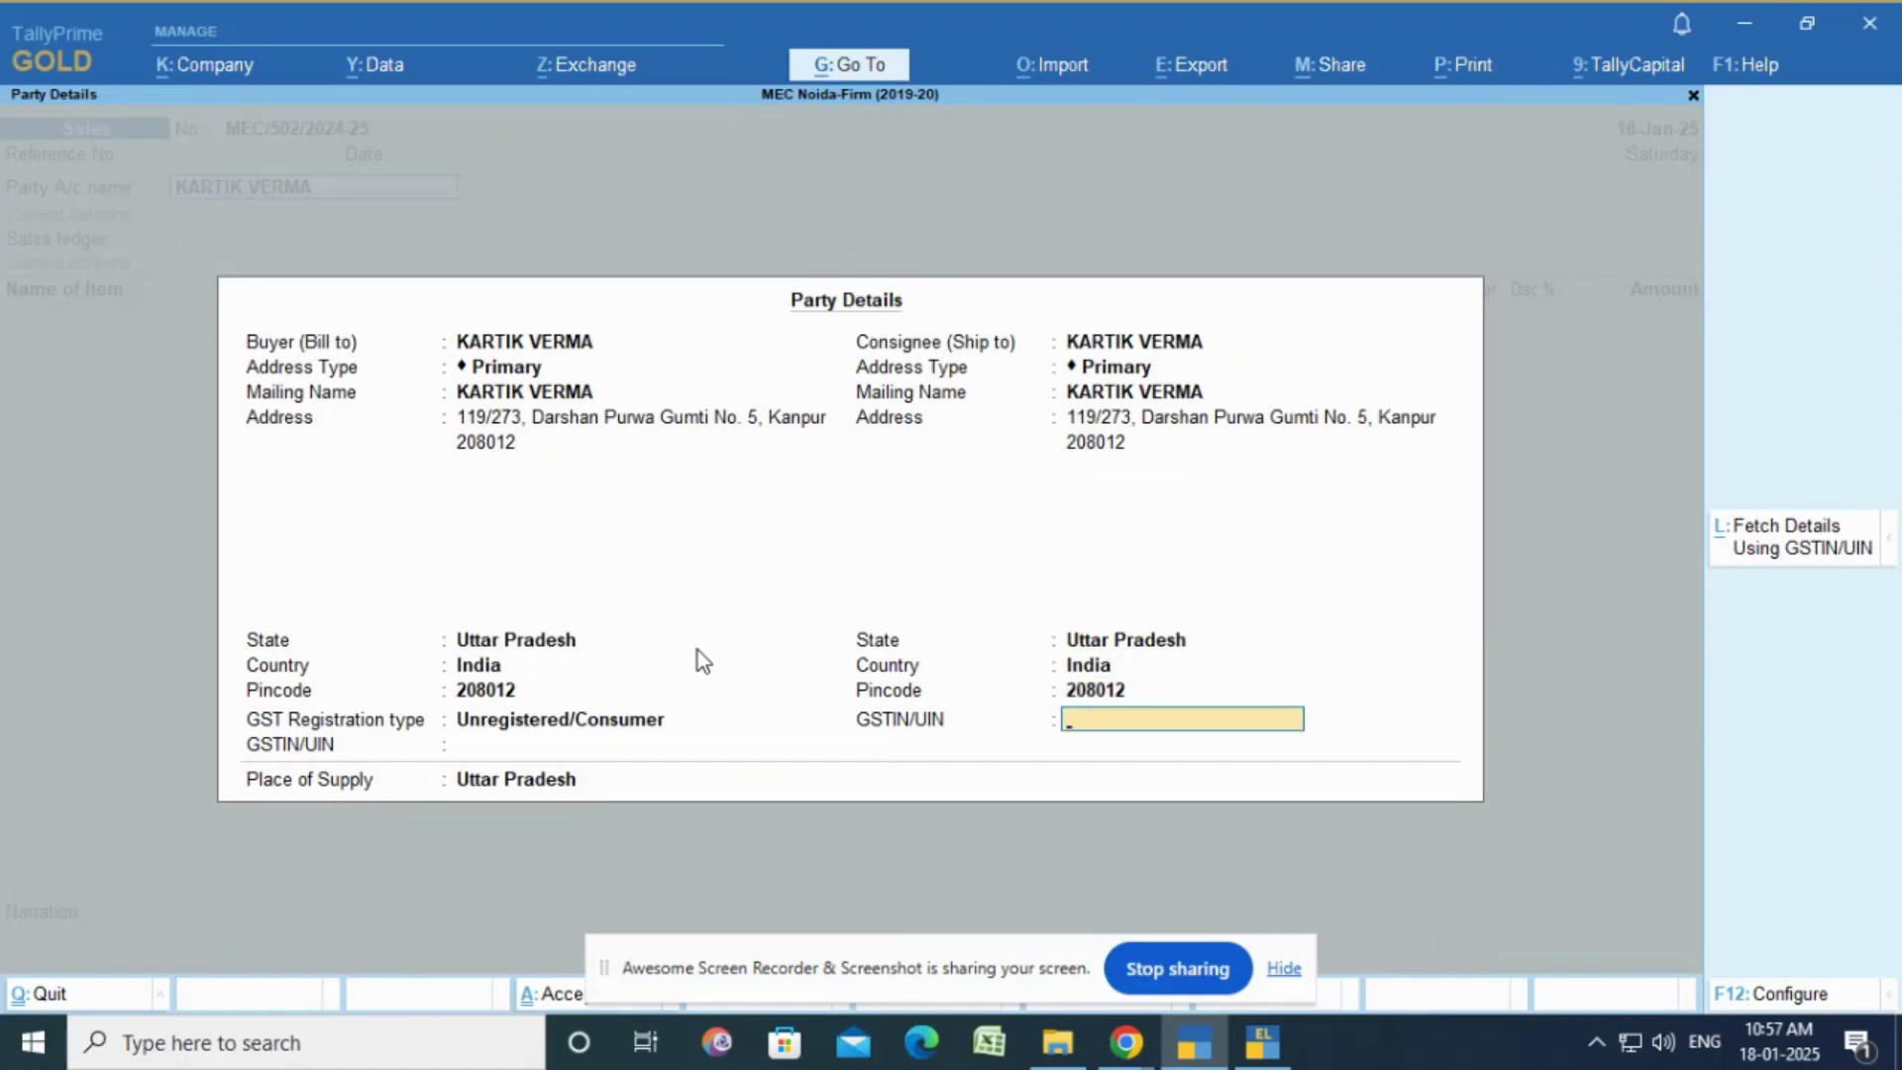
key("Return")
key("Return")
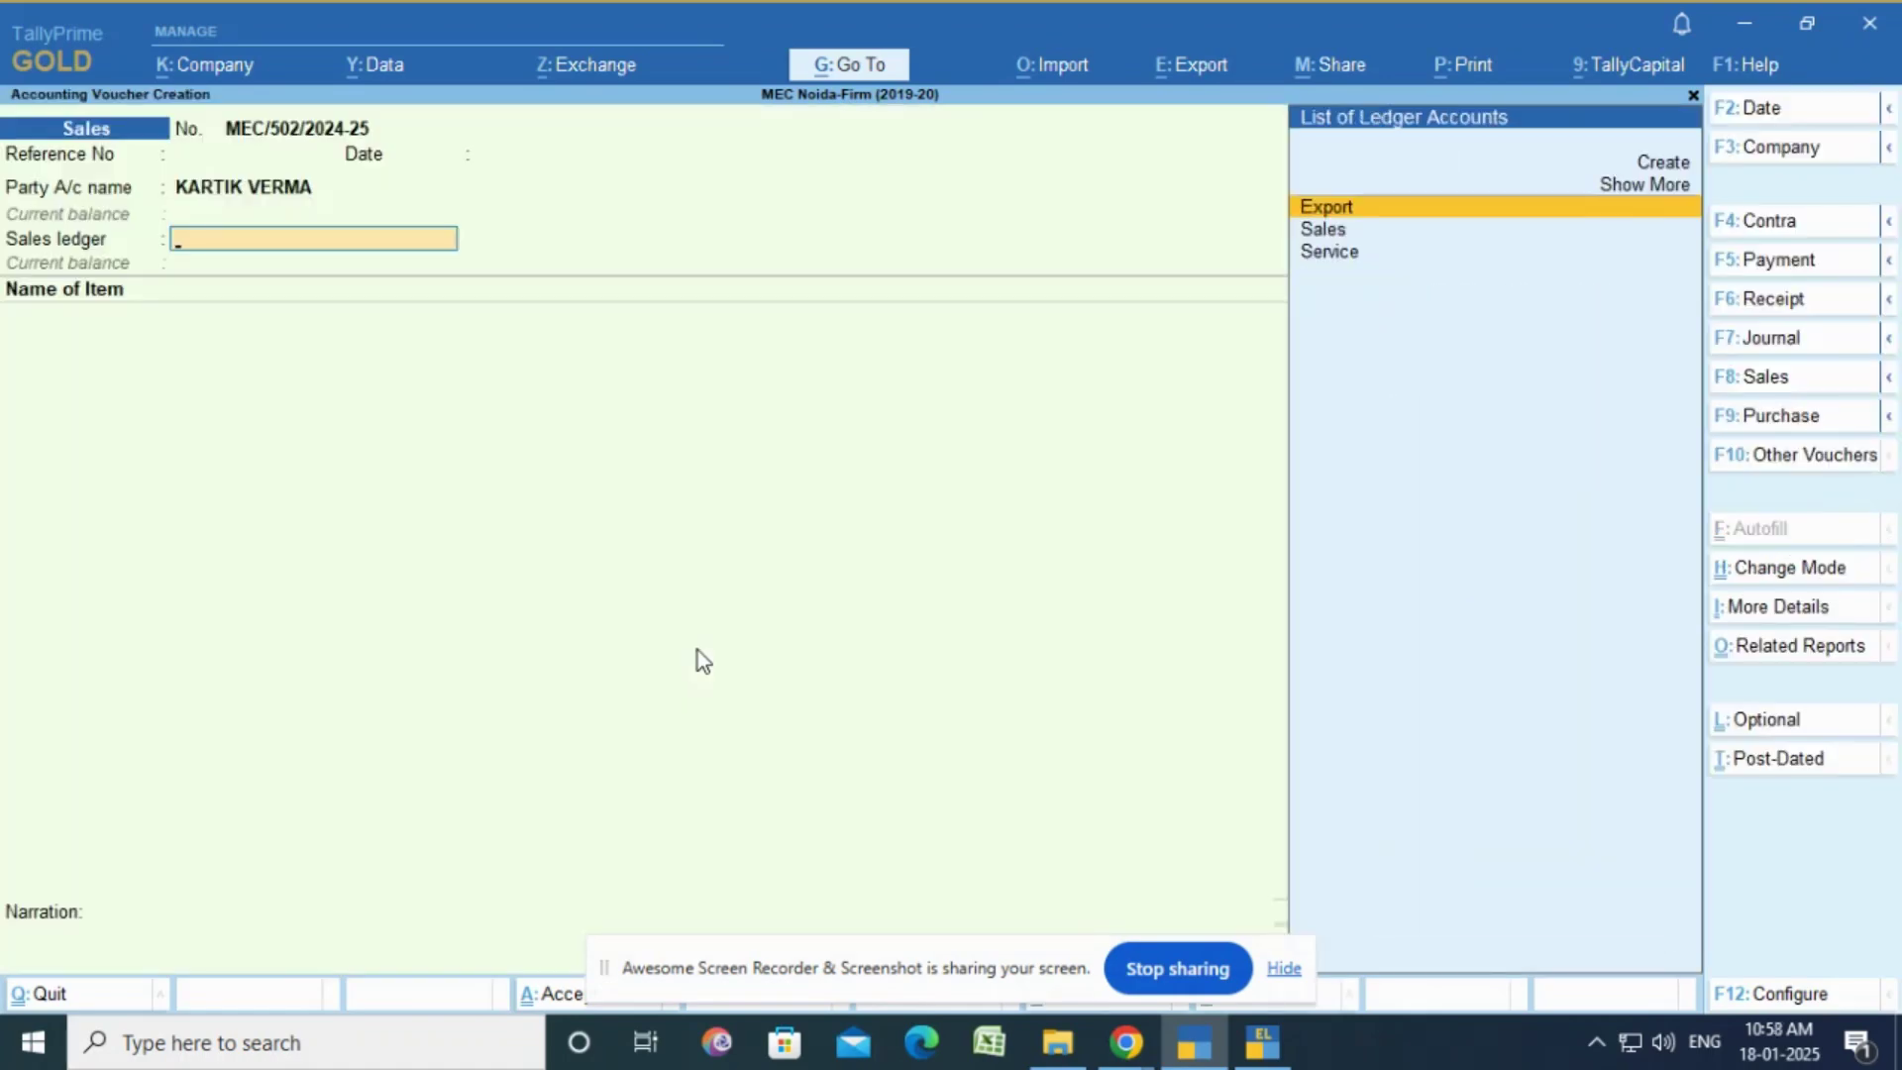
Step: Choose the Sales ledger and add Gold Fiducial Marker - GF1003 as the first item
key("Down")
key("Return")
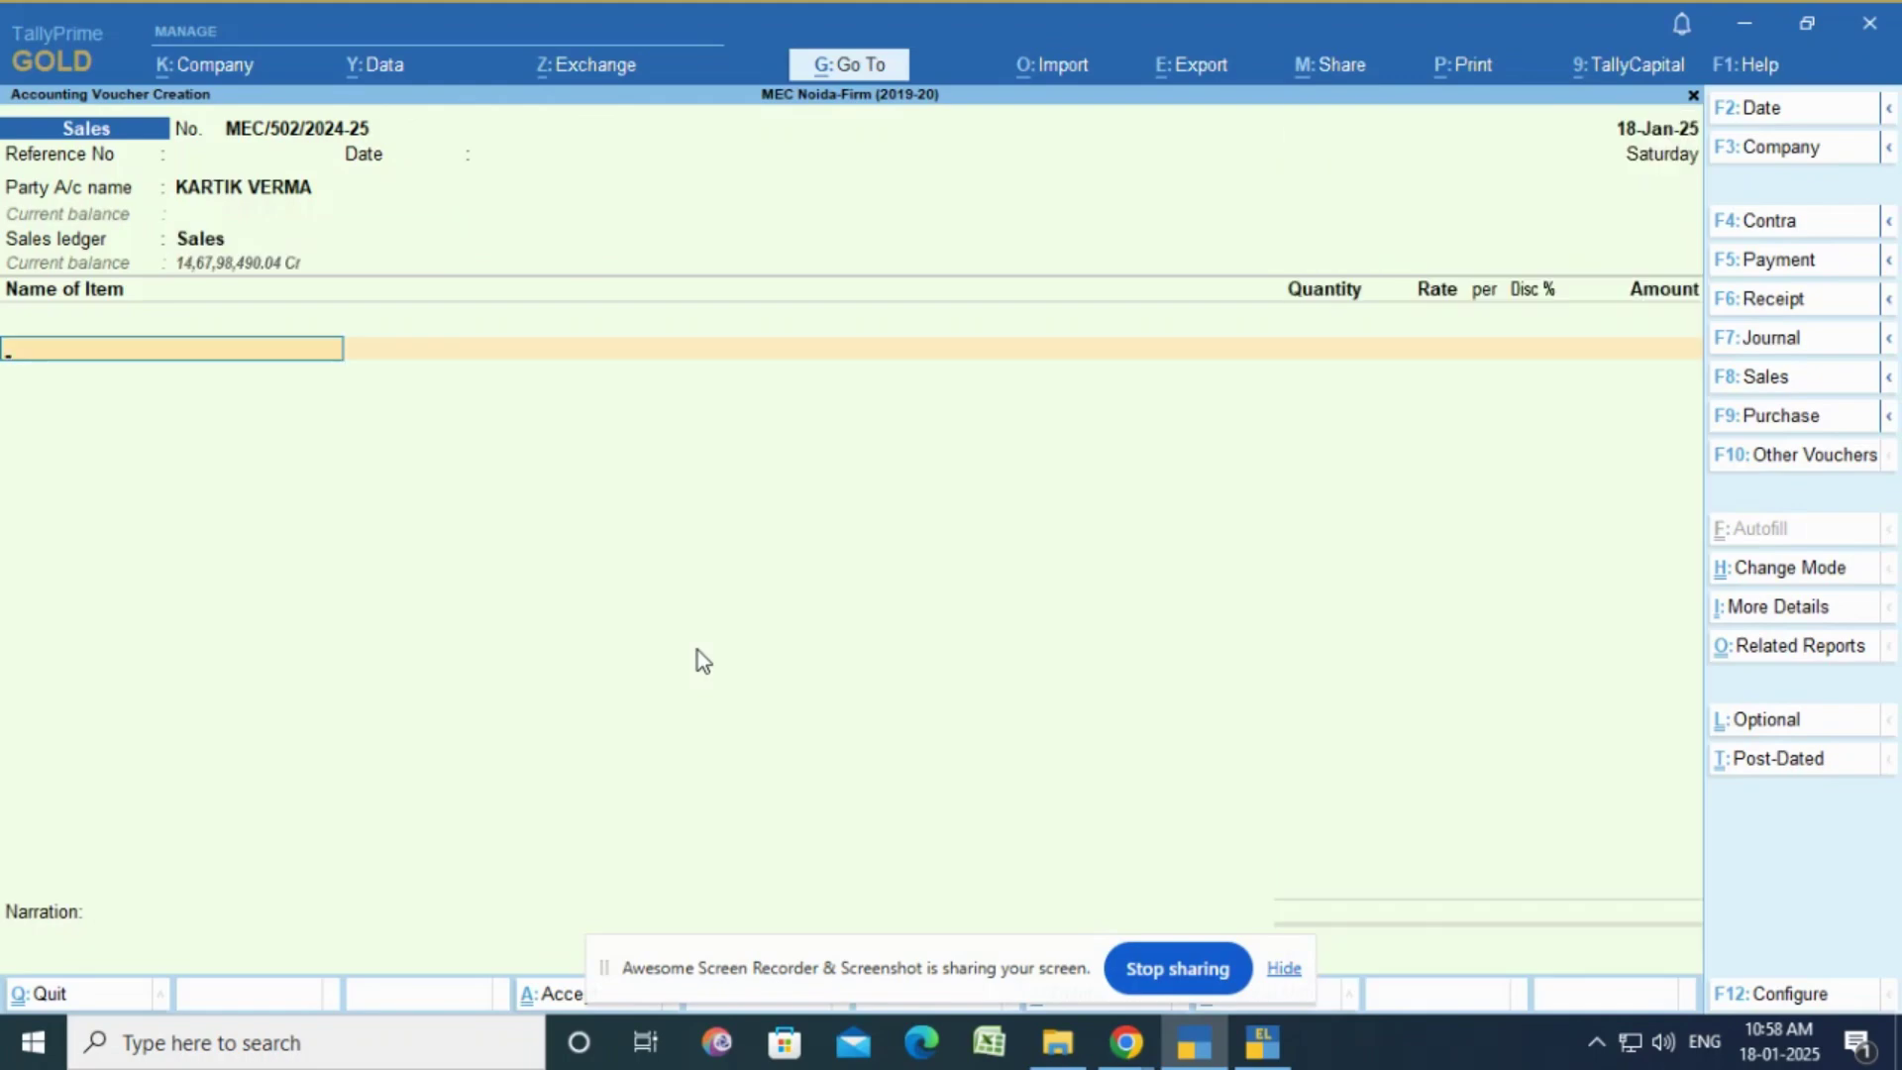
type("Gold")
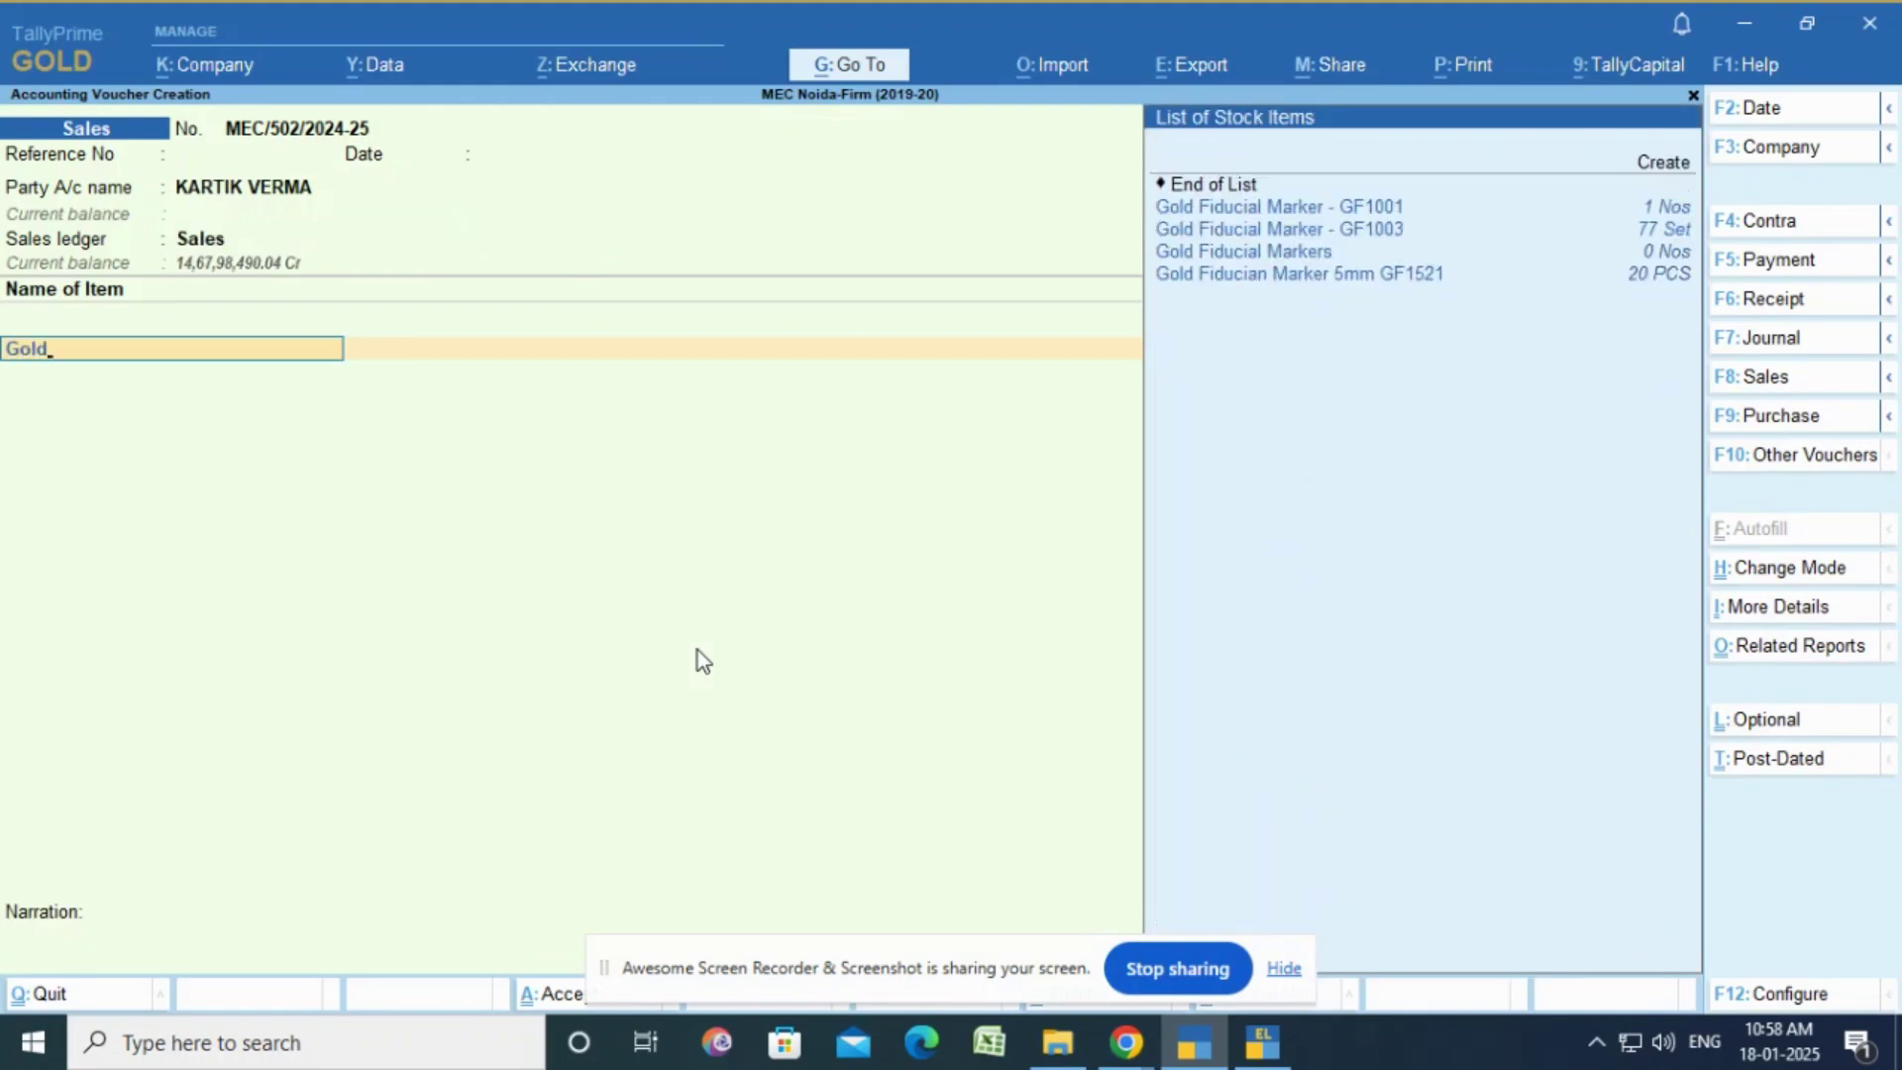
key("Down")
key("Down")
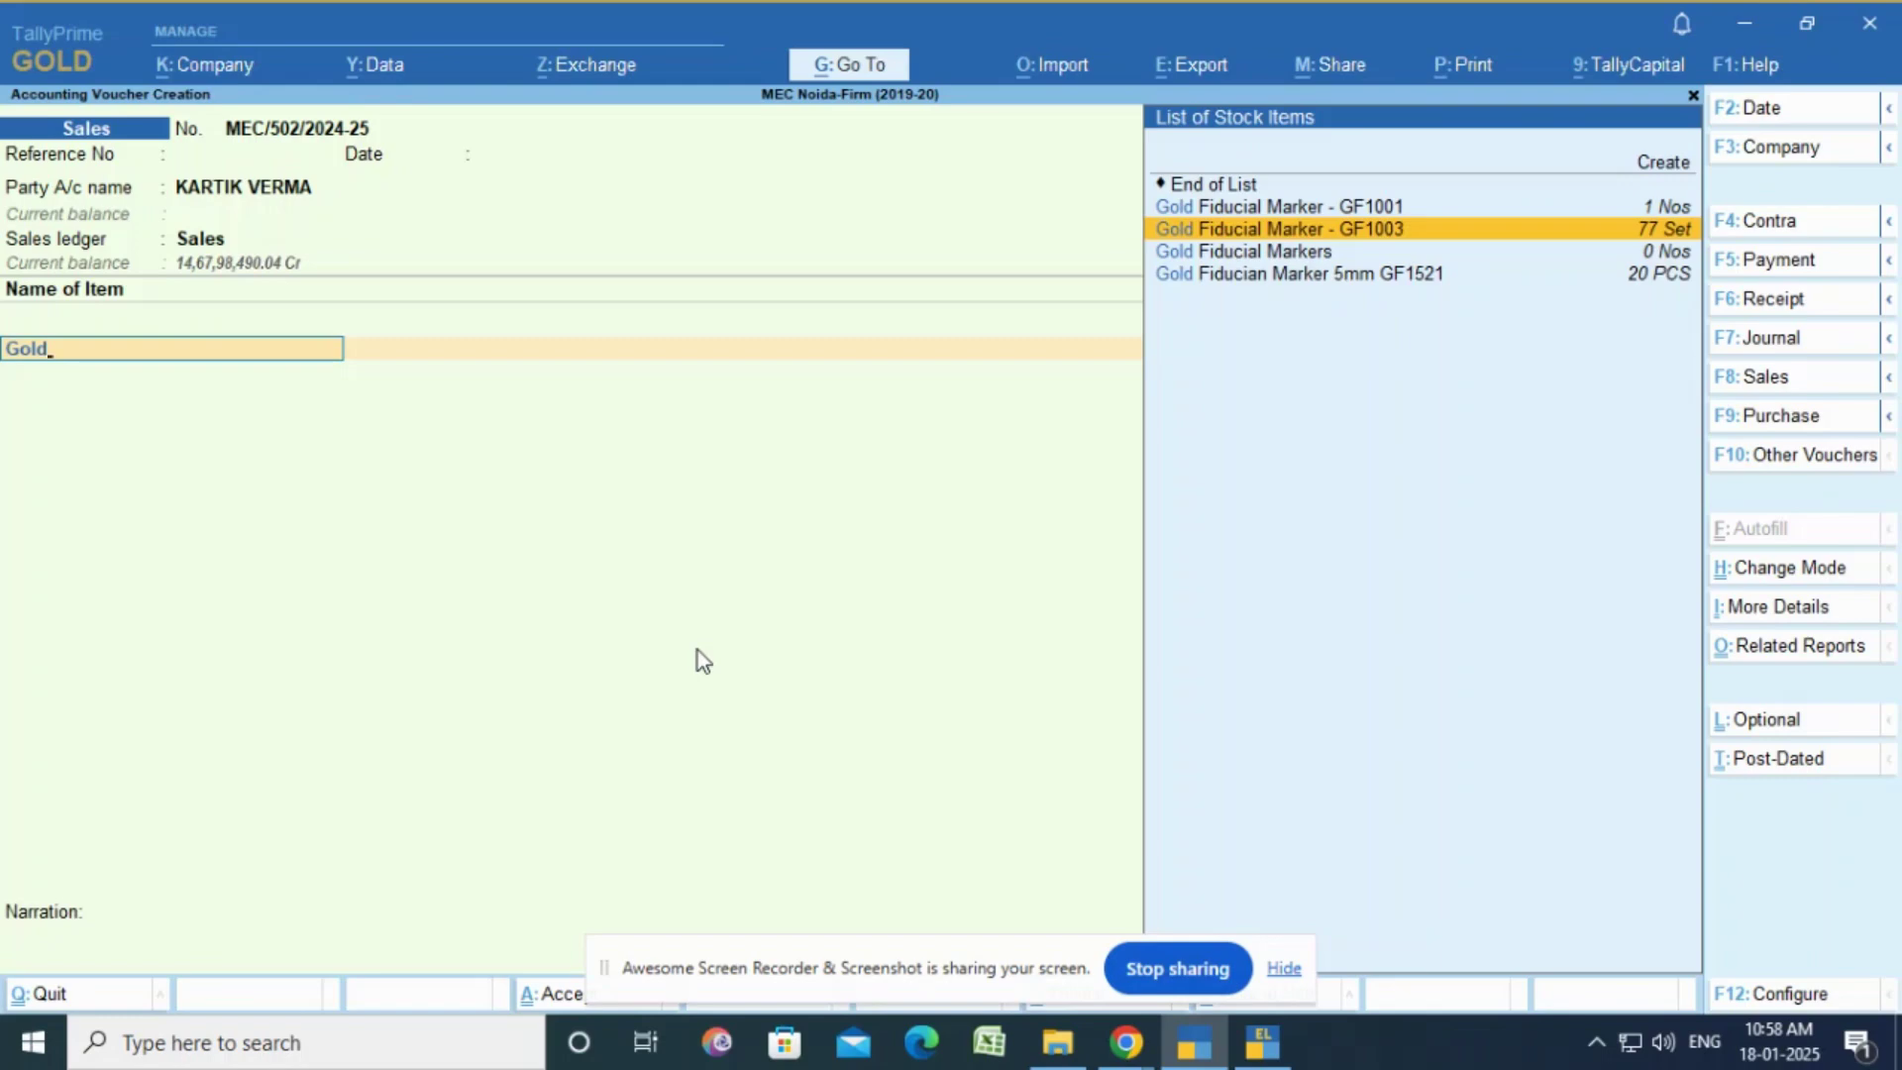
key("Return")
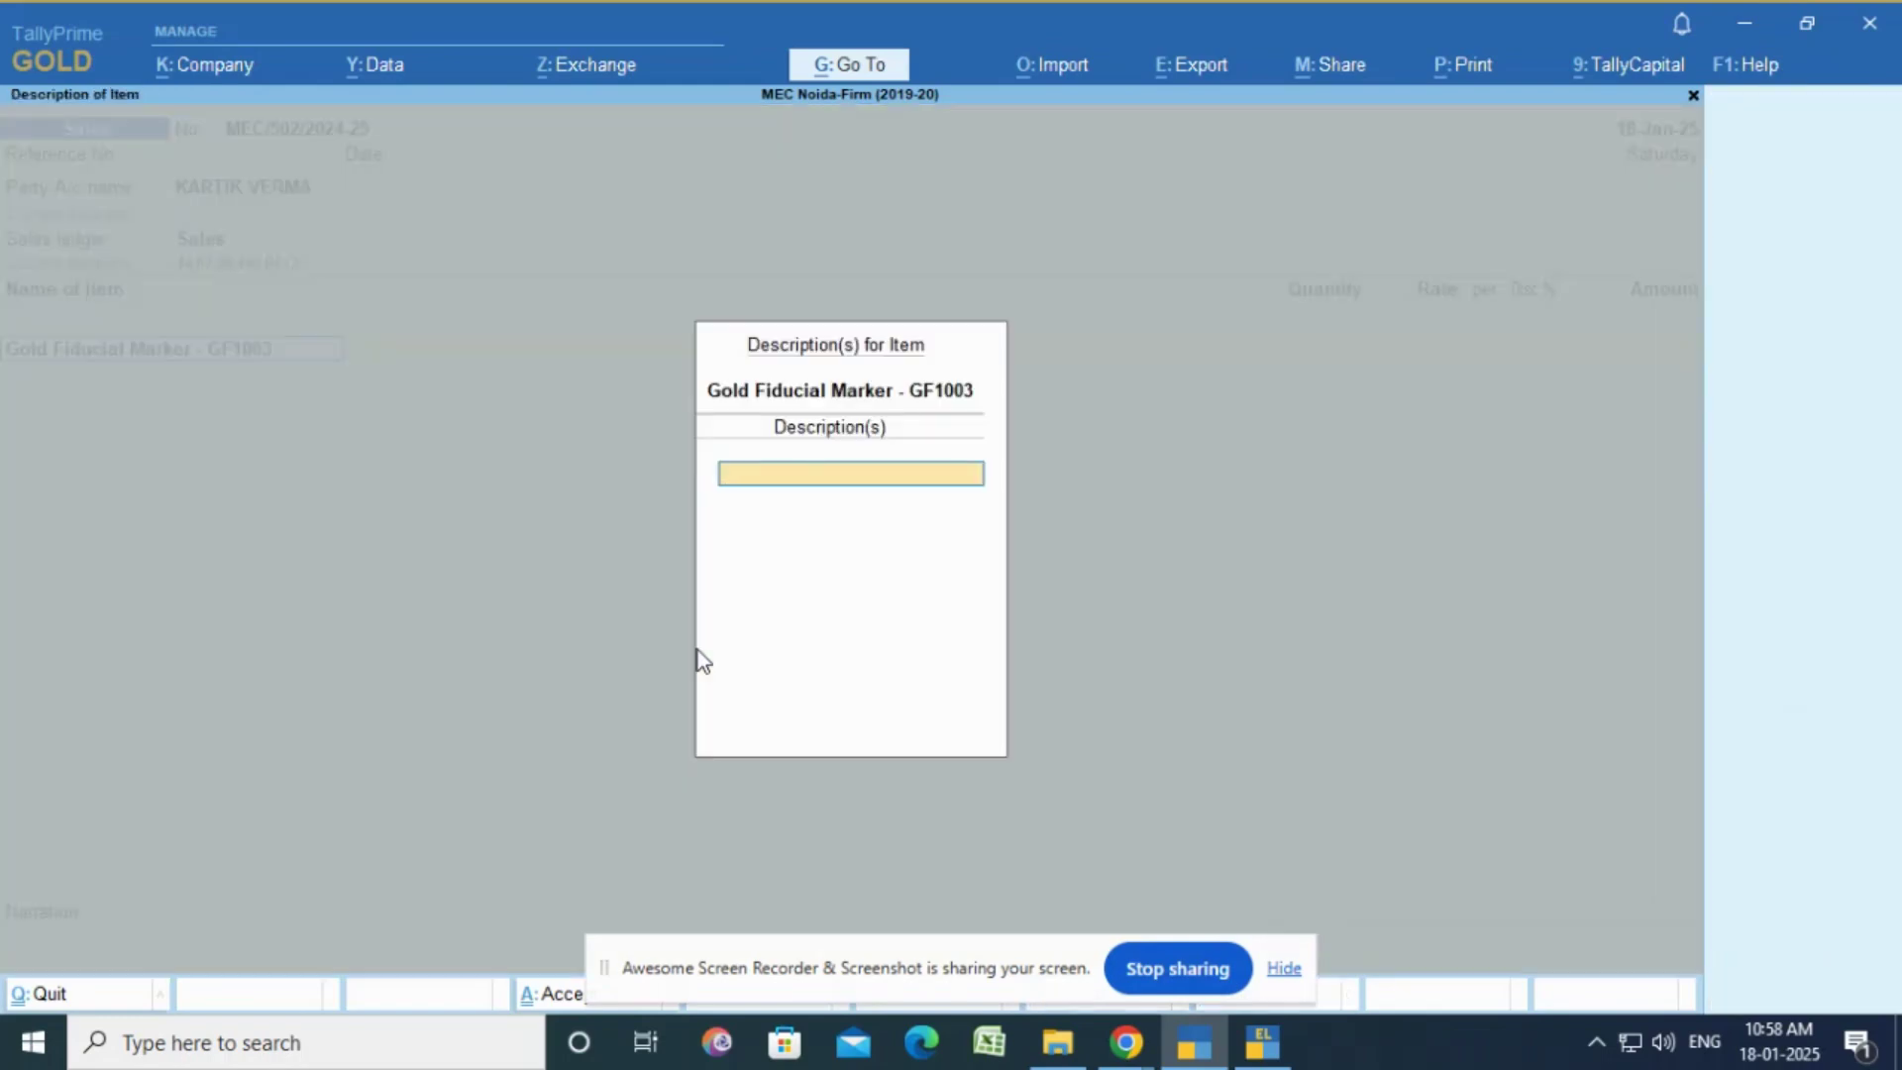
Step: Add item description lines Lot No. FP242886, Mfd. 01-10-2024 and Exp 01-10-2028
type("Lot No. FP242886")
key("Return")
type("Mf")
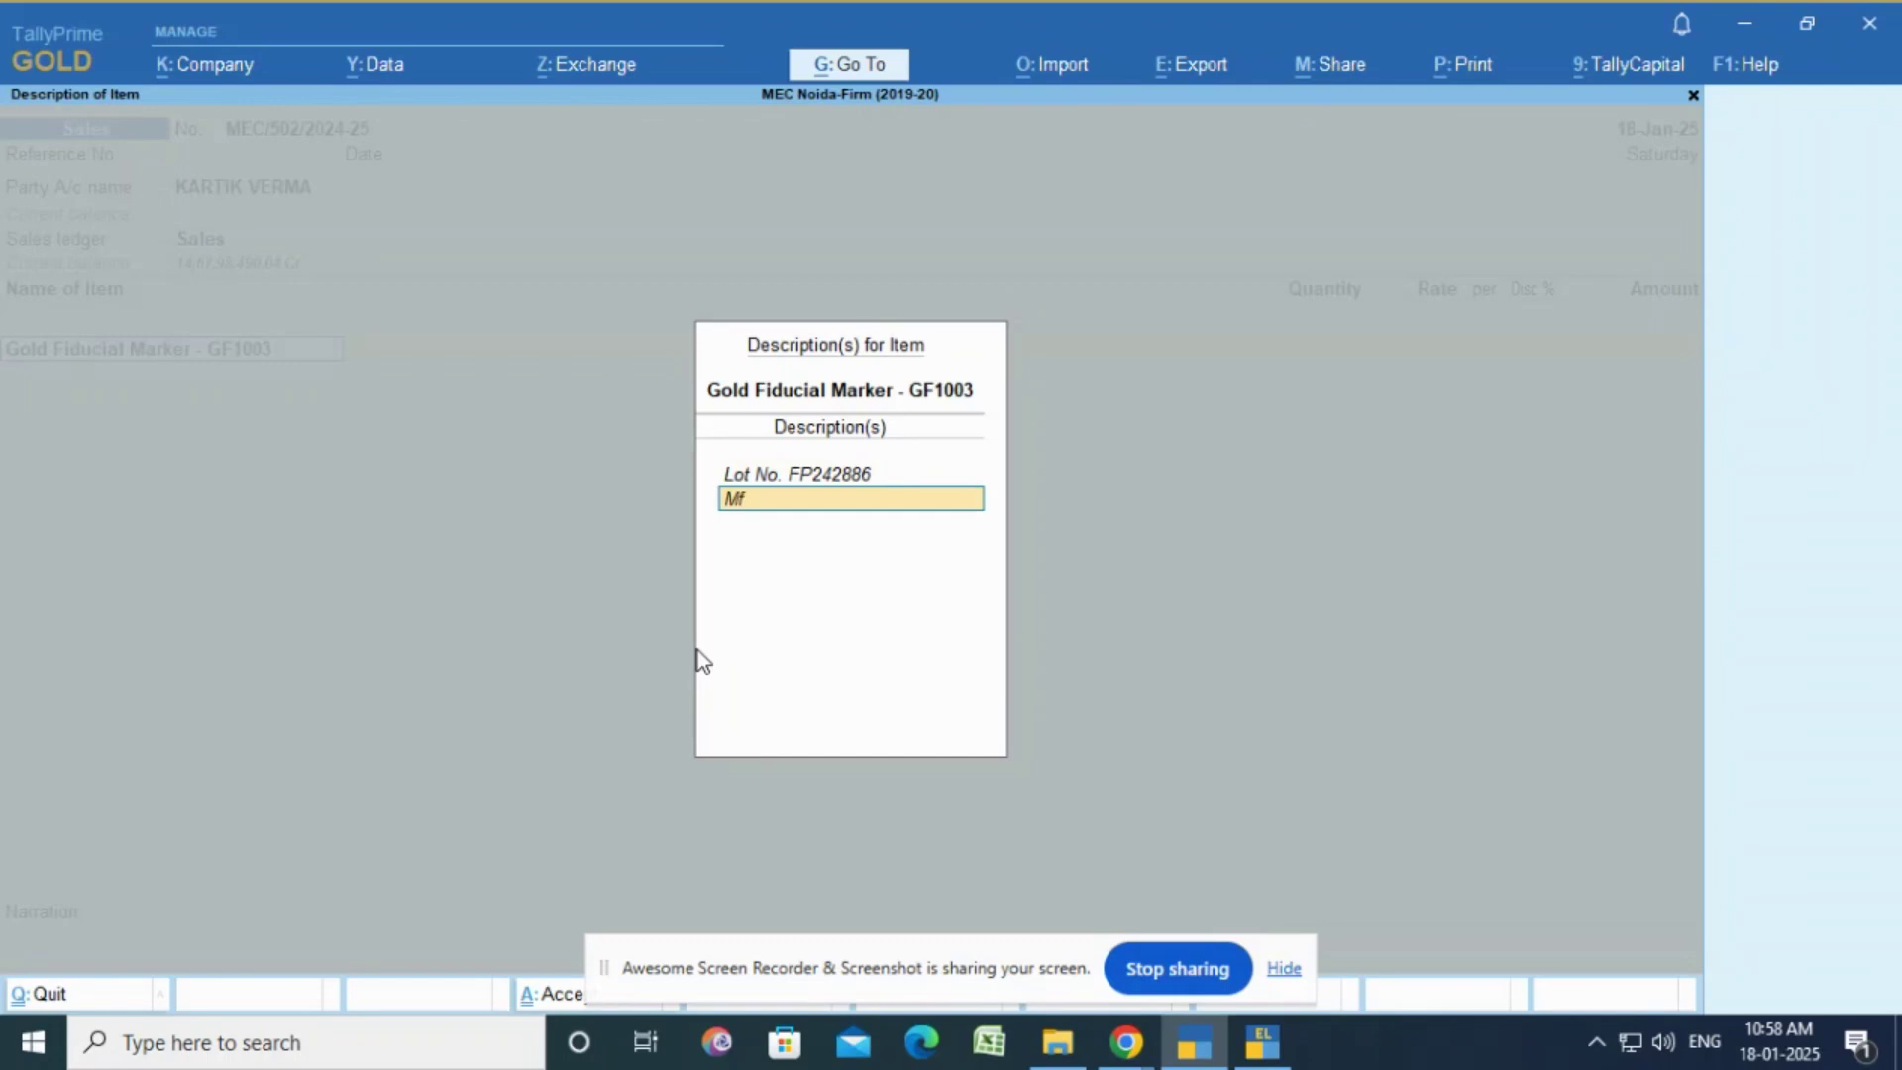
type("d. 01-10-2024")
key("Return")
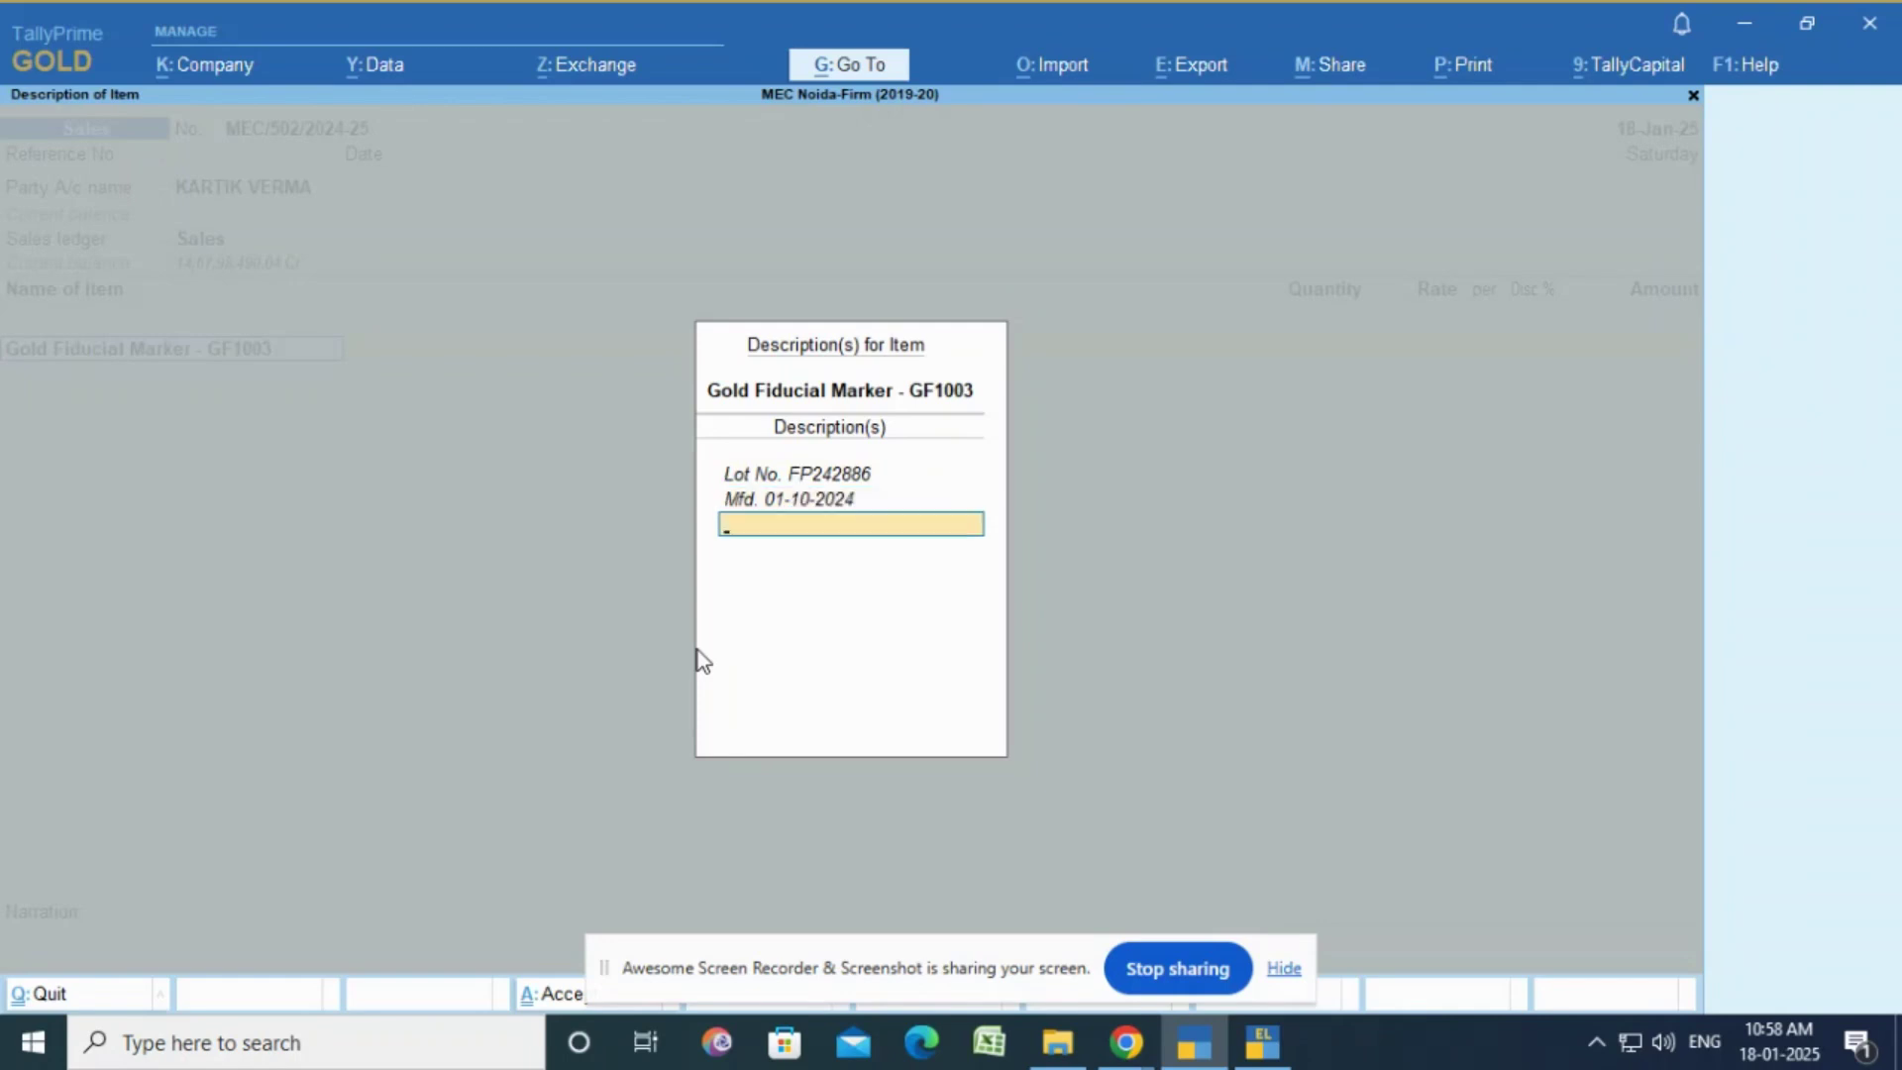
type("Exp")
type("01-10-2028")
key("Return")
Step: Enter quantity 1 Set at a rate of 13,500.00 for the marker line
key("Return")
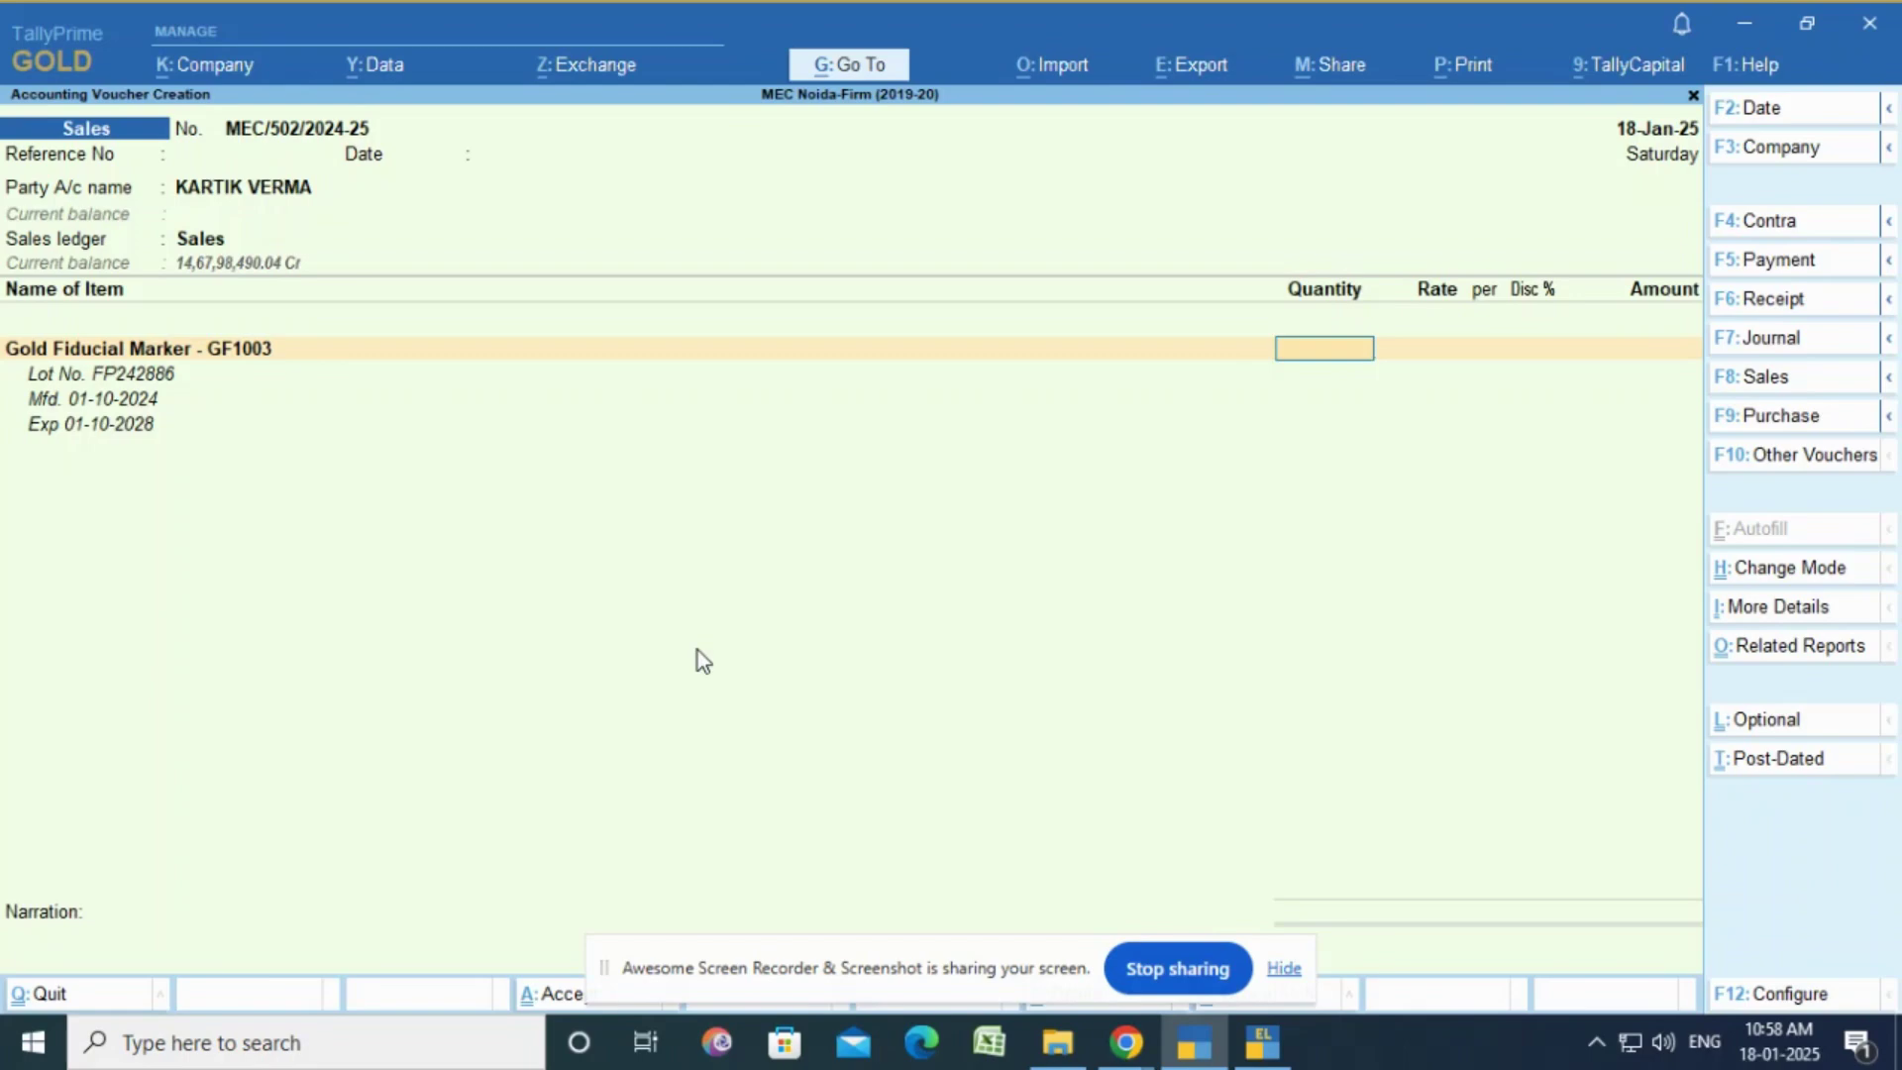
type("1")
key("Return")
type("13500")
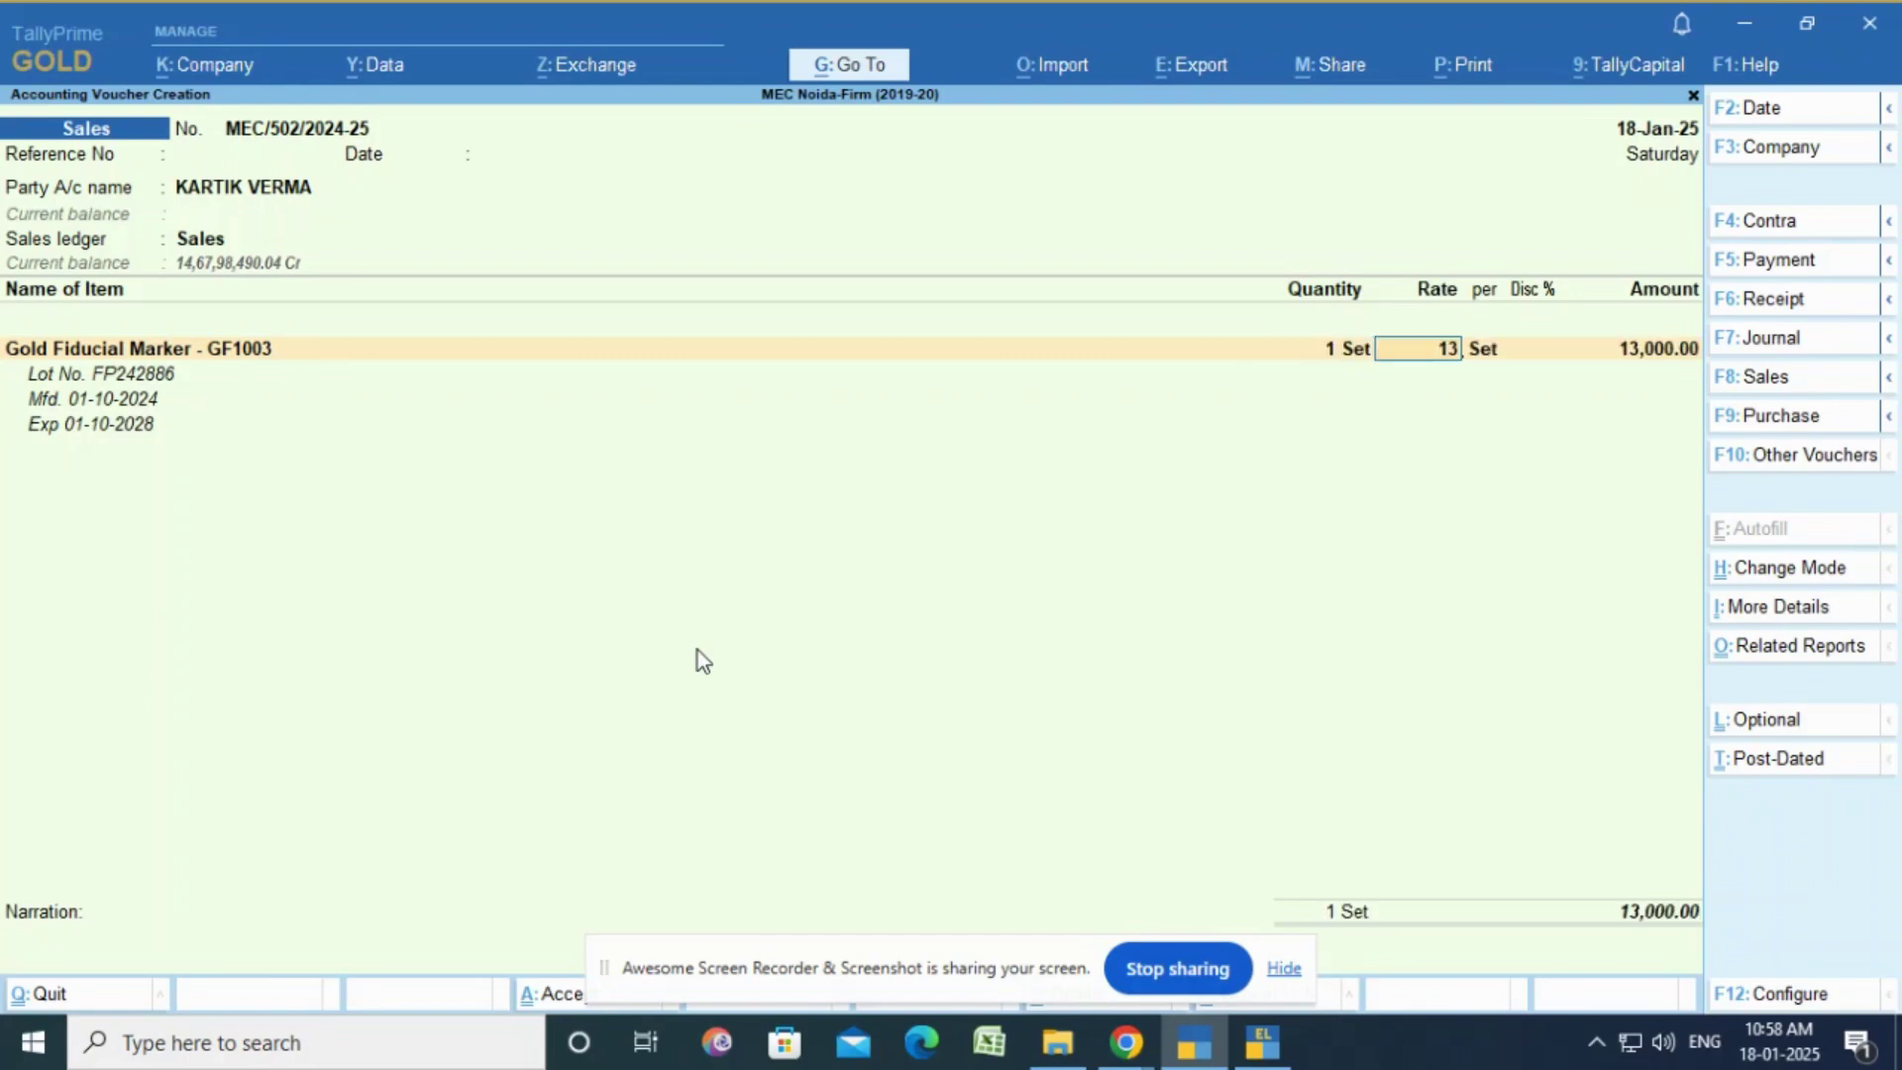
key("Return")
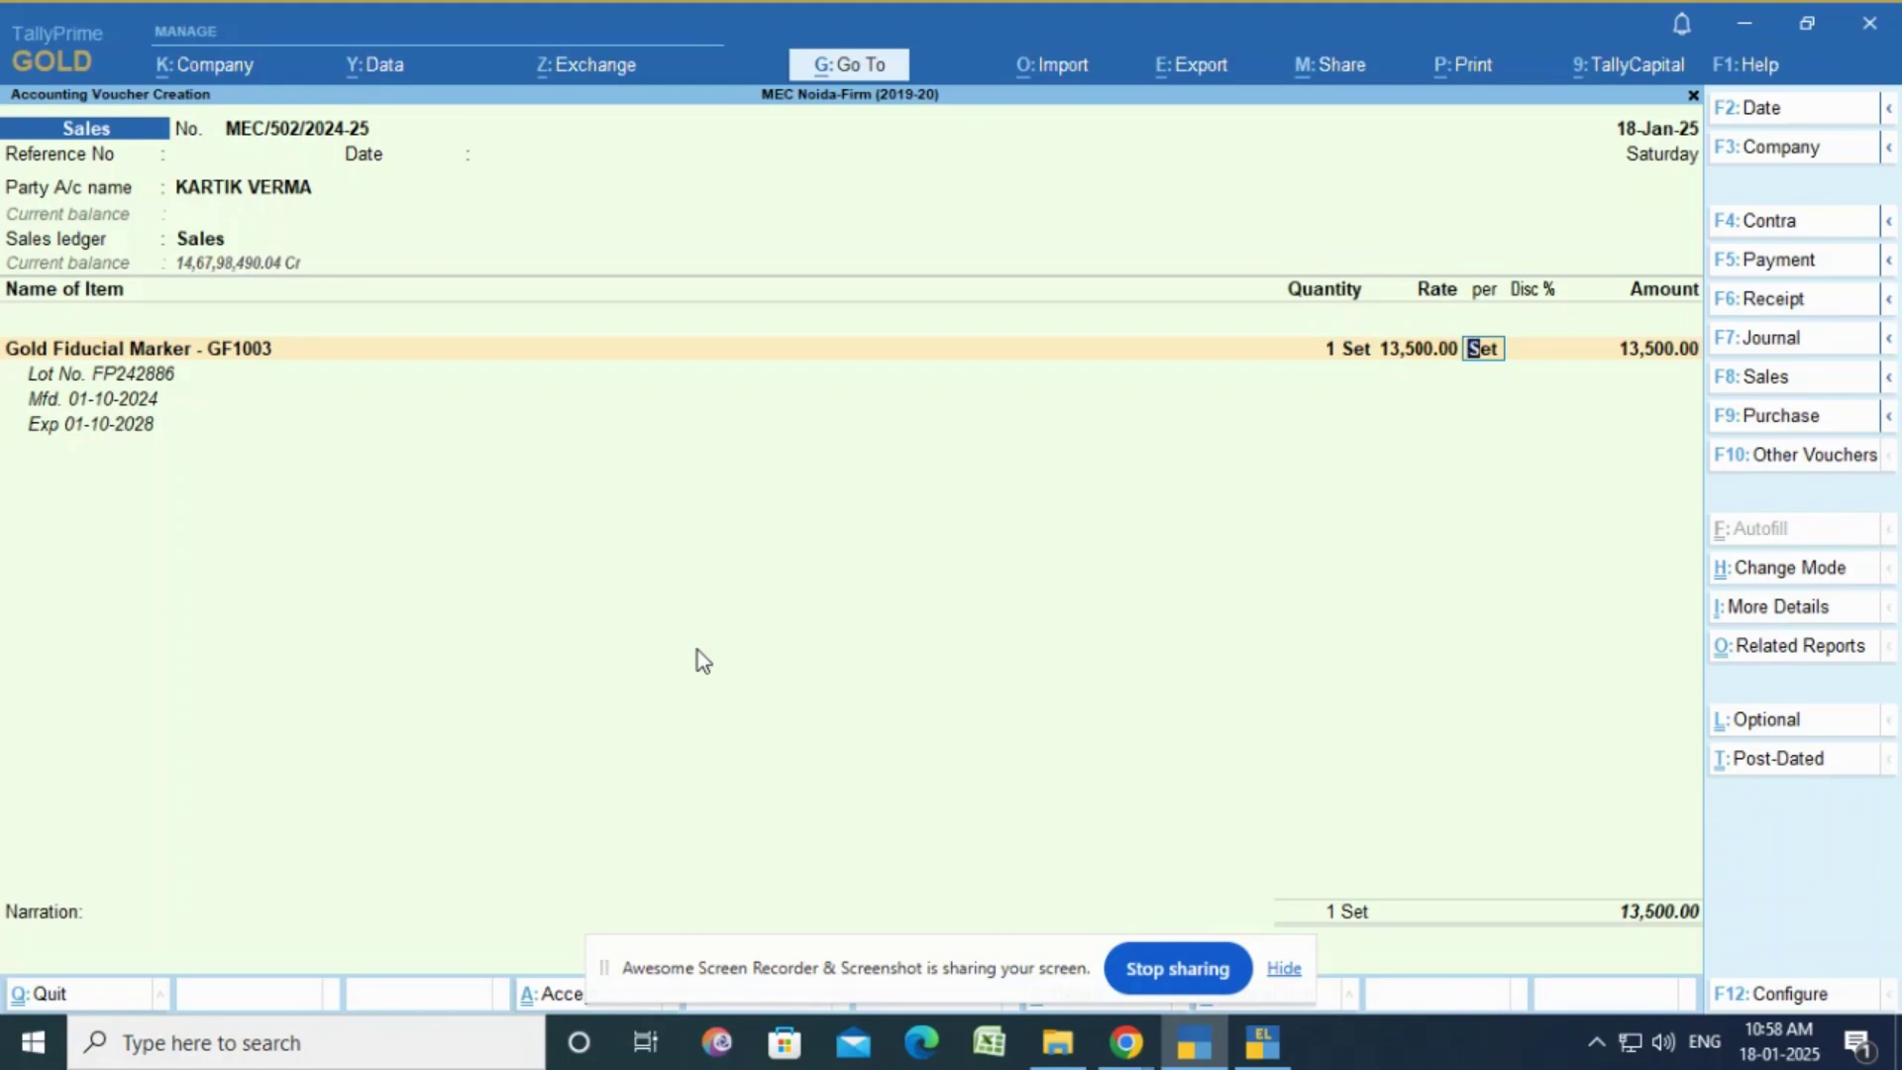
key("Return")
key("Return")
key("Return")
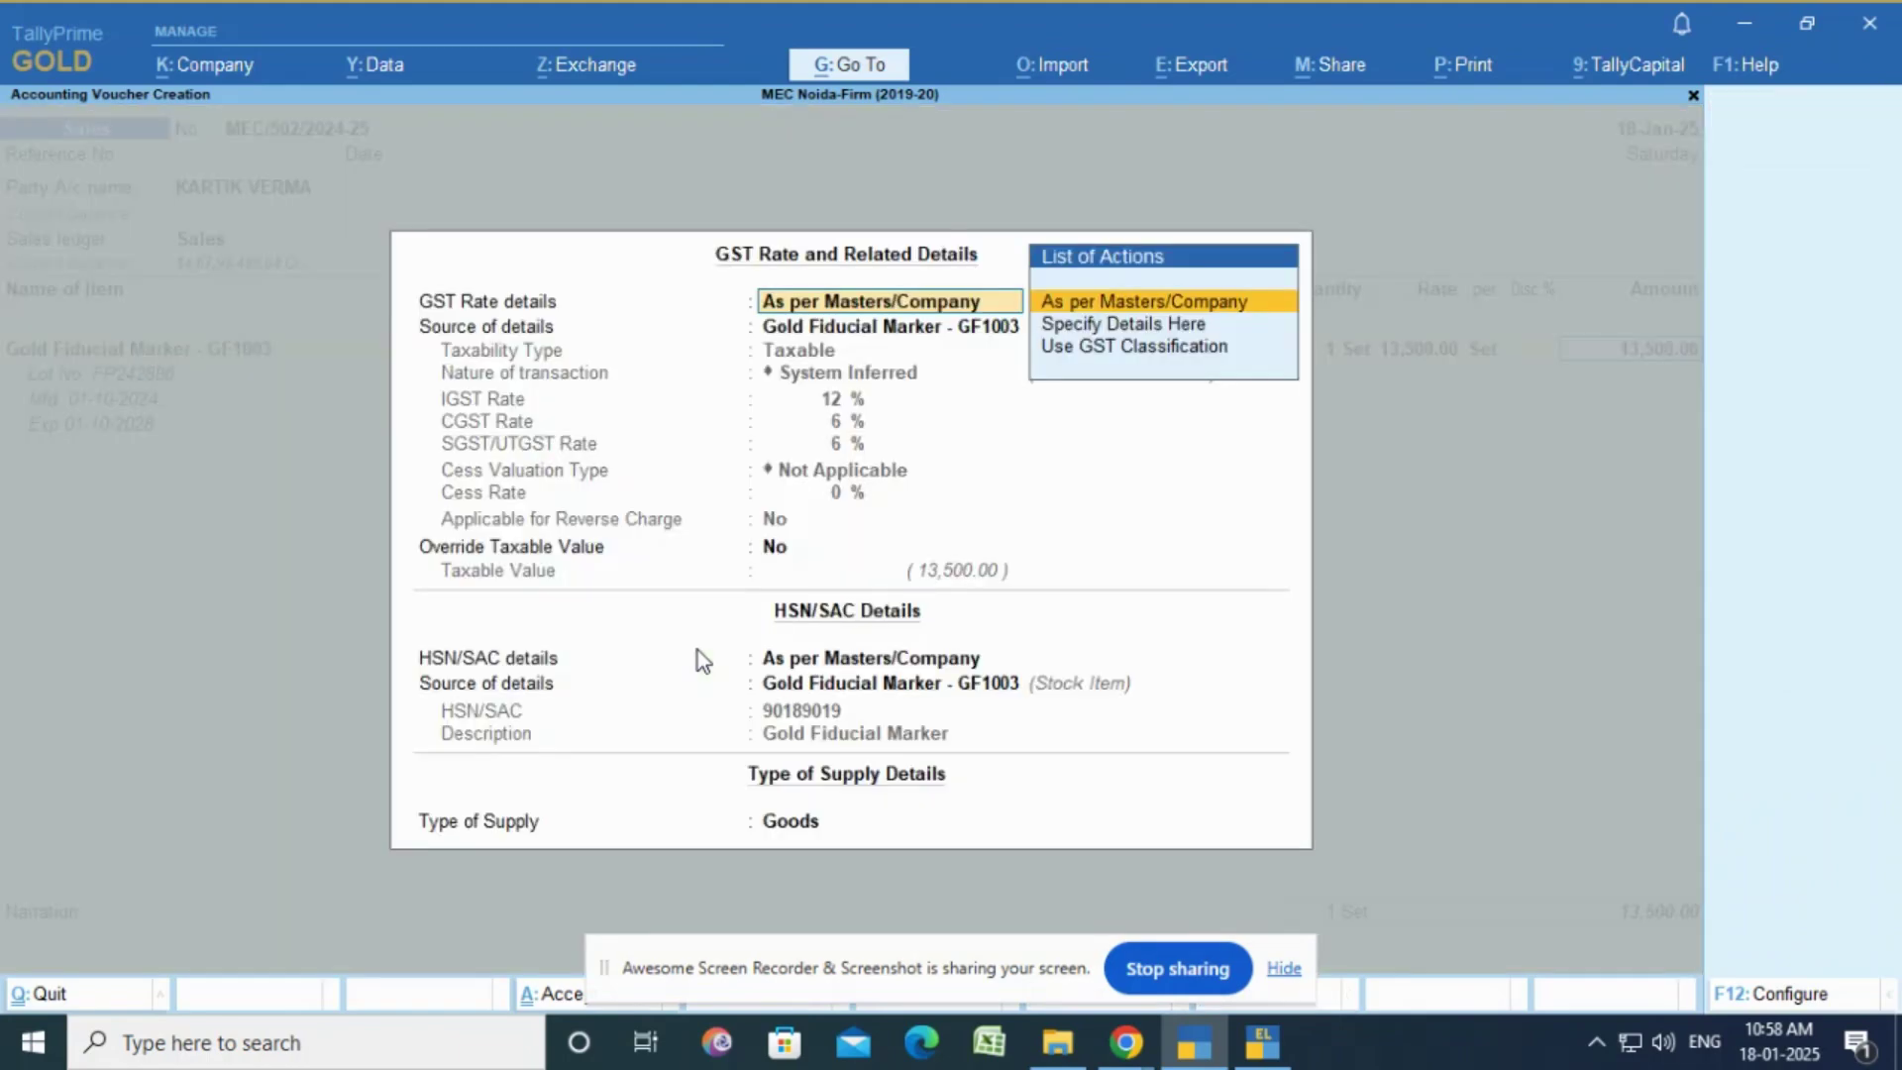
key("Return")
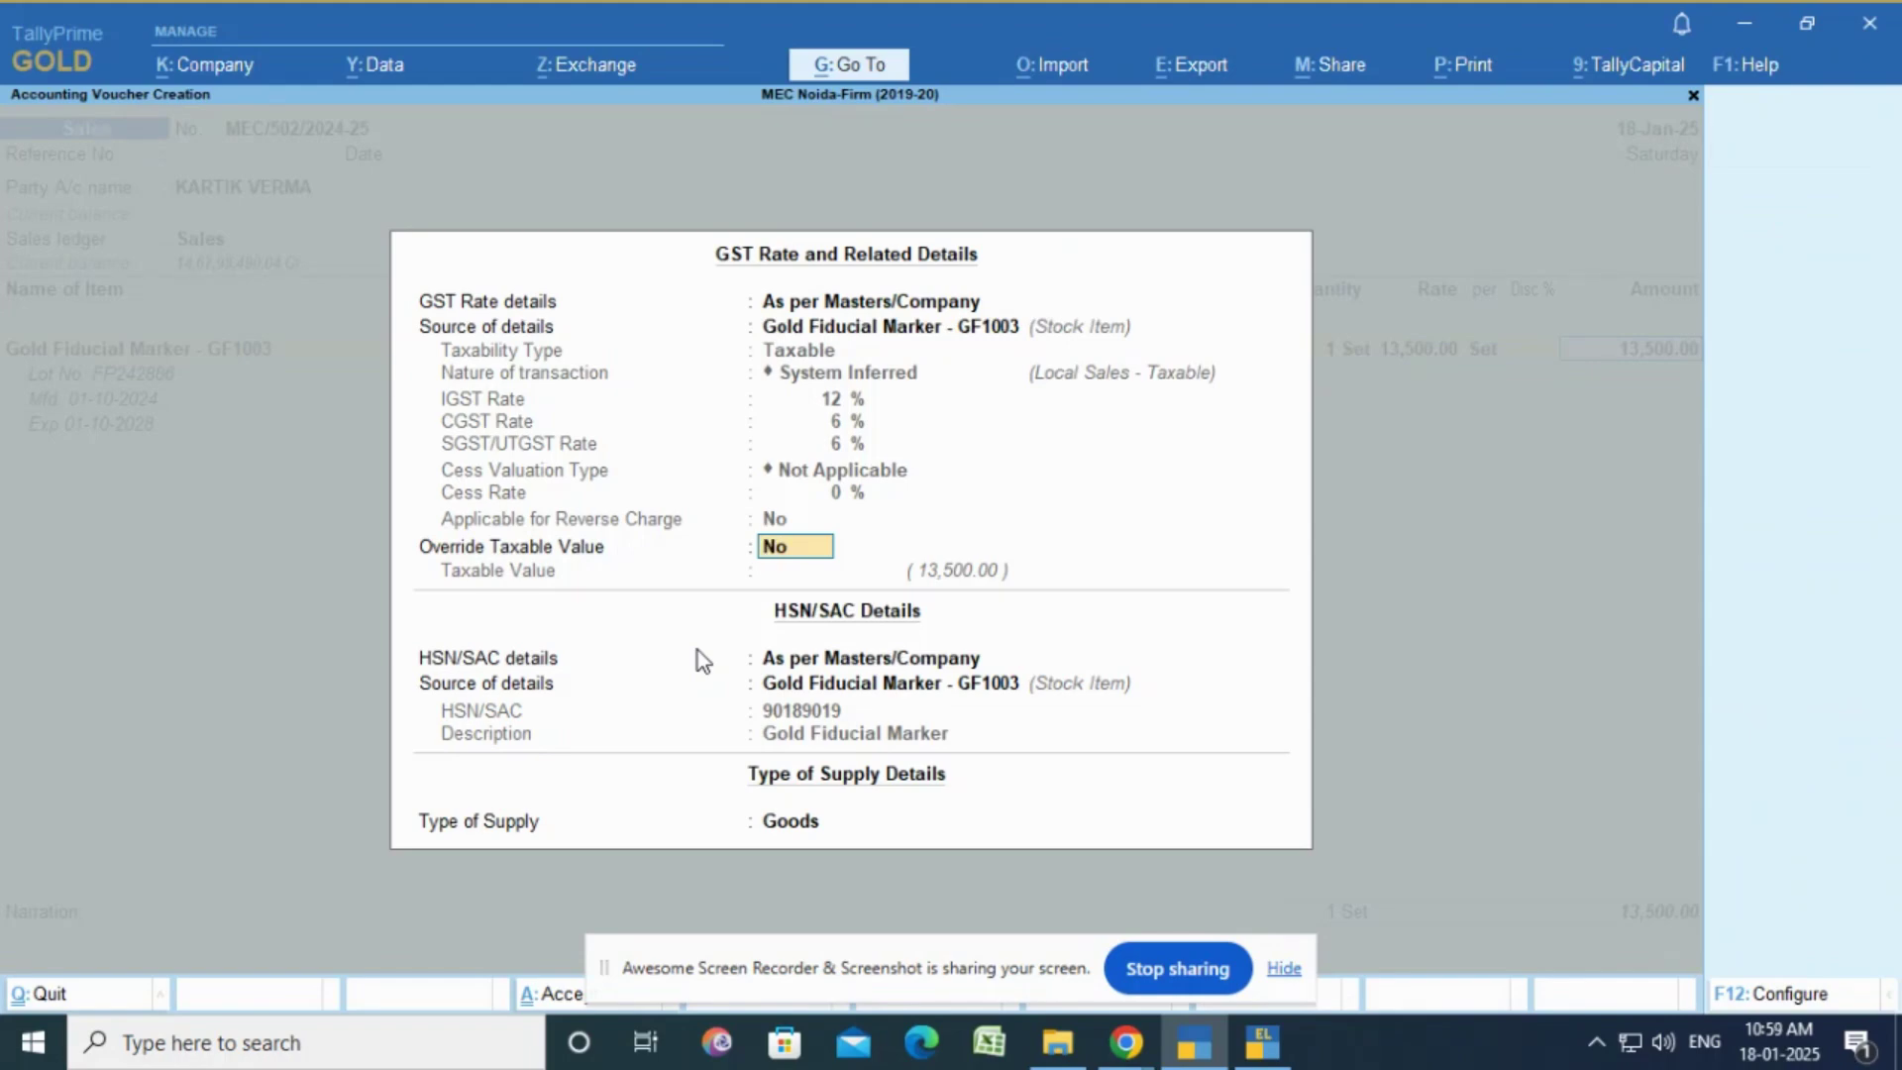
Step: Accept the marker's GST details as per masters (Local Sales - Taxable, Goods) to finish the item line
key("Return")
key("Return")
key("Return")
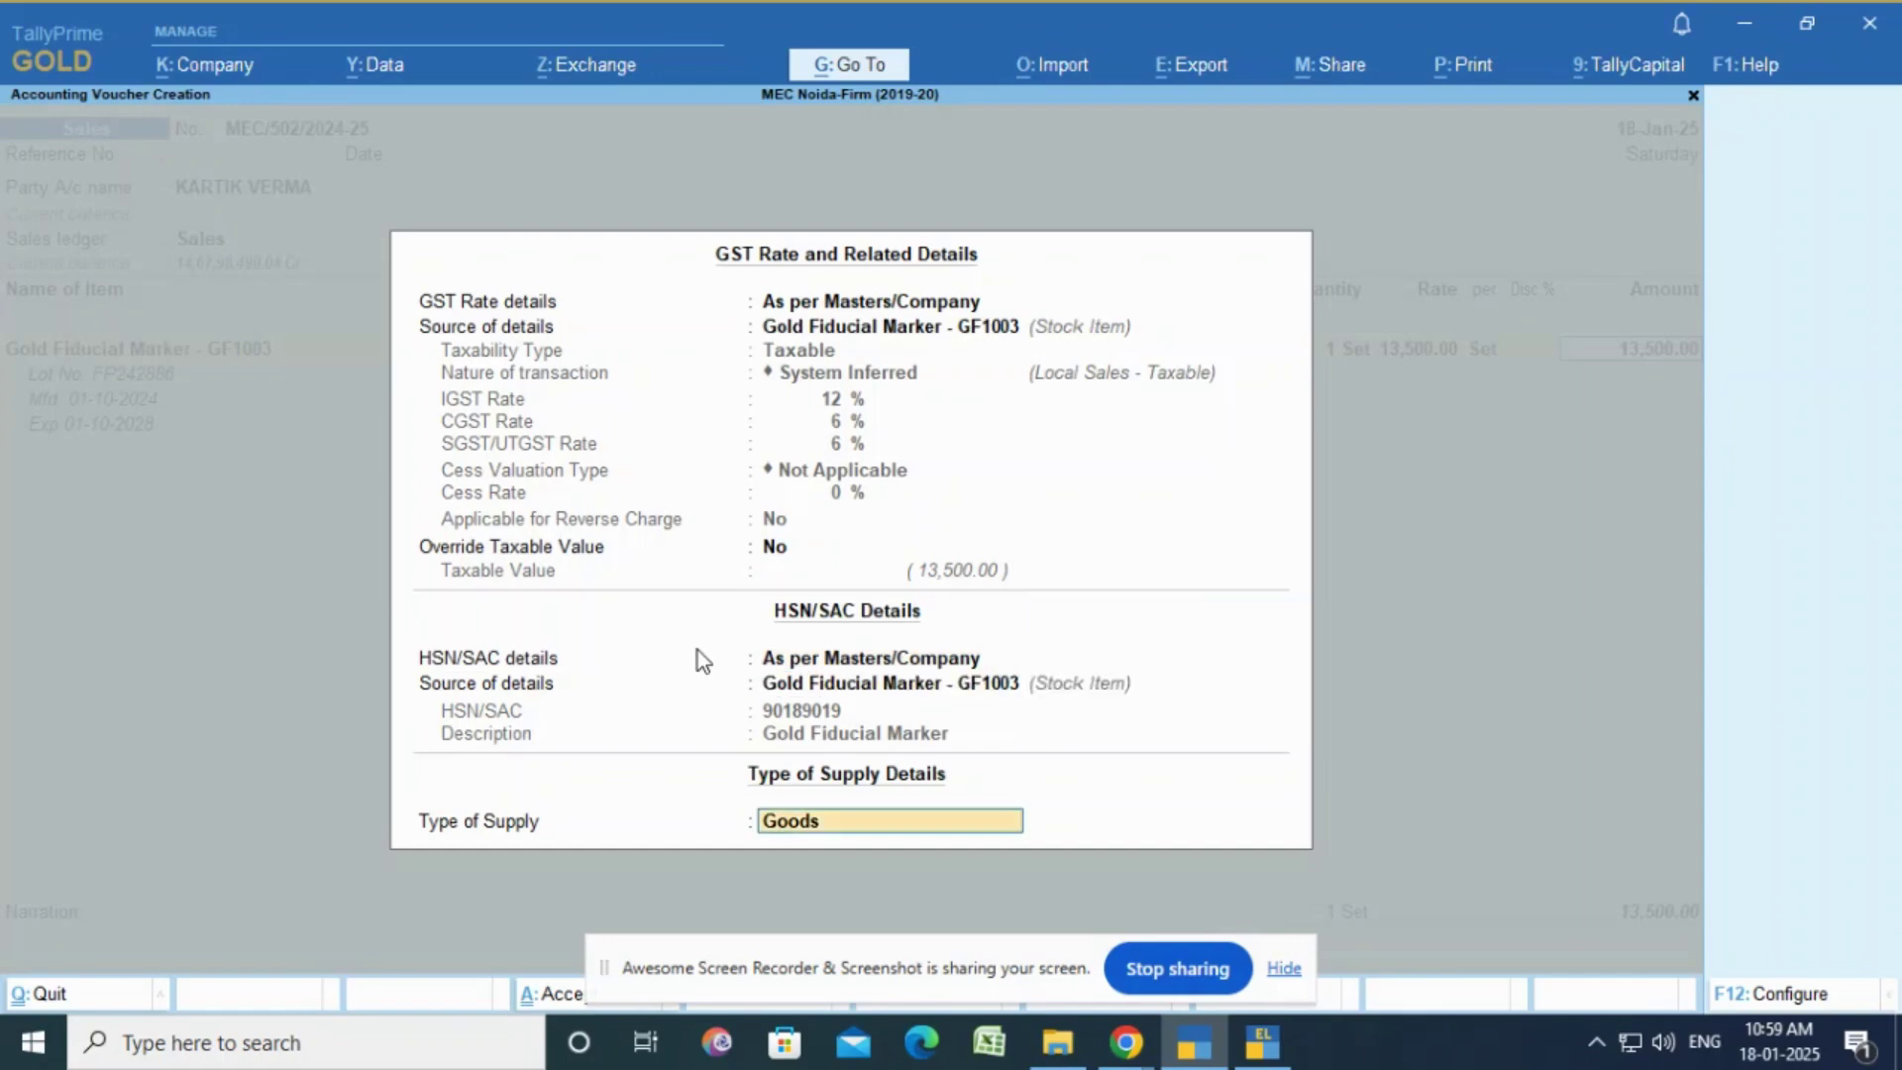
key("Return")
key("Return")
key("Return")
key("Return")
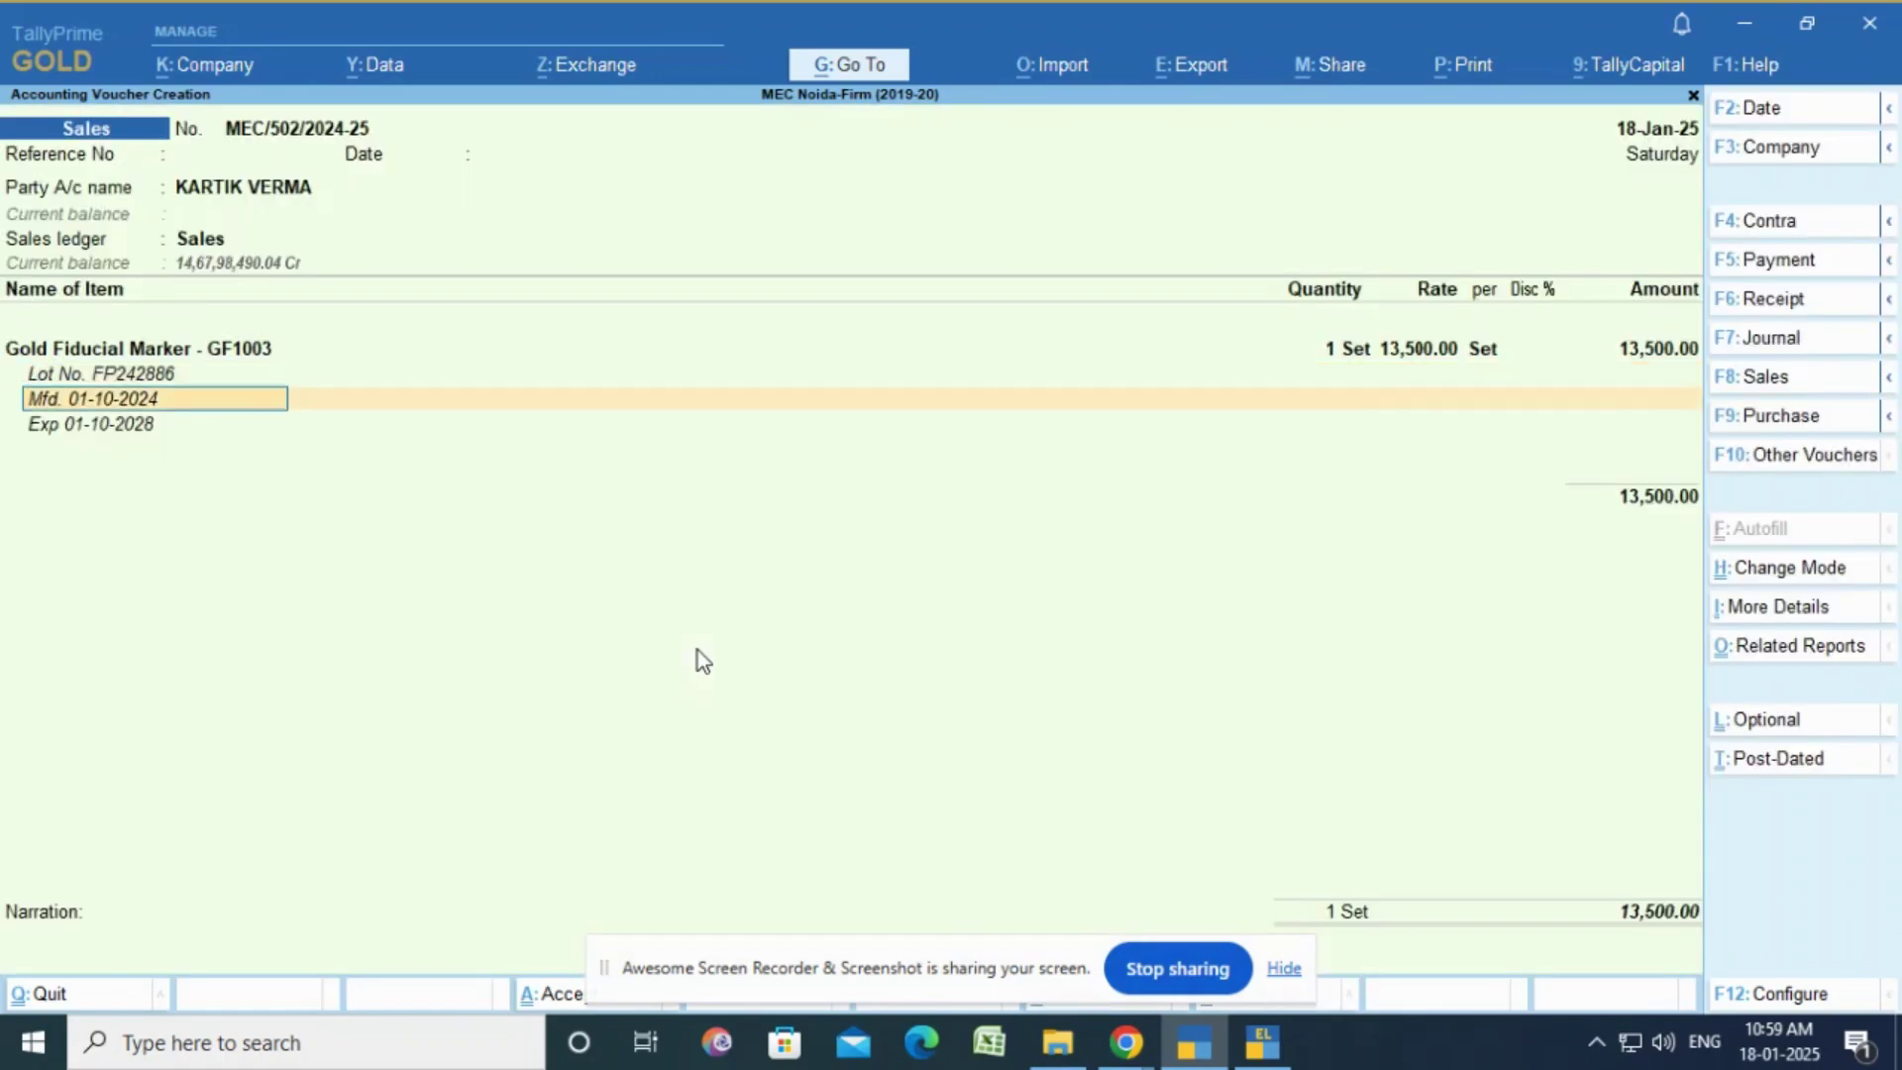
Step: Add an Input CGST @ 6% ledger row with its 810.00 amount
key("Return")
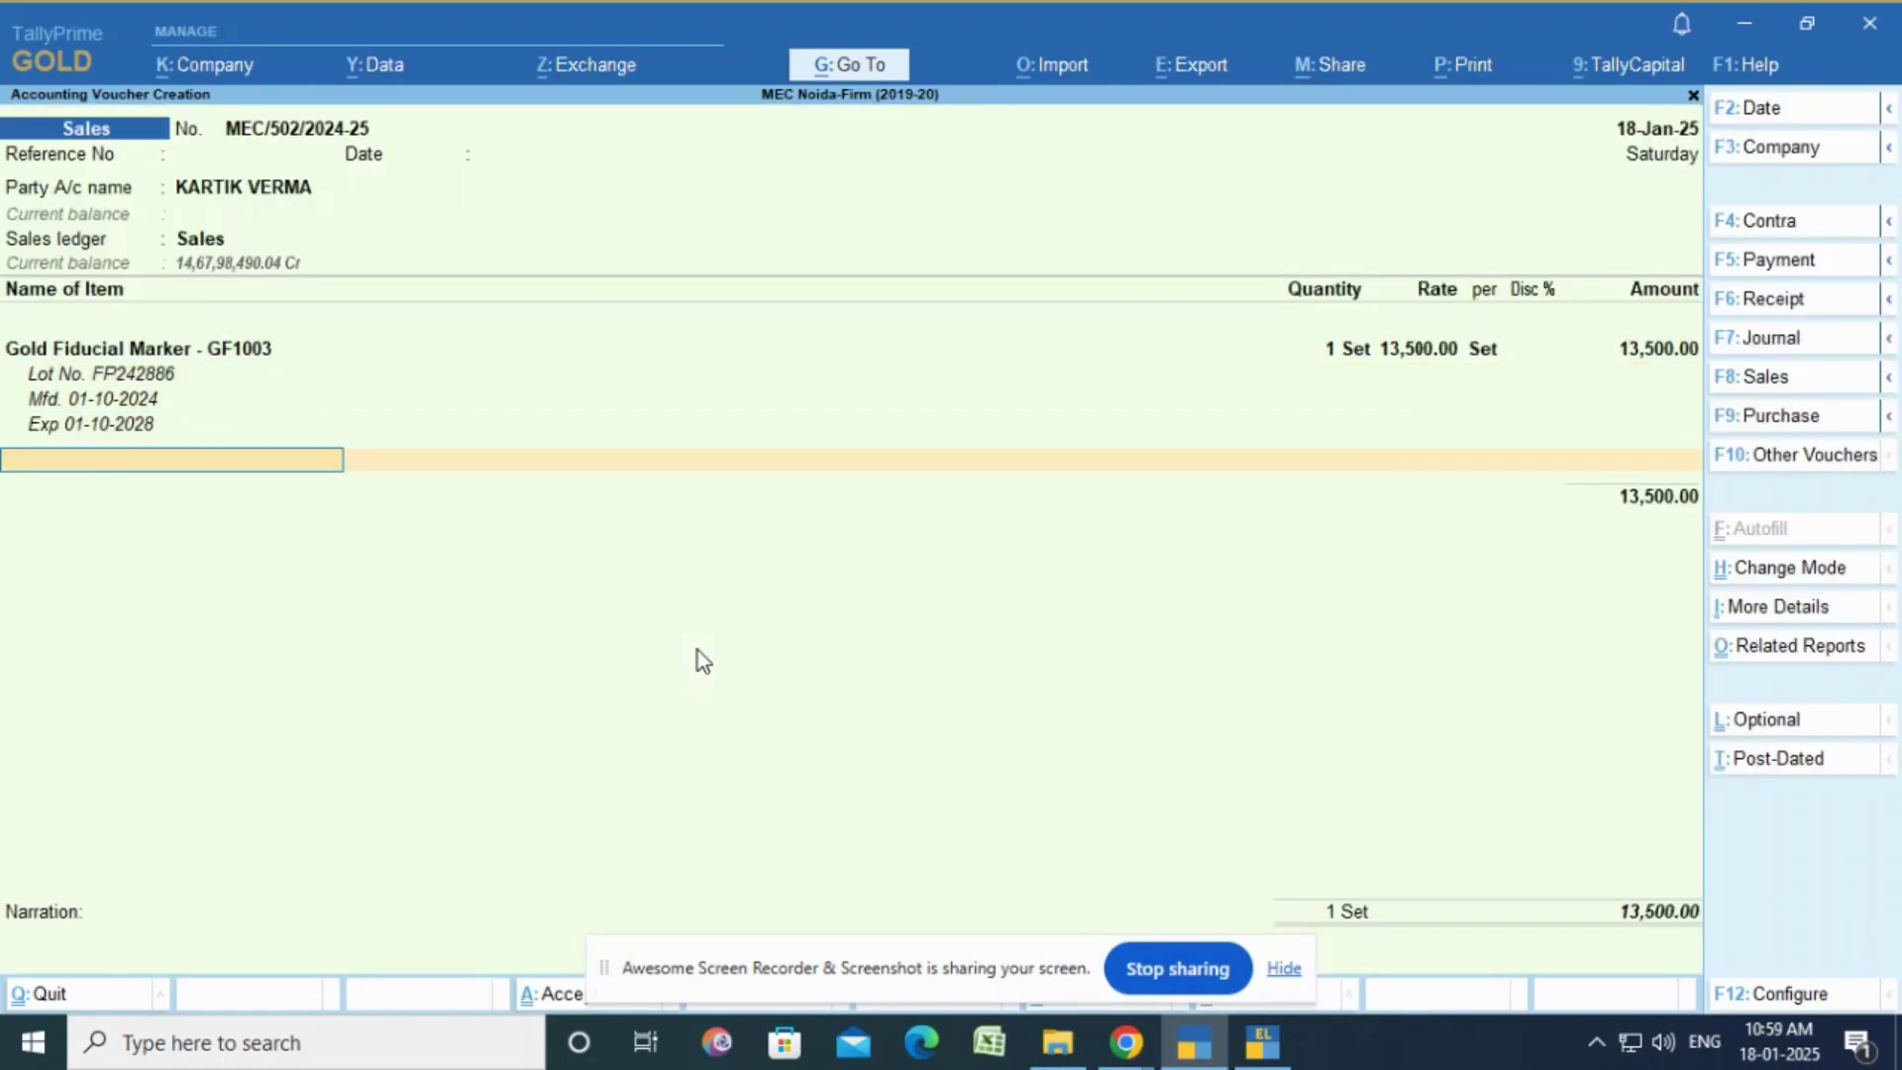
key("Return")
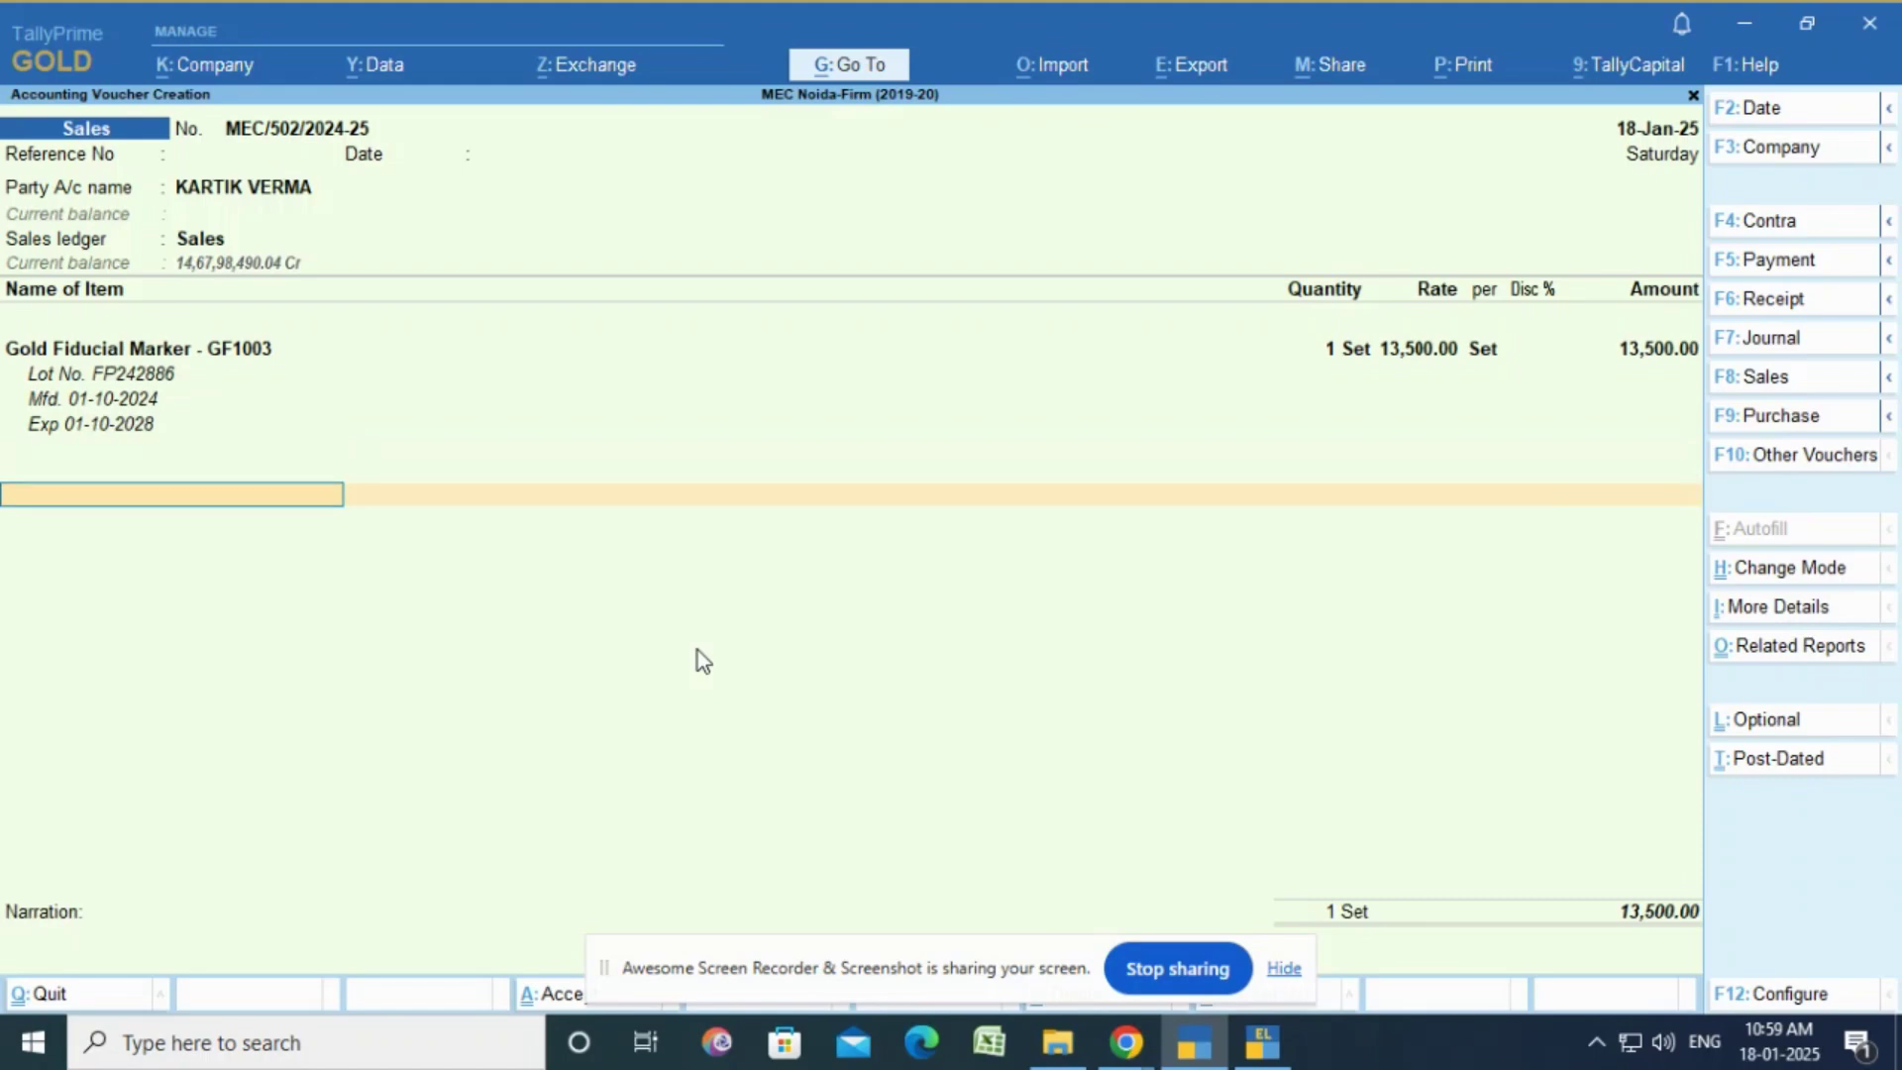
type("12")
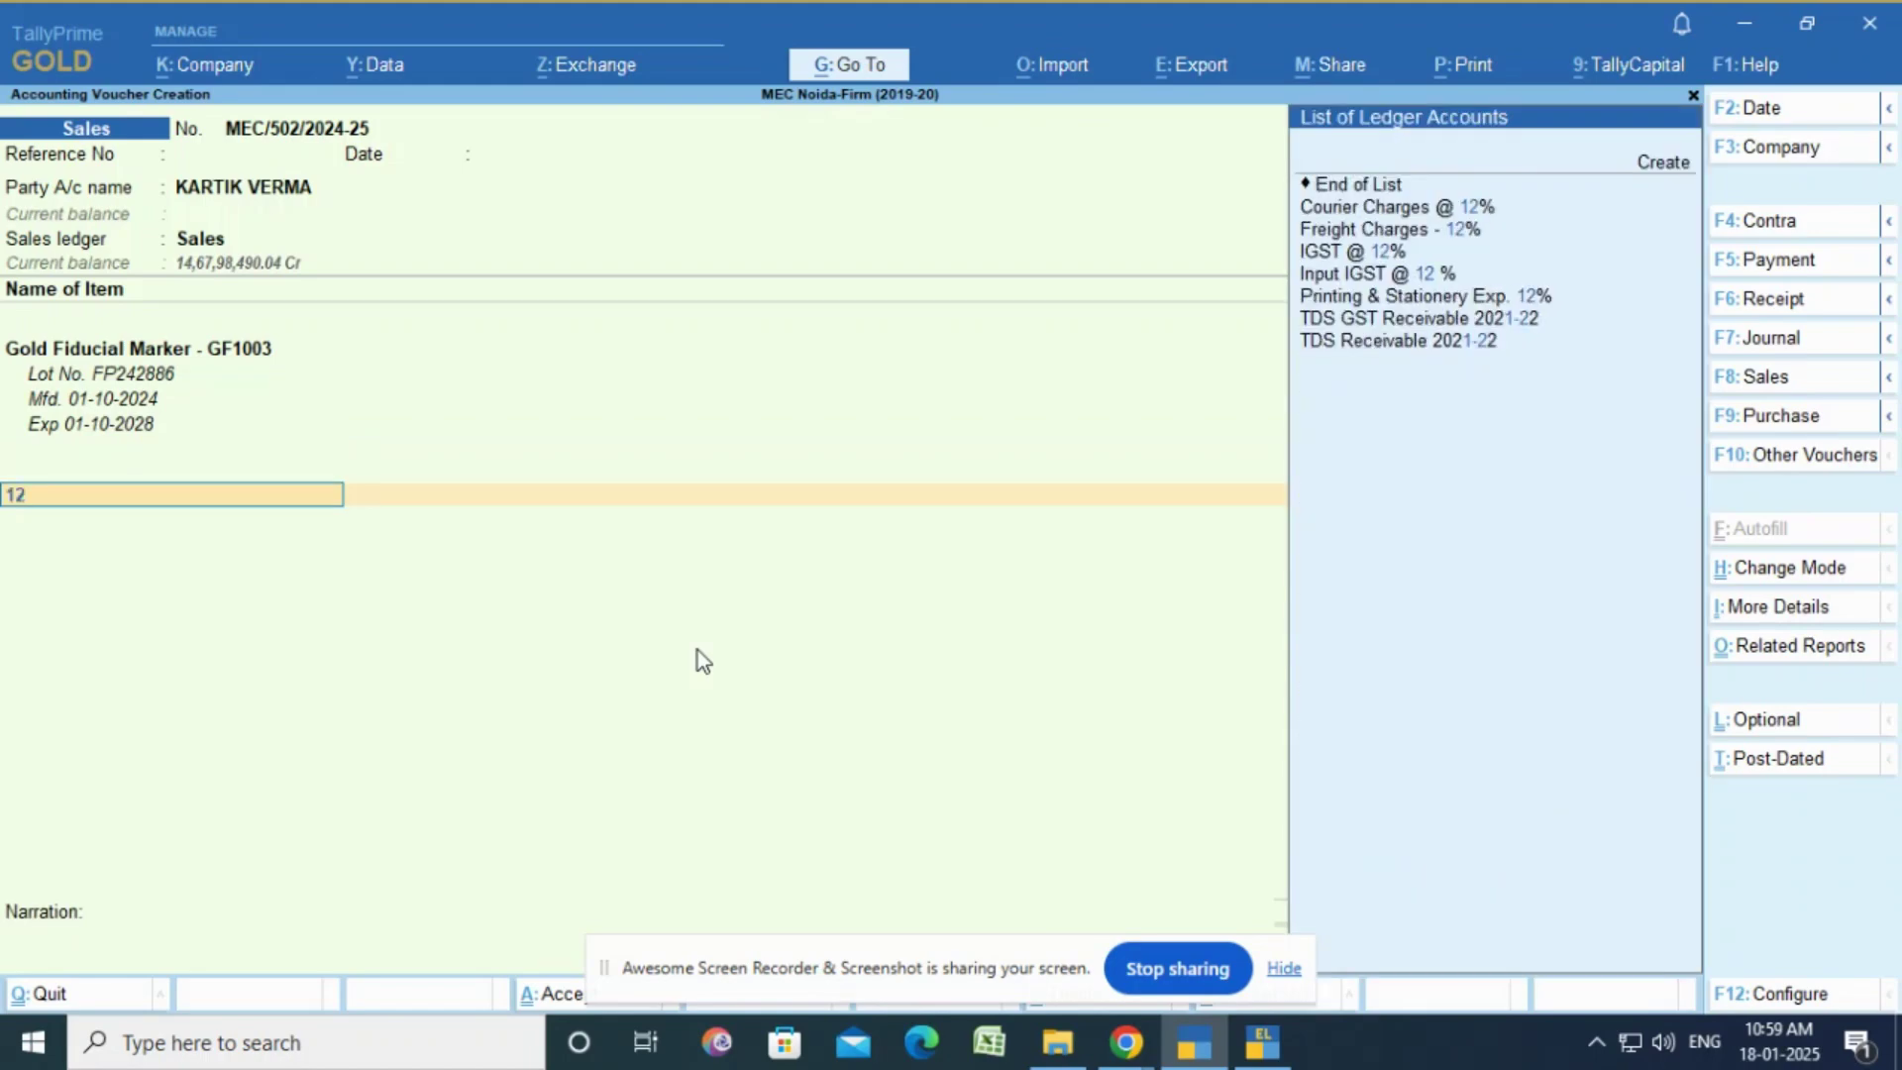
key("BackSpace")
key("BackSpace")
type("6")
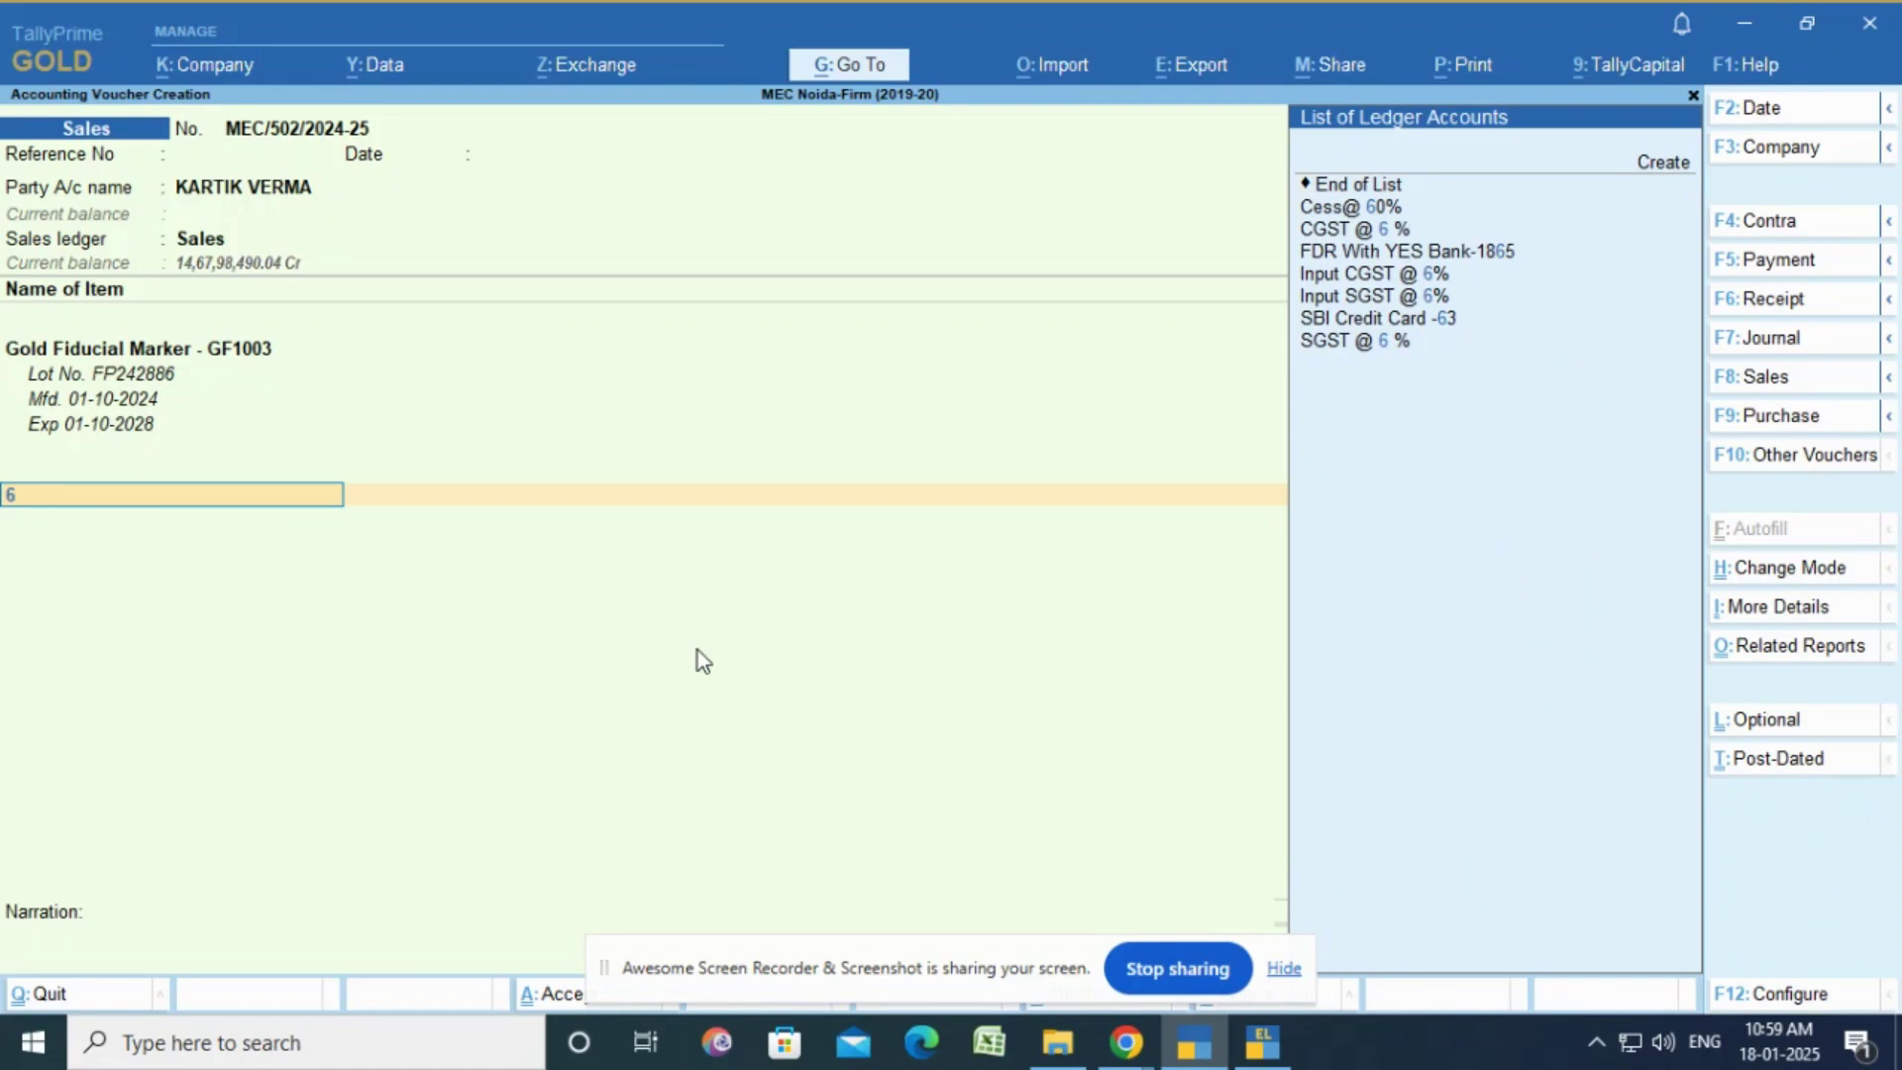
key("Down")
key("Down")
key("Down")
key("Down")
key("Return")
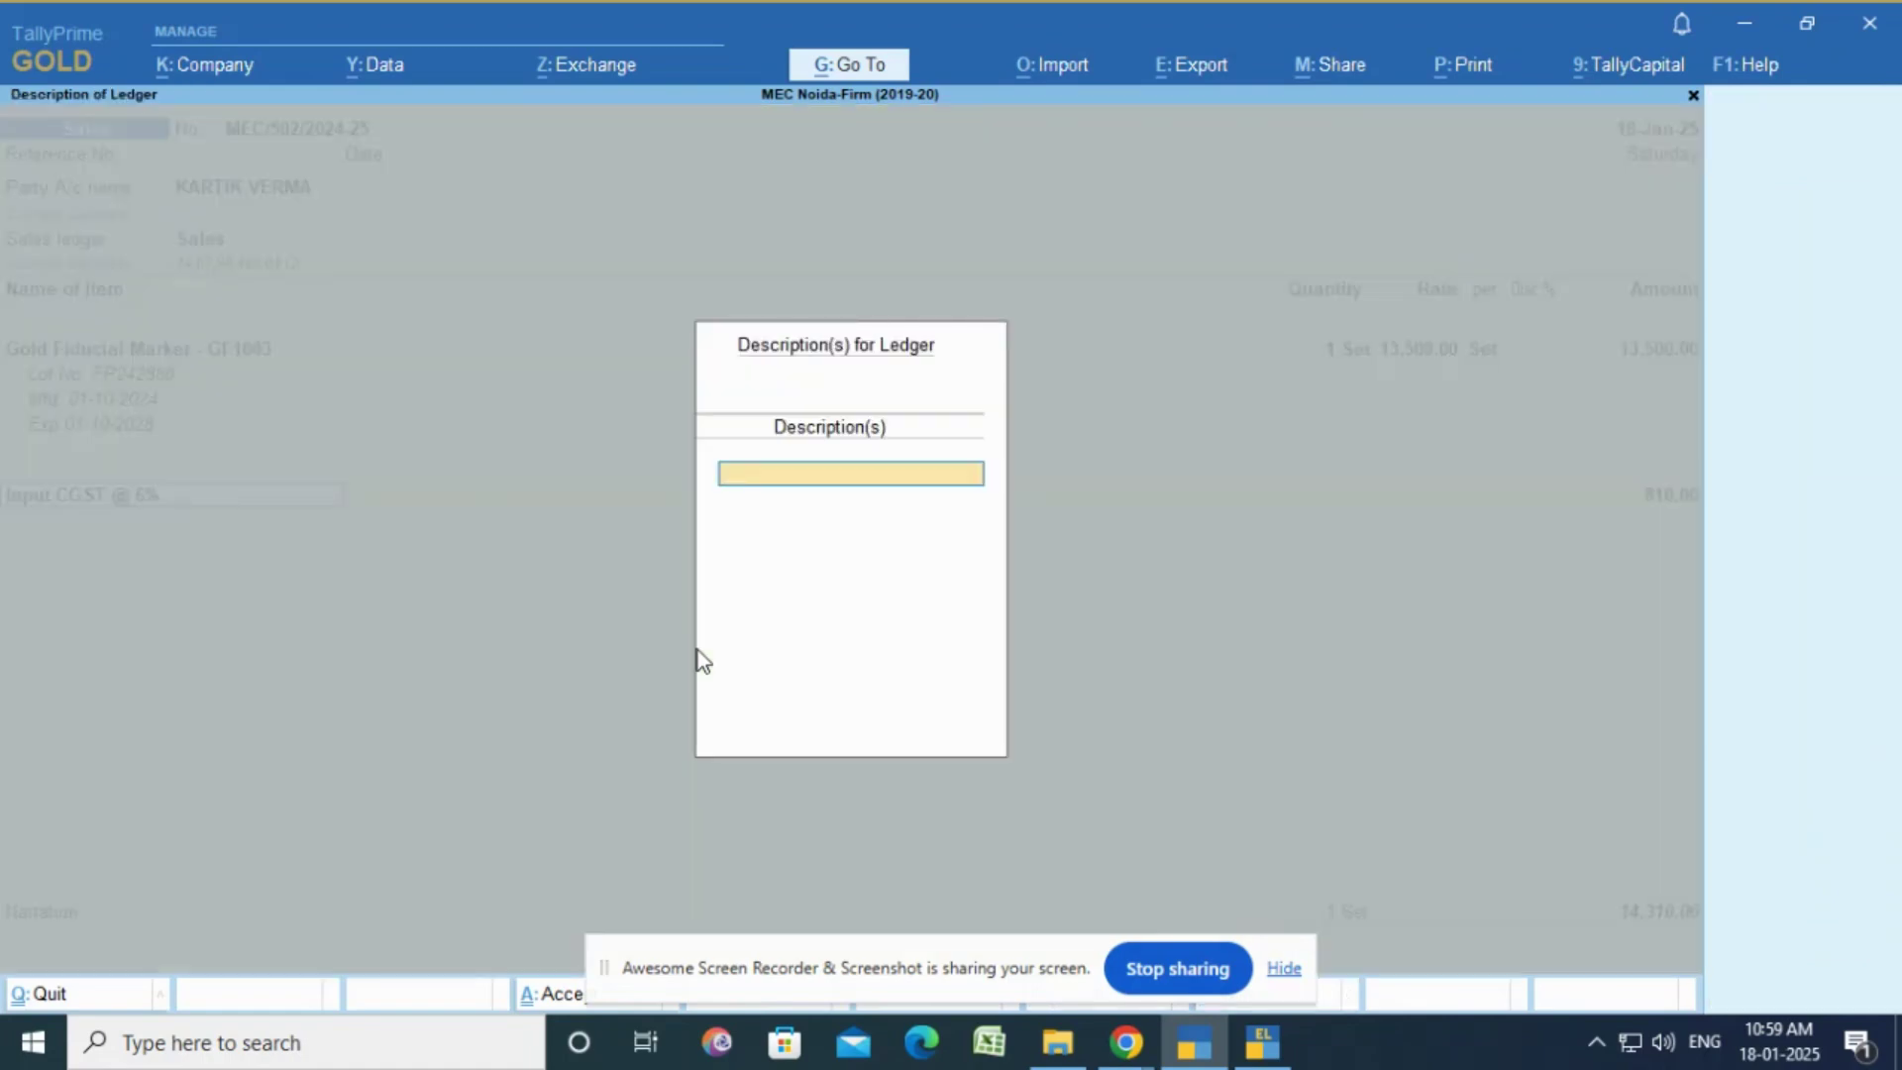
key("Return")
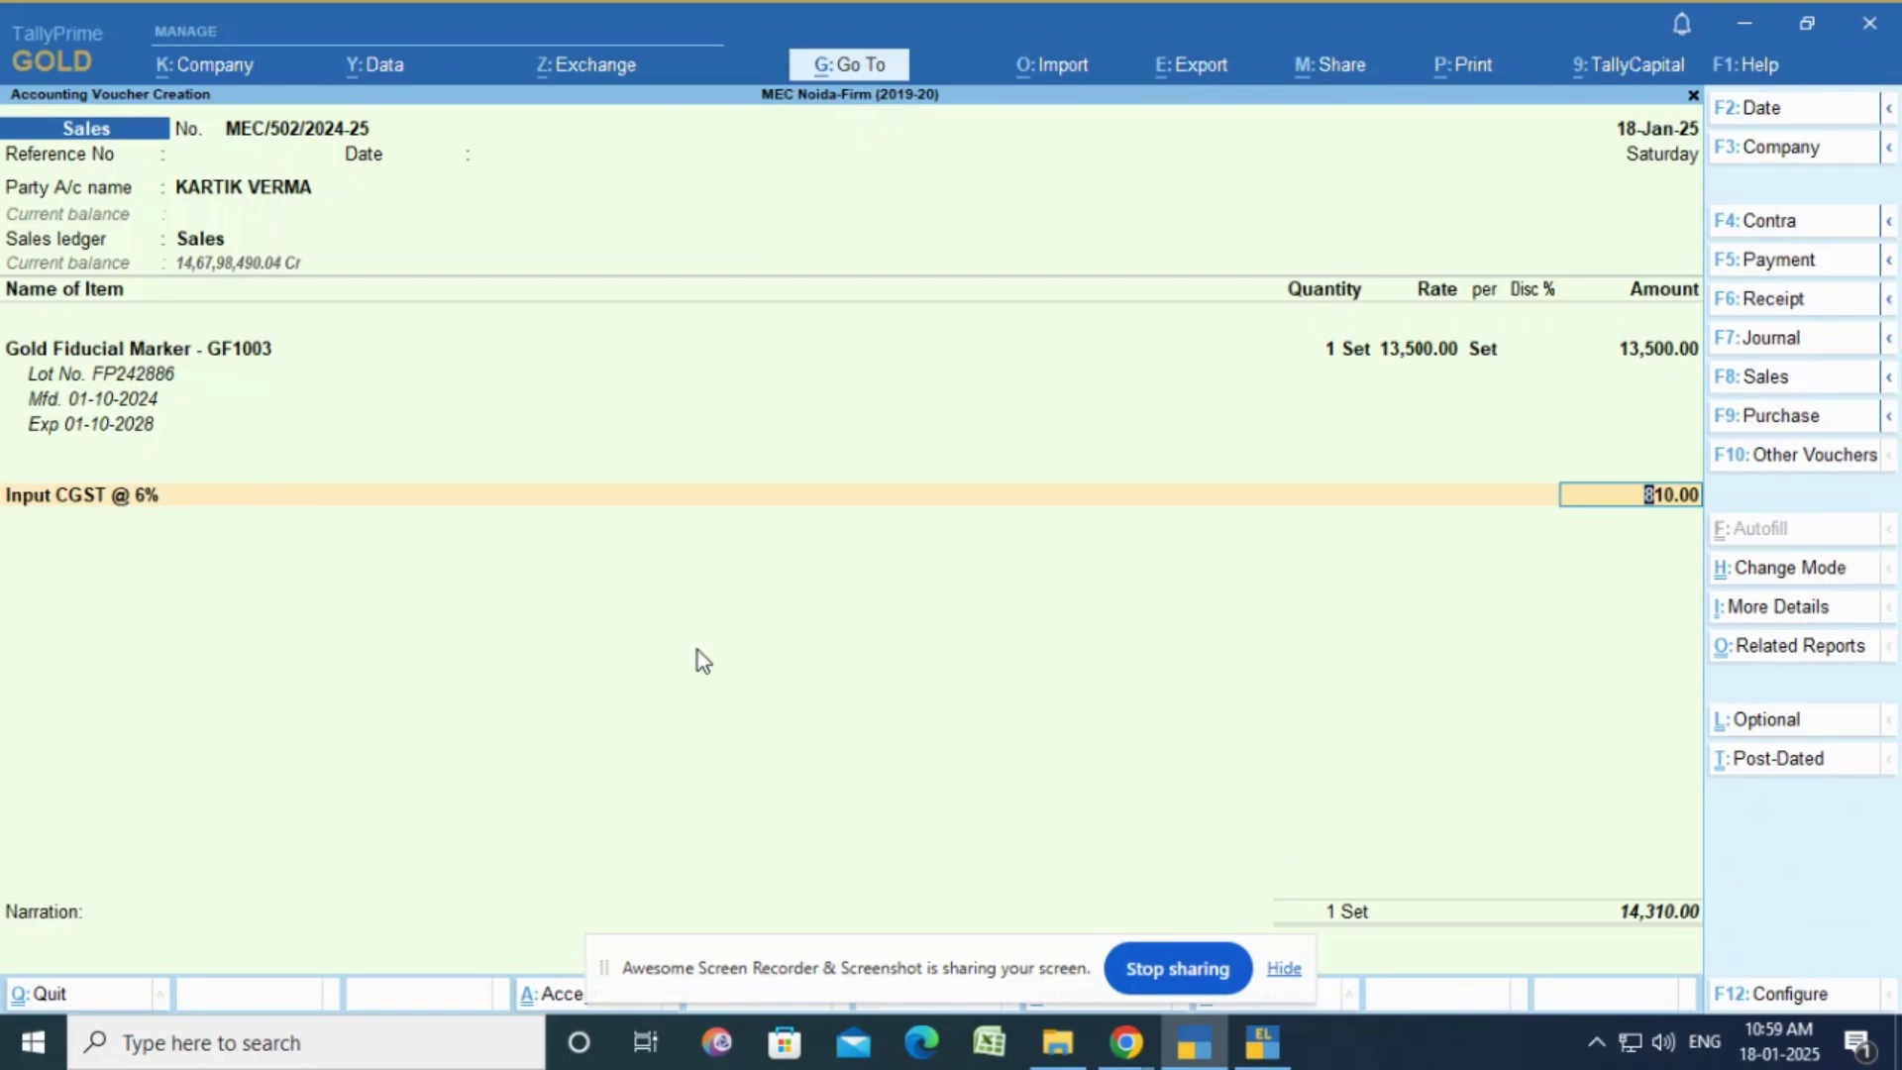
key("Return")
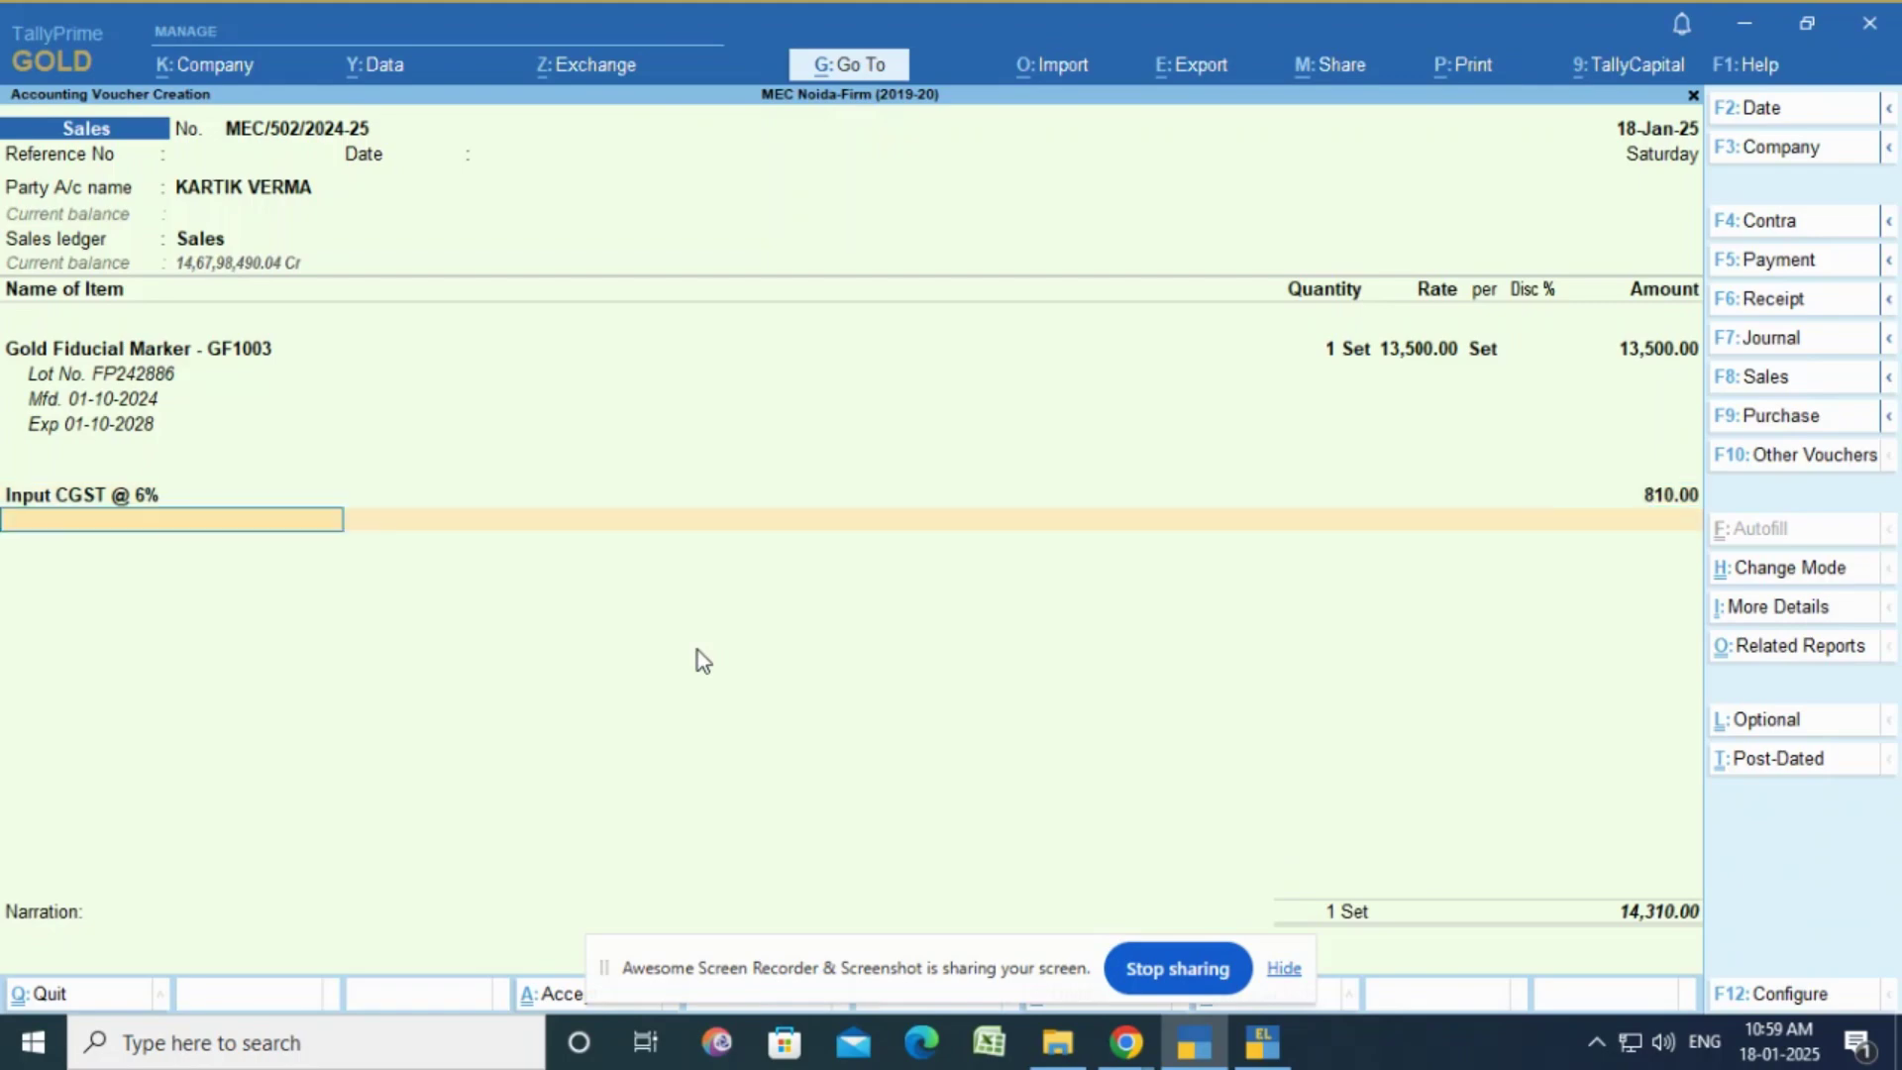
Step: Add Input SGST @ 6% at 810.00, bringing the voucher total to 15,120.00
type("6")
key("Down")
key("Down")
key("Down")
key("Down")
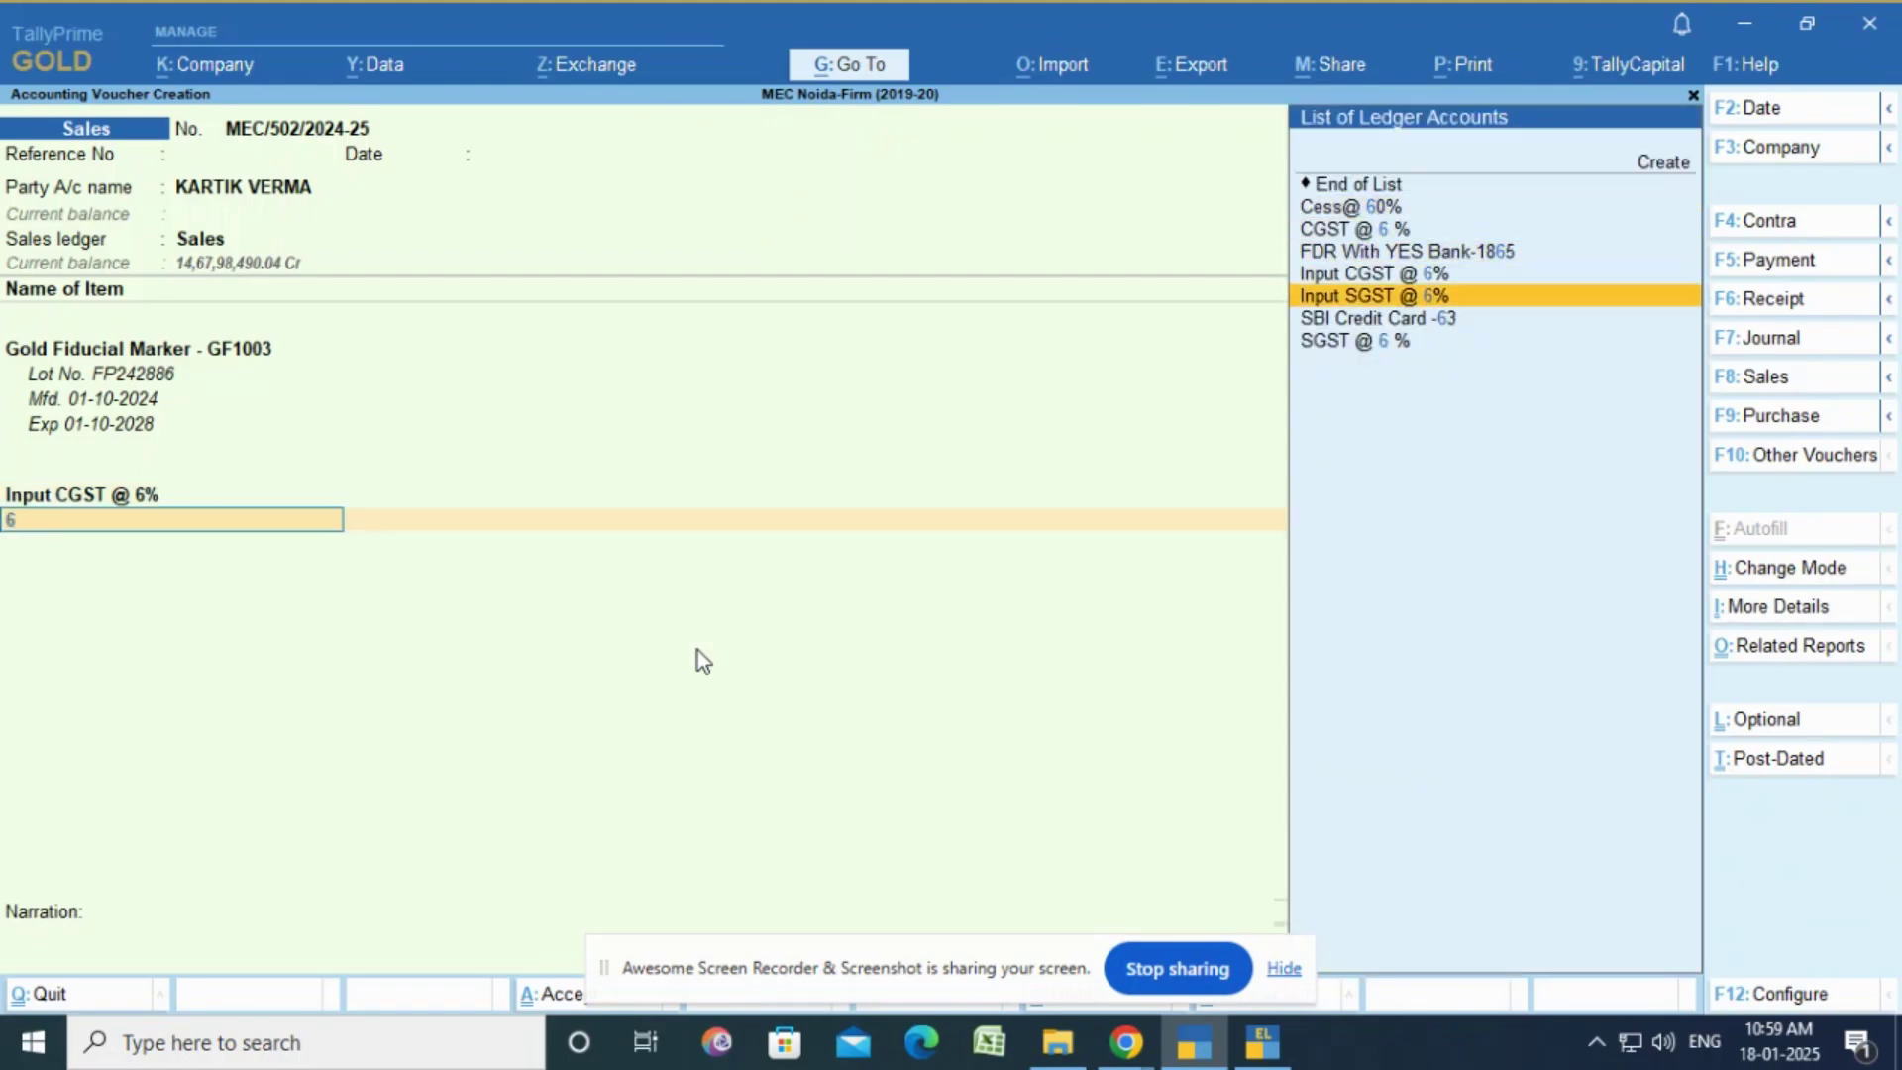
key("Return")
key("Return")
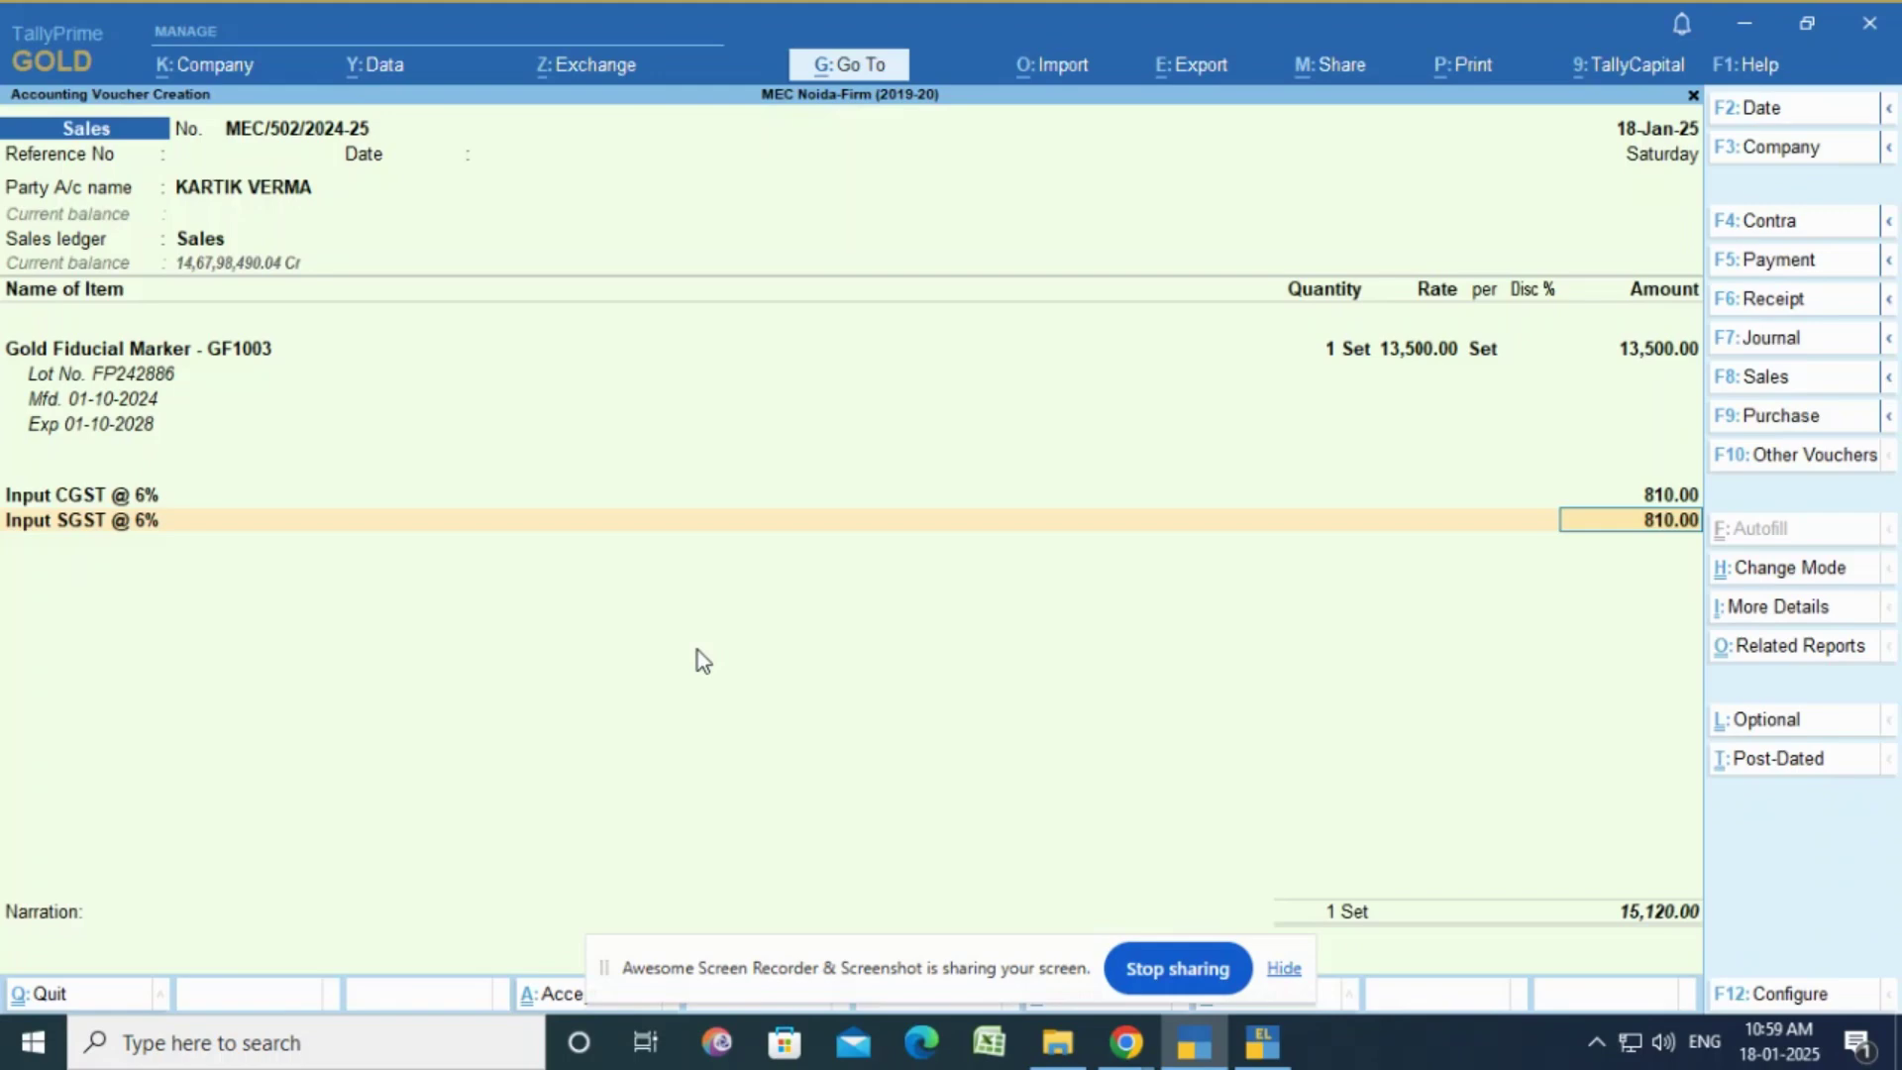
key("Return")
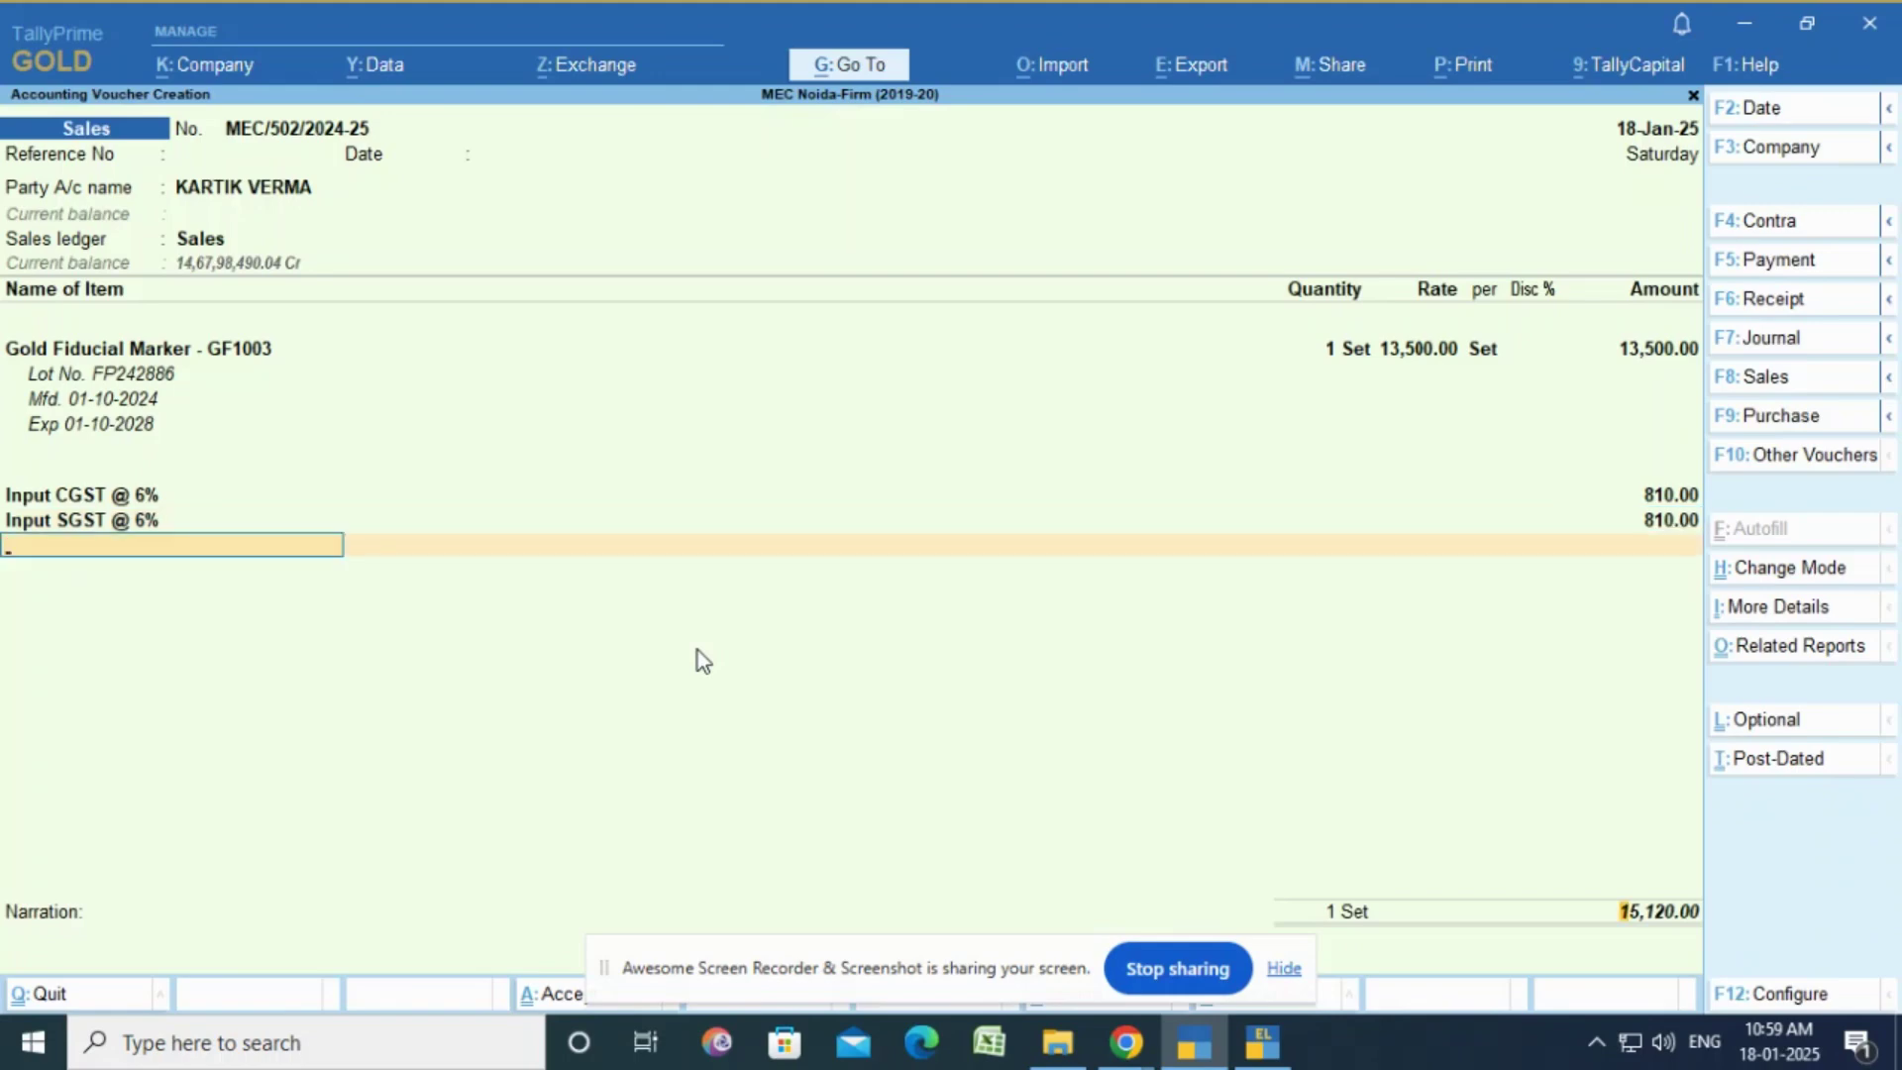
key("Return")
key("Return")
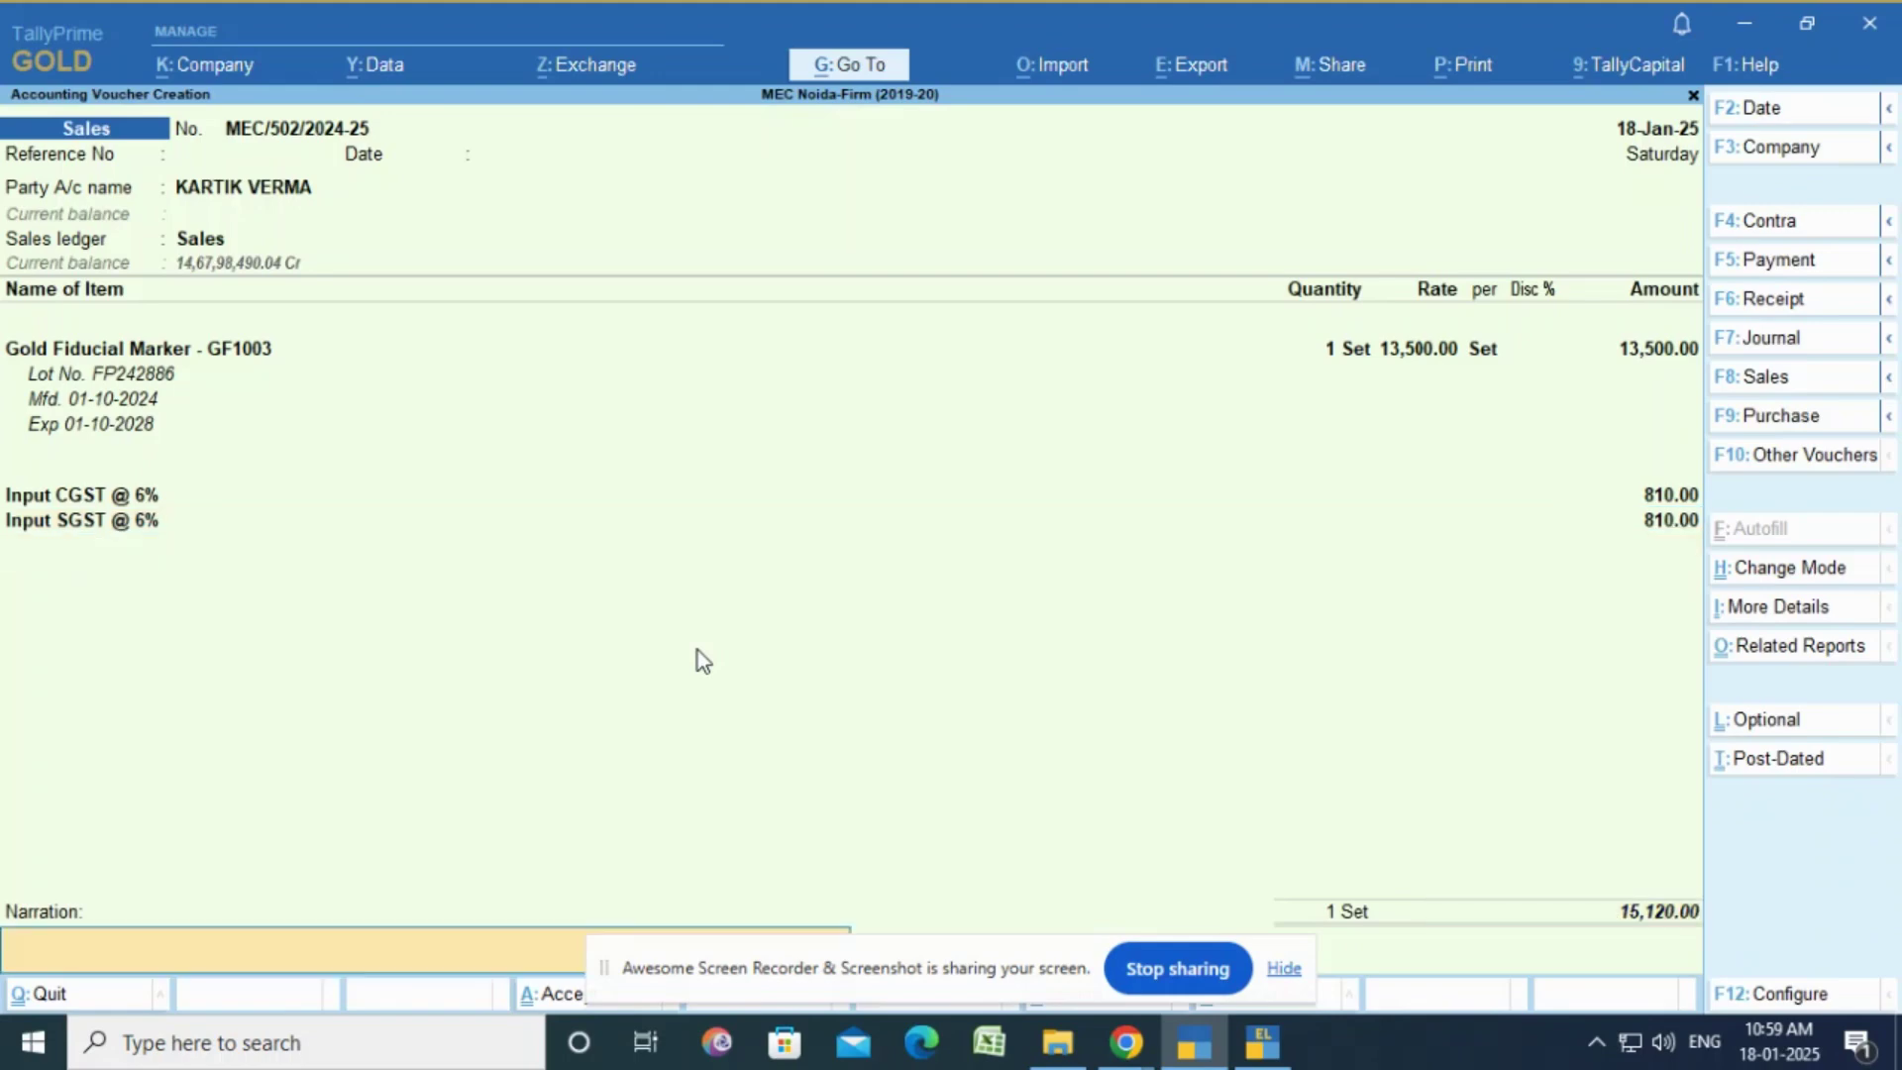
Step: Enter narration 'Being invoice no. MEC/502/2024-25 Dated 18.01.2025' naming the customer, and save the voucher
type("Being invoice no. MEC/502")
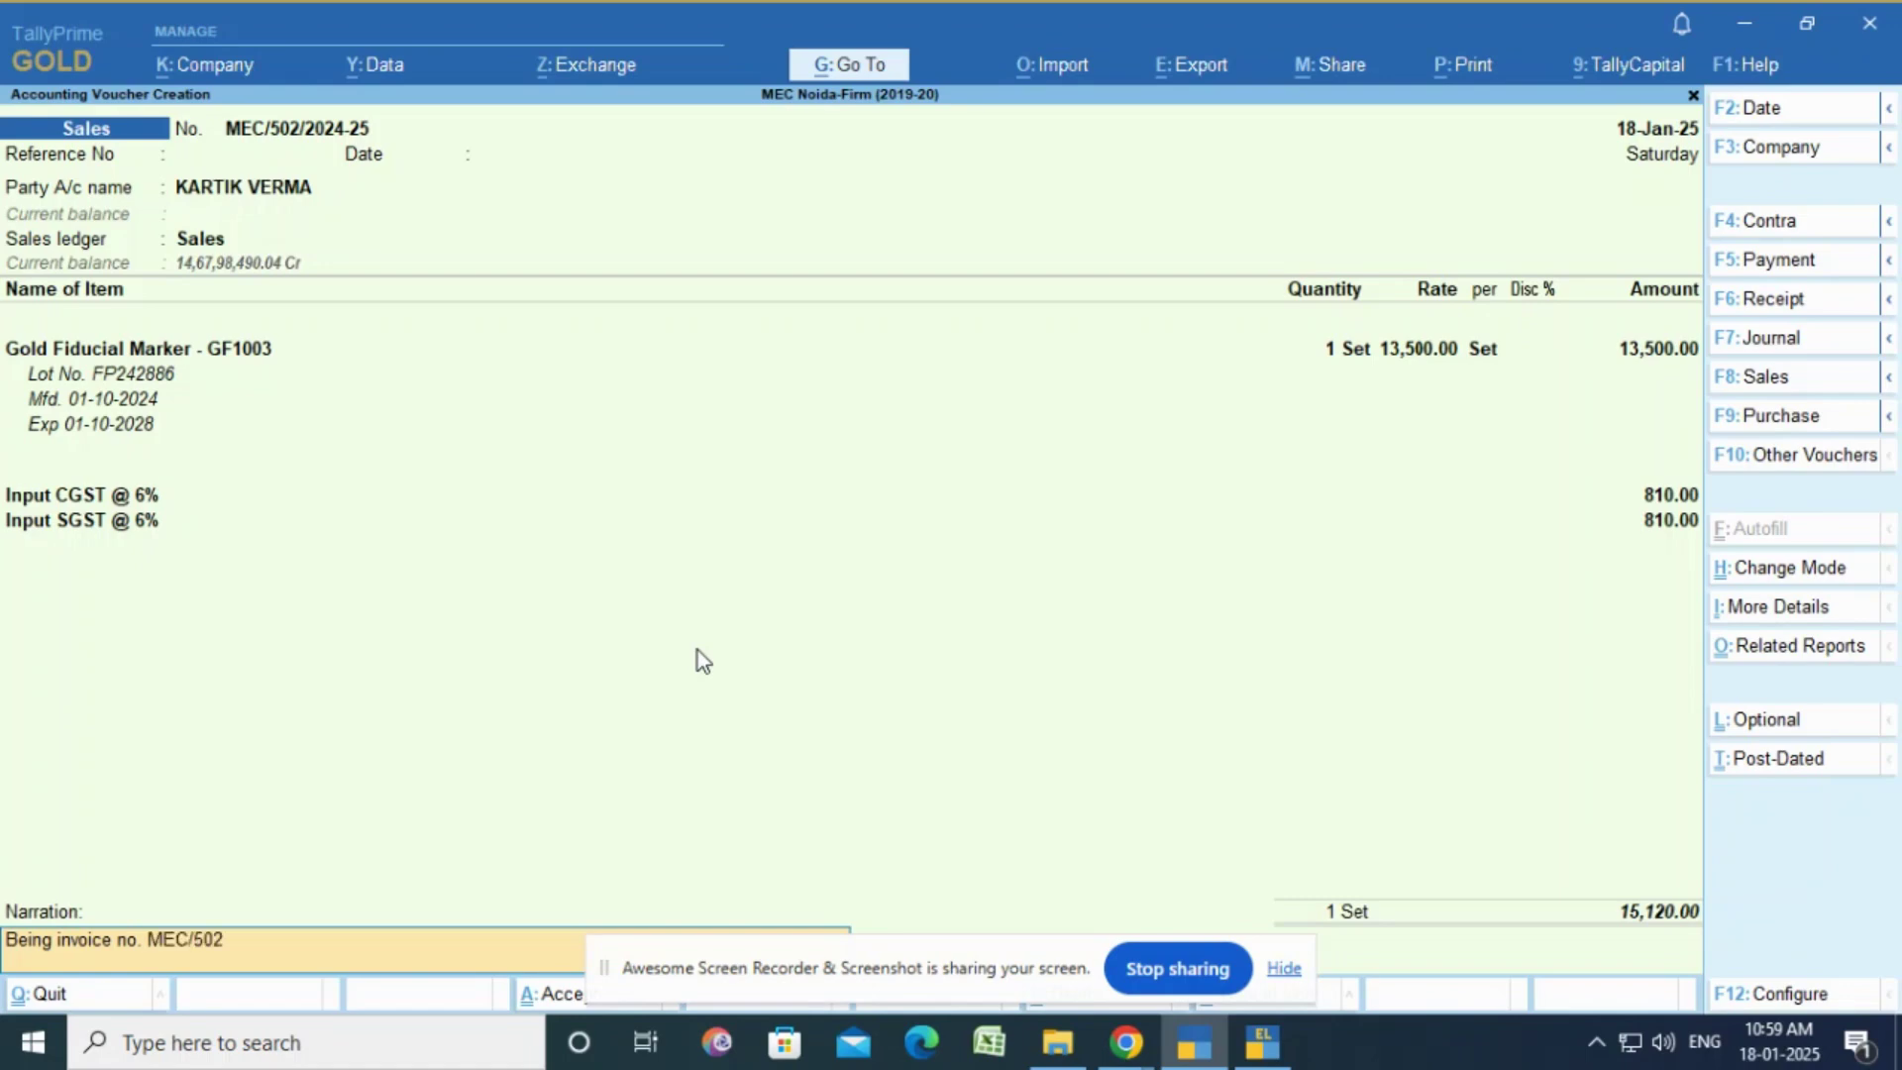
type("/2024-25 Dated 18.")
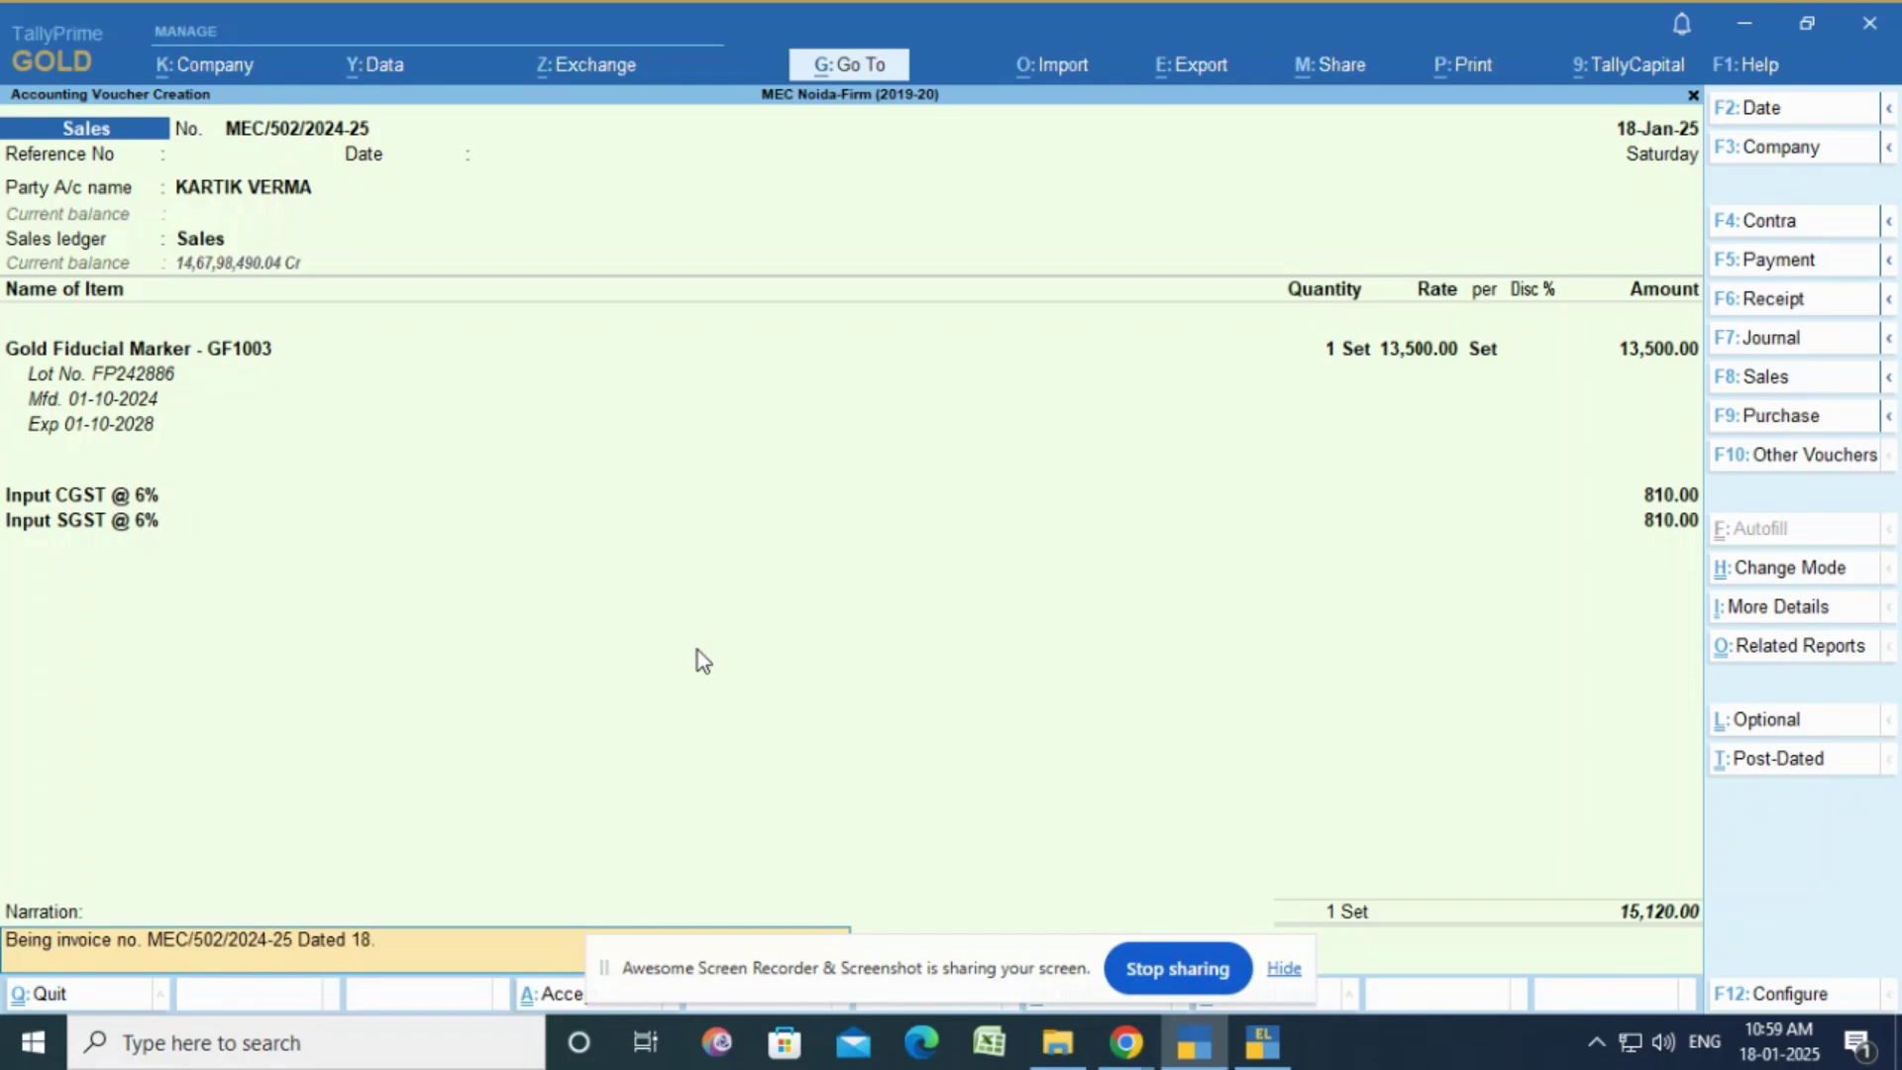
type("01.2025, on the name")
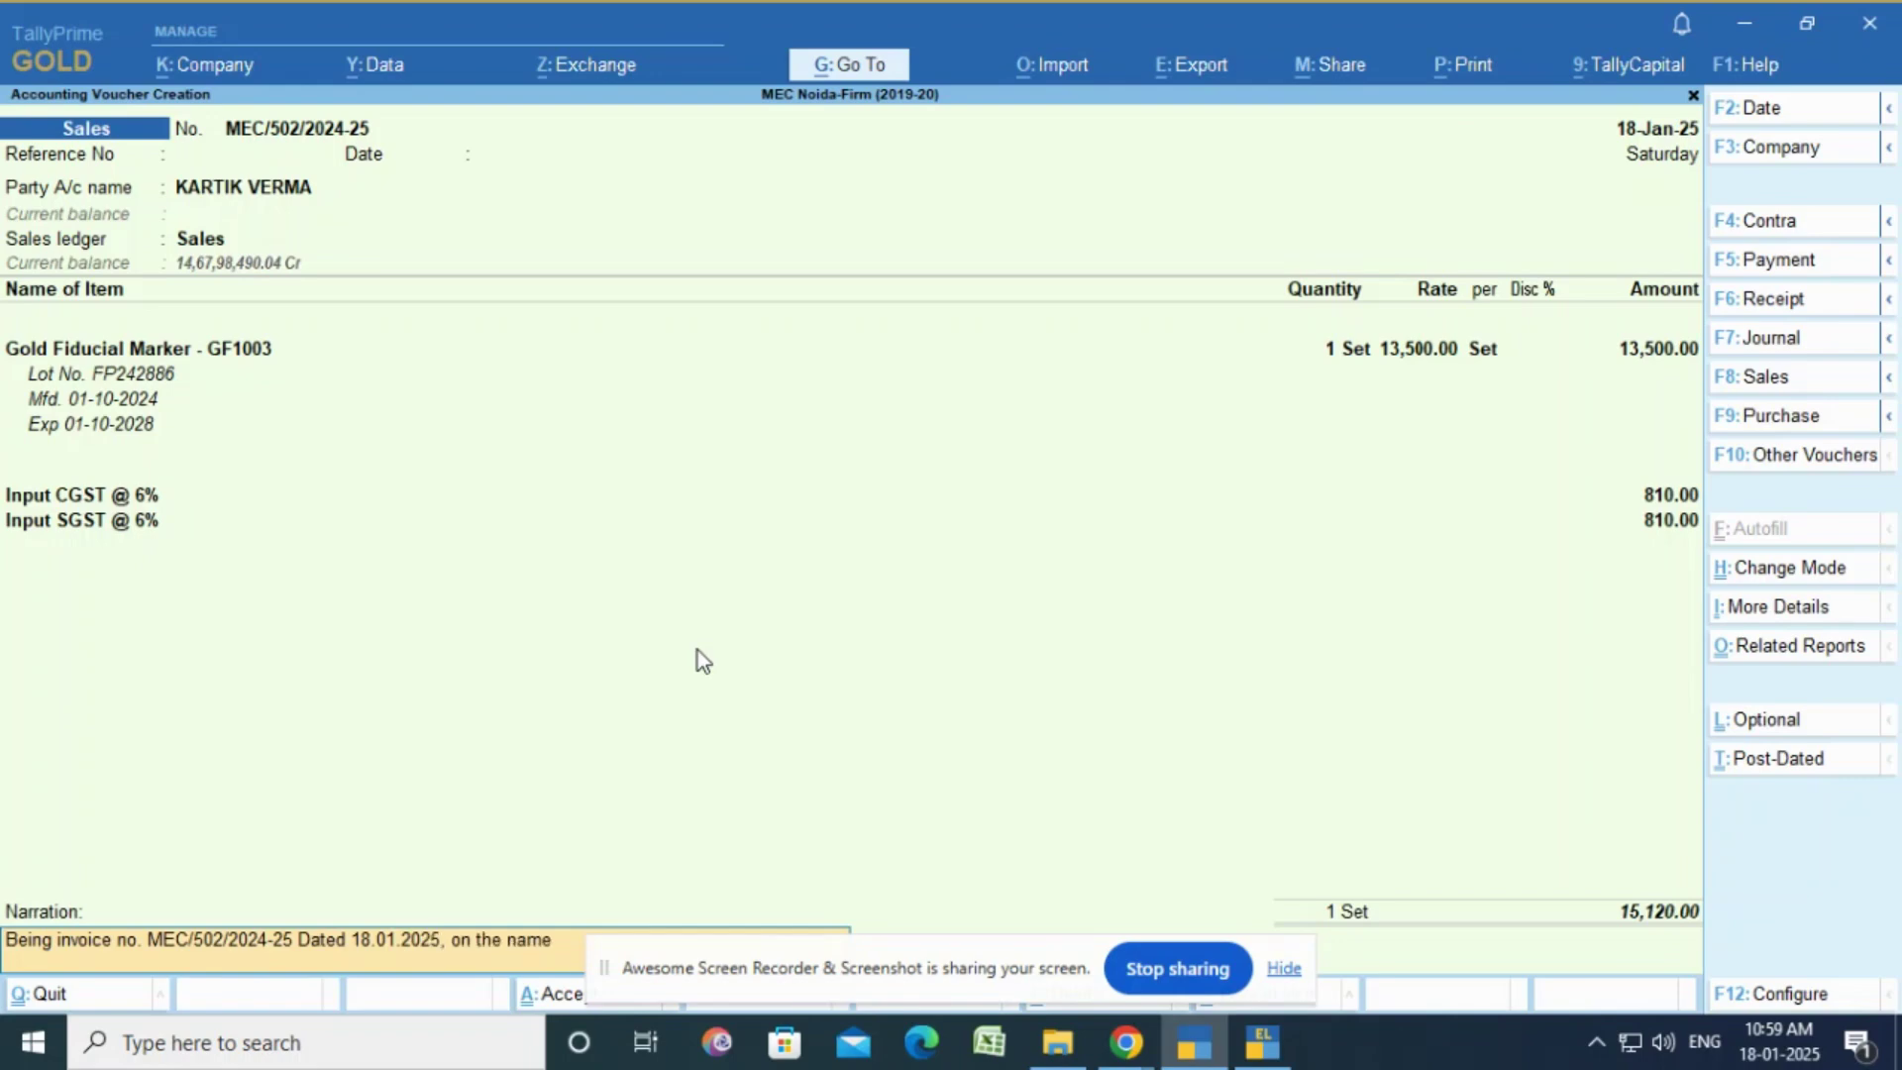
type(" of k")
key("Return")
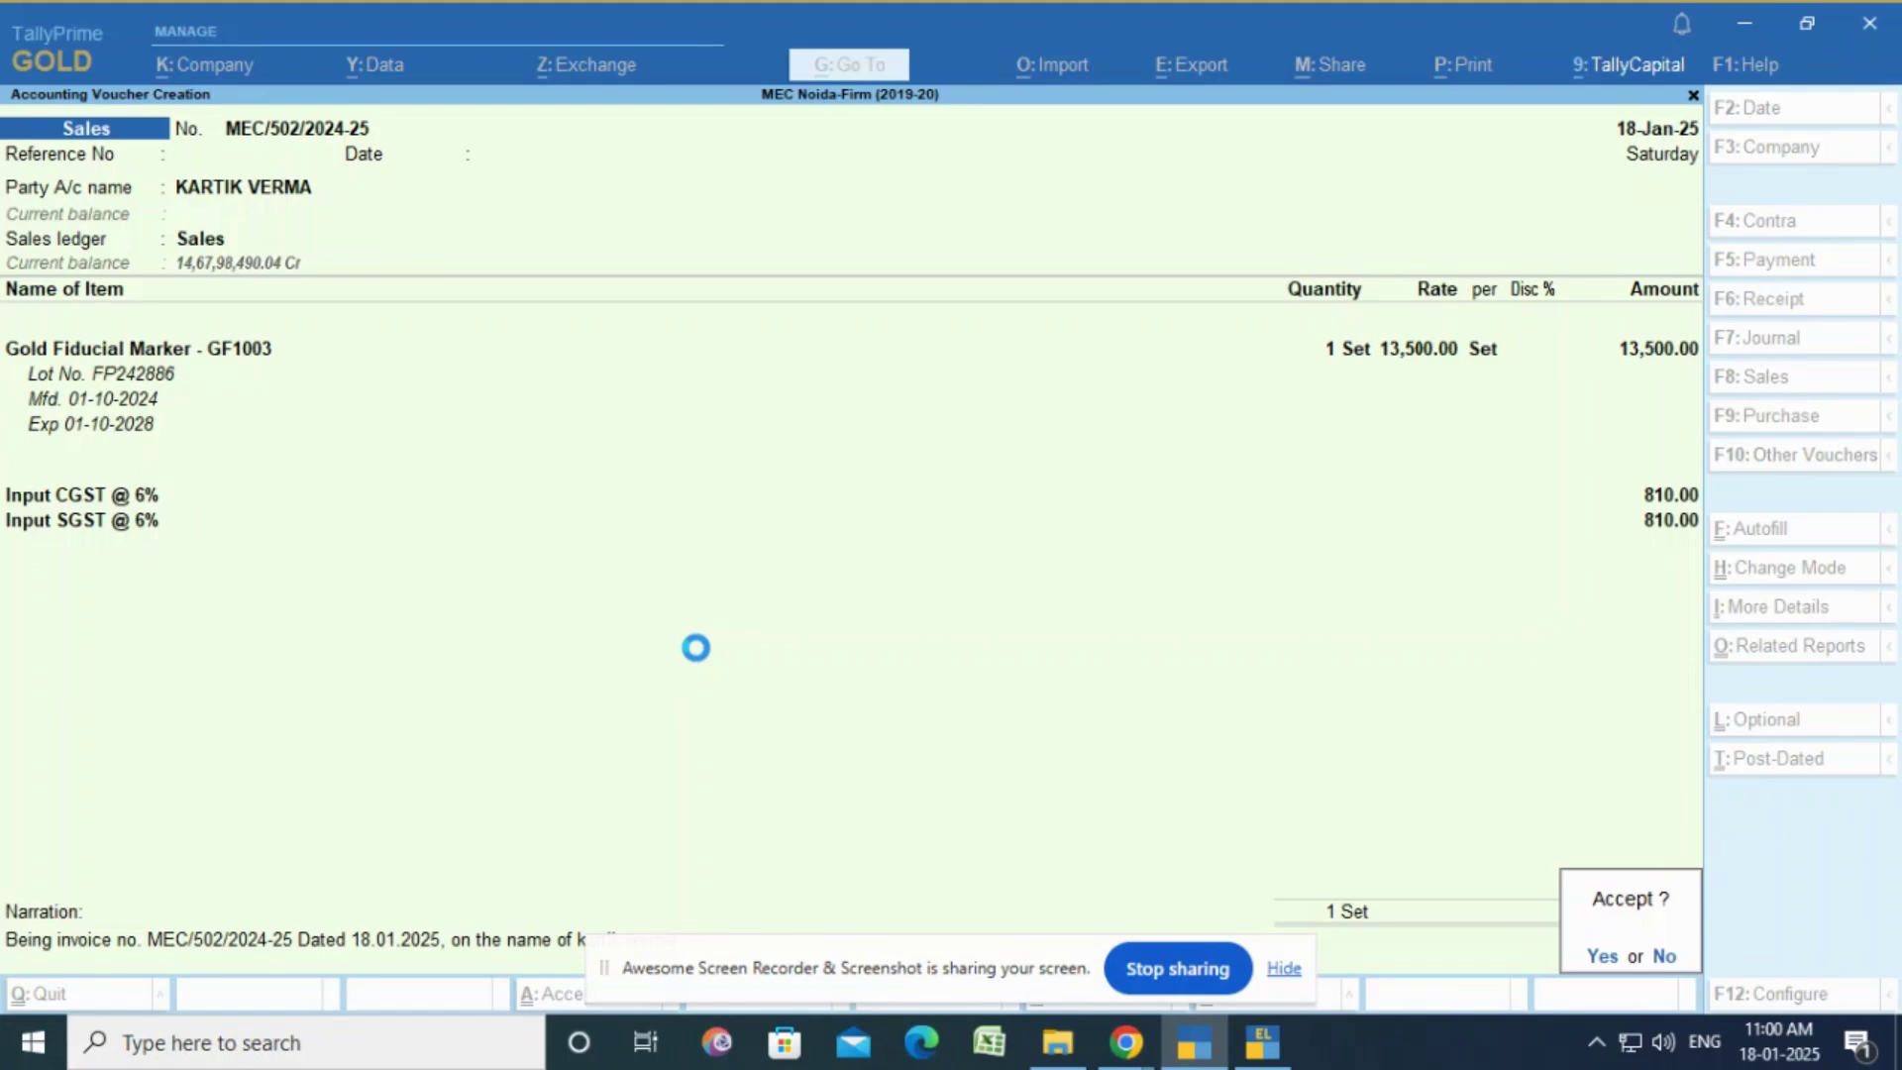
key("y")
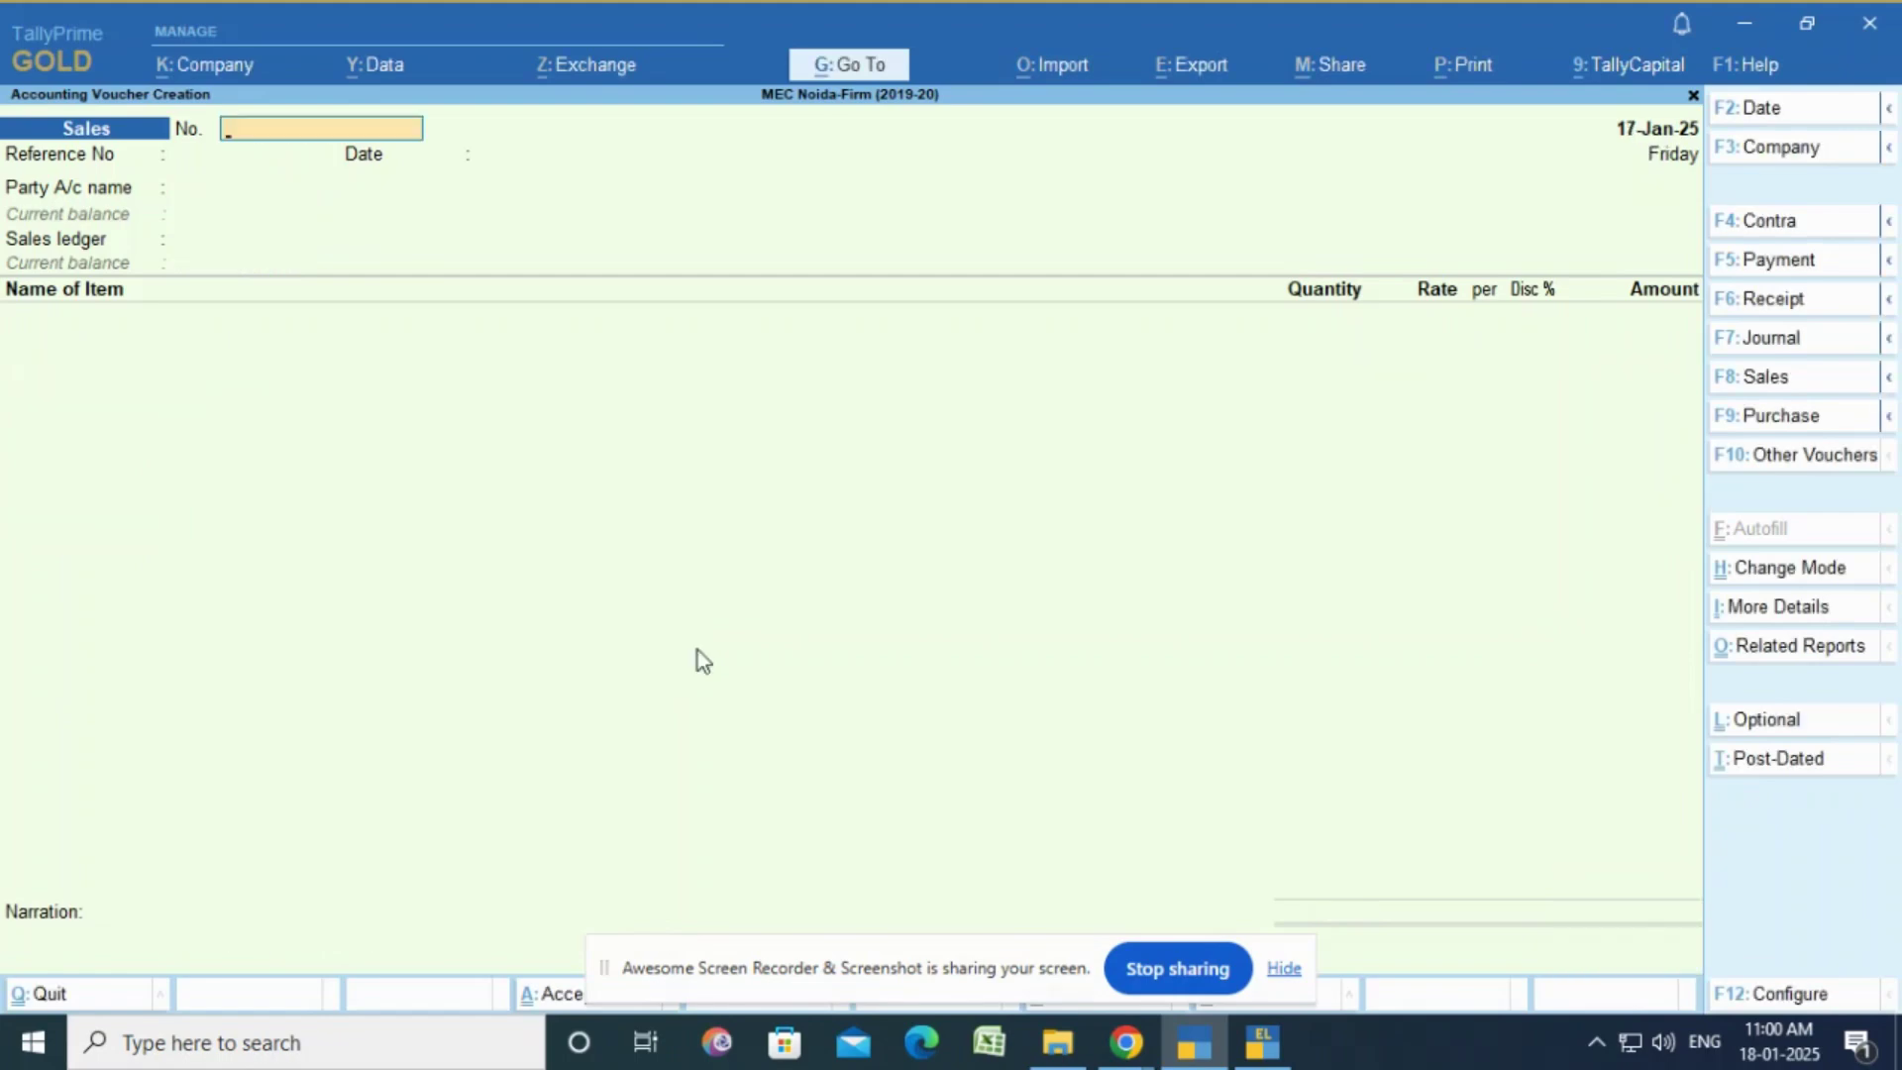
key("Escape")
Step: Leave the voucher entry screen and open the Day Book from Gateway of Tally
key("y")
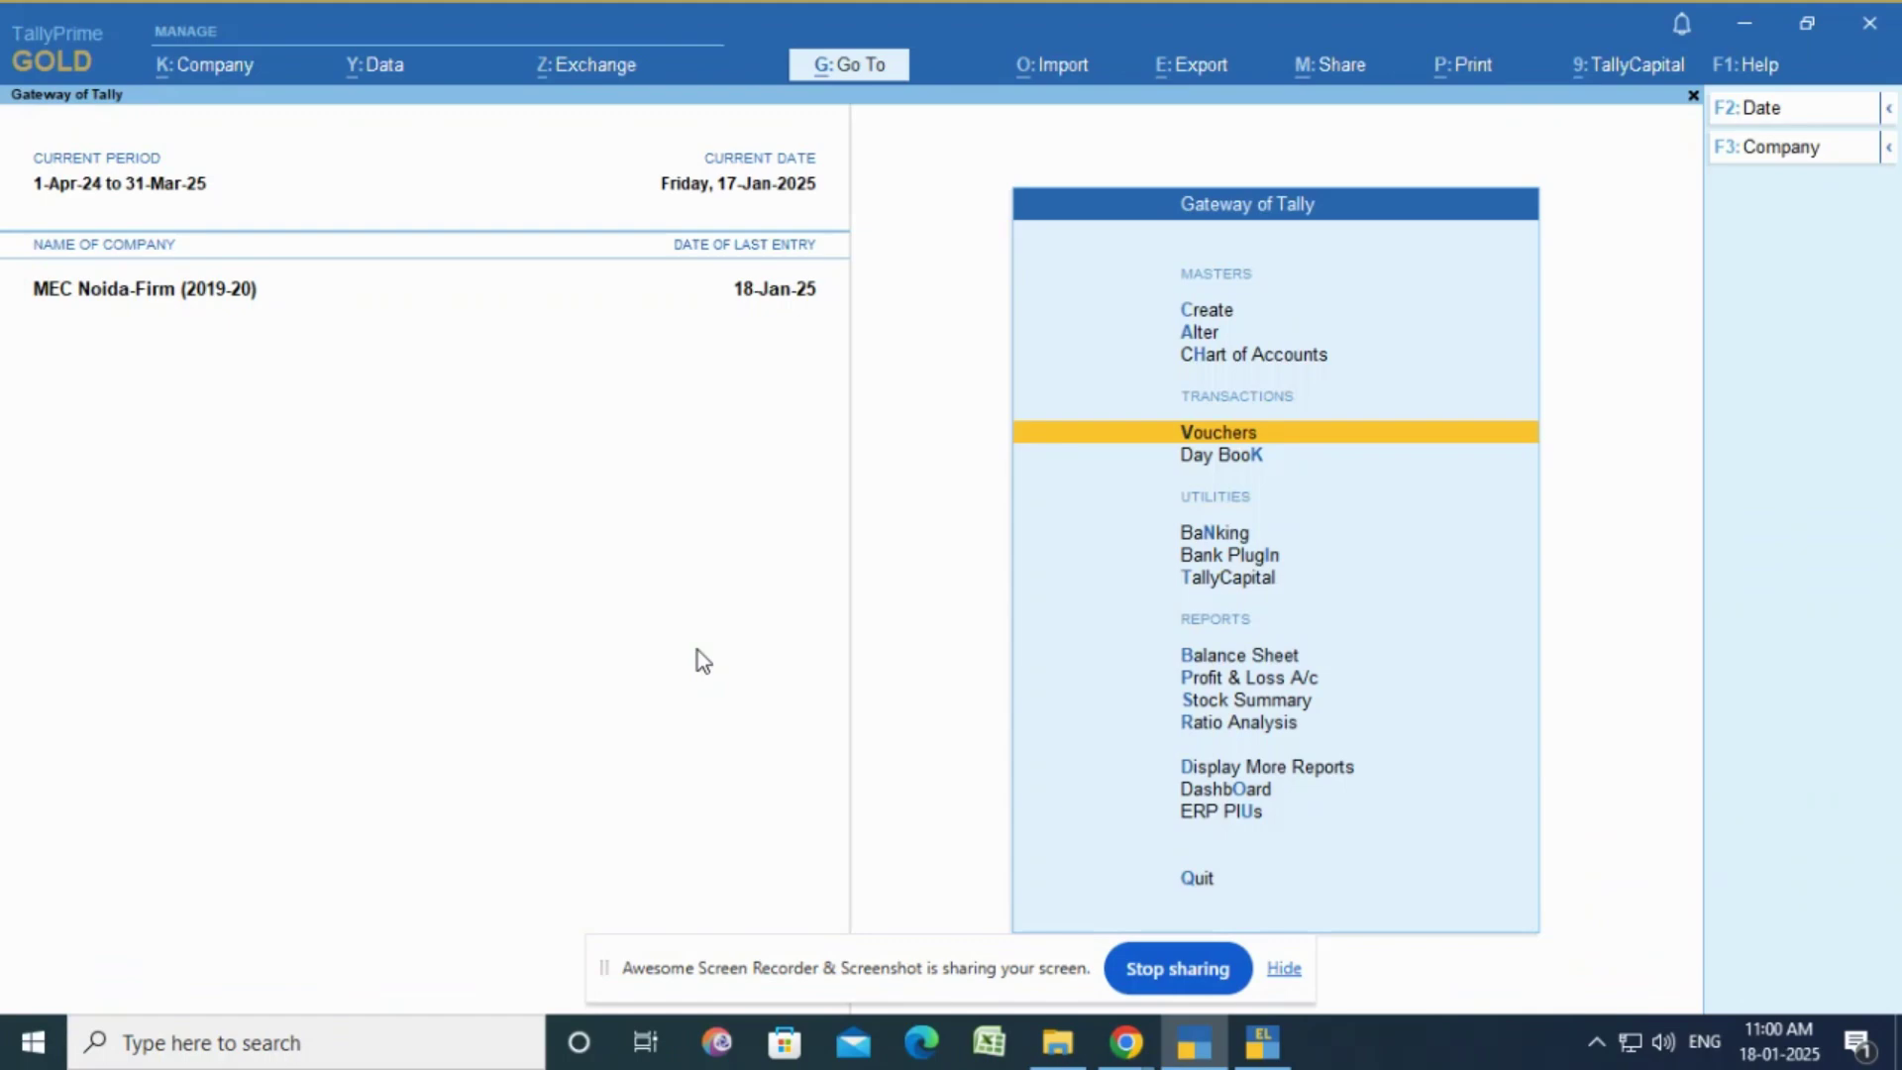
key("Escape")
key("n")
key("Down")
key("Down")
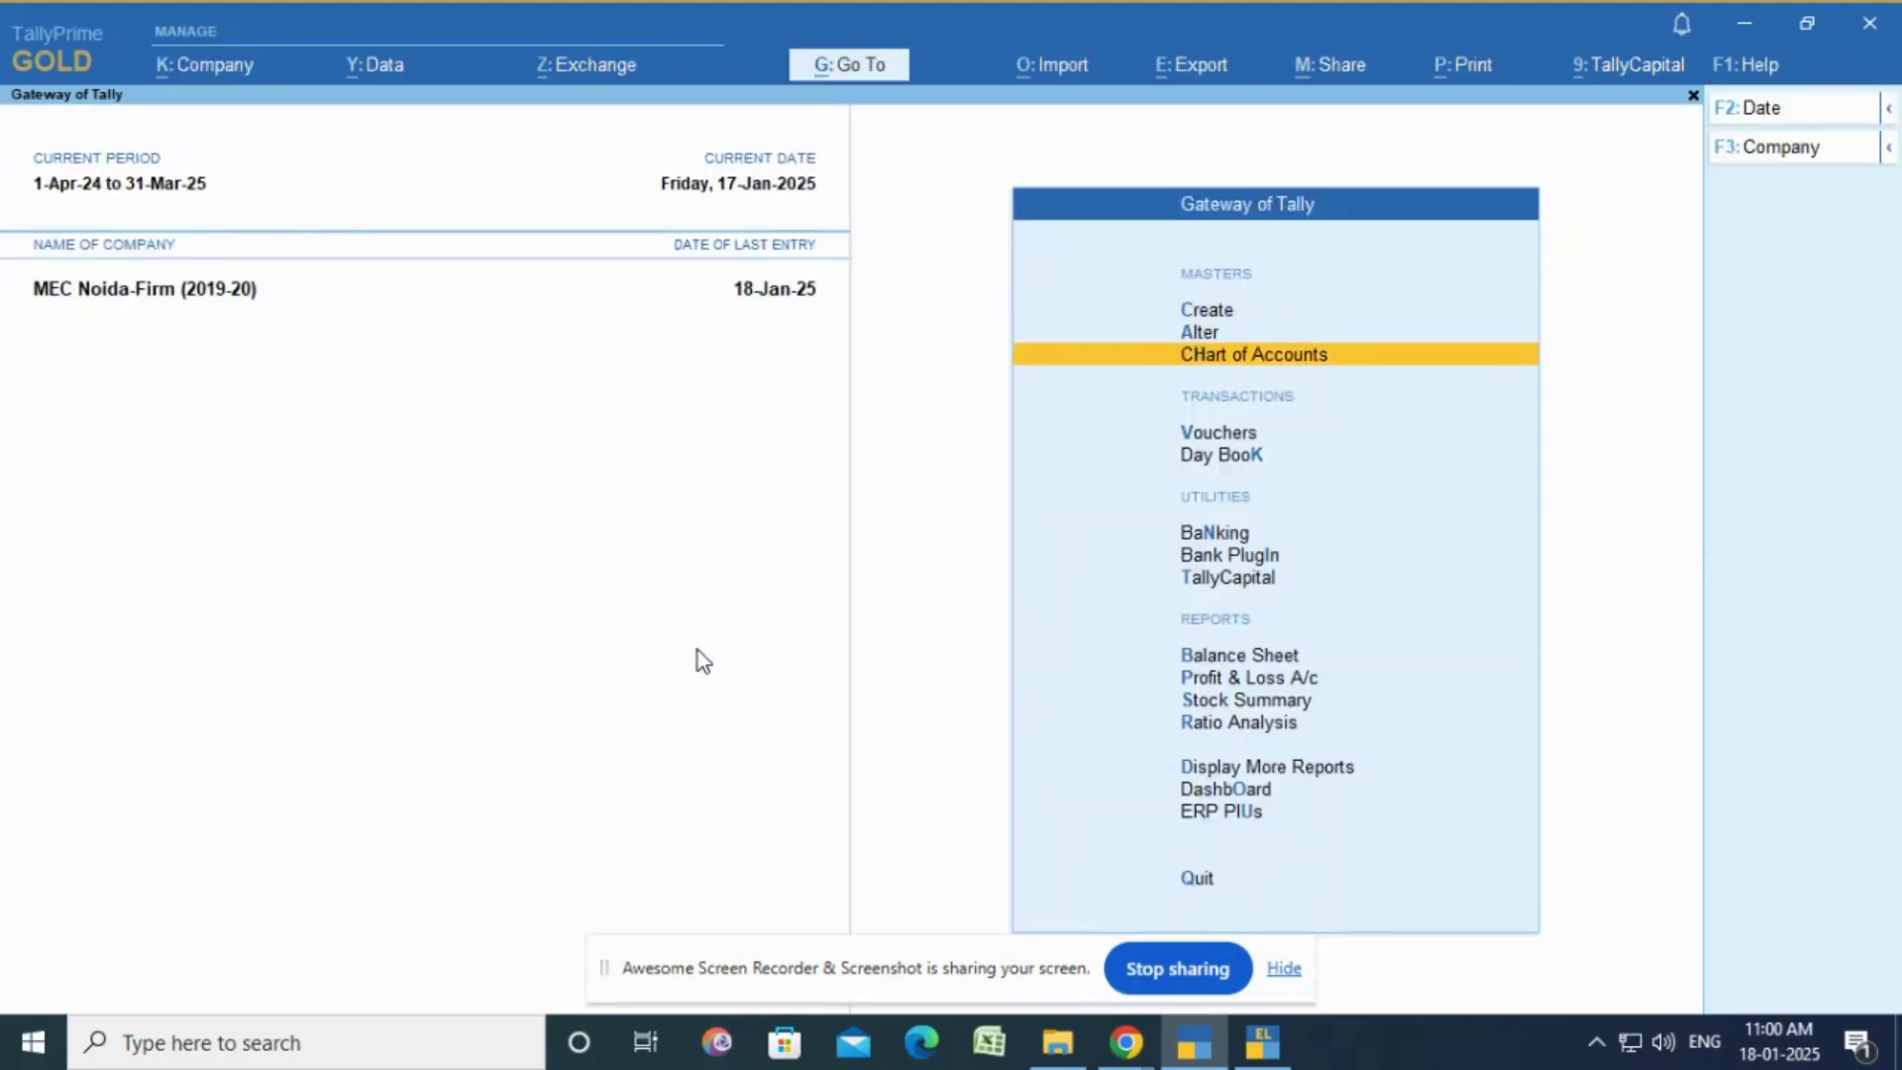
key("Down")
key("Down")
key("Return")
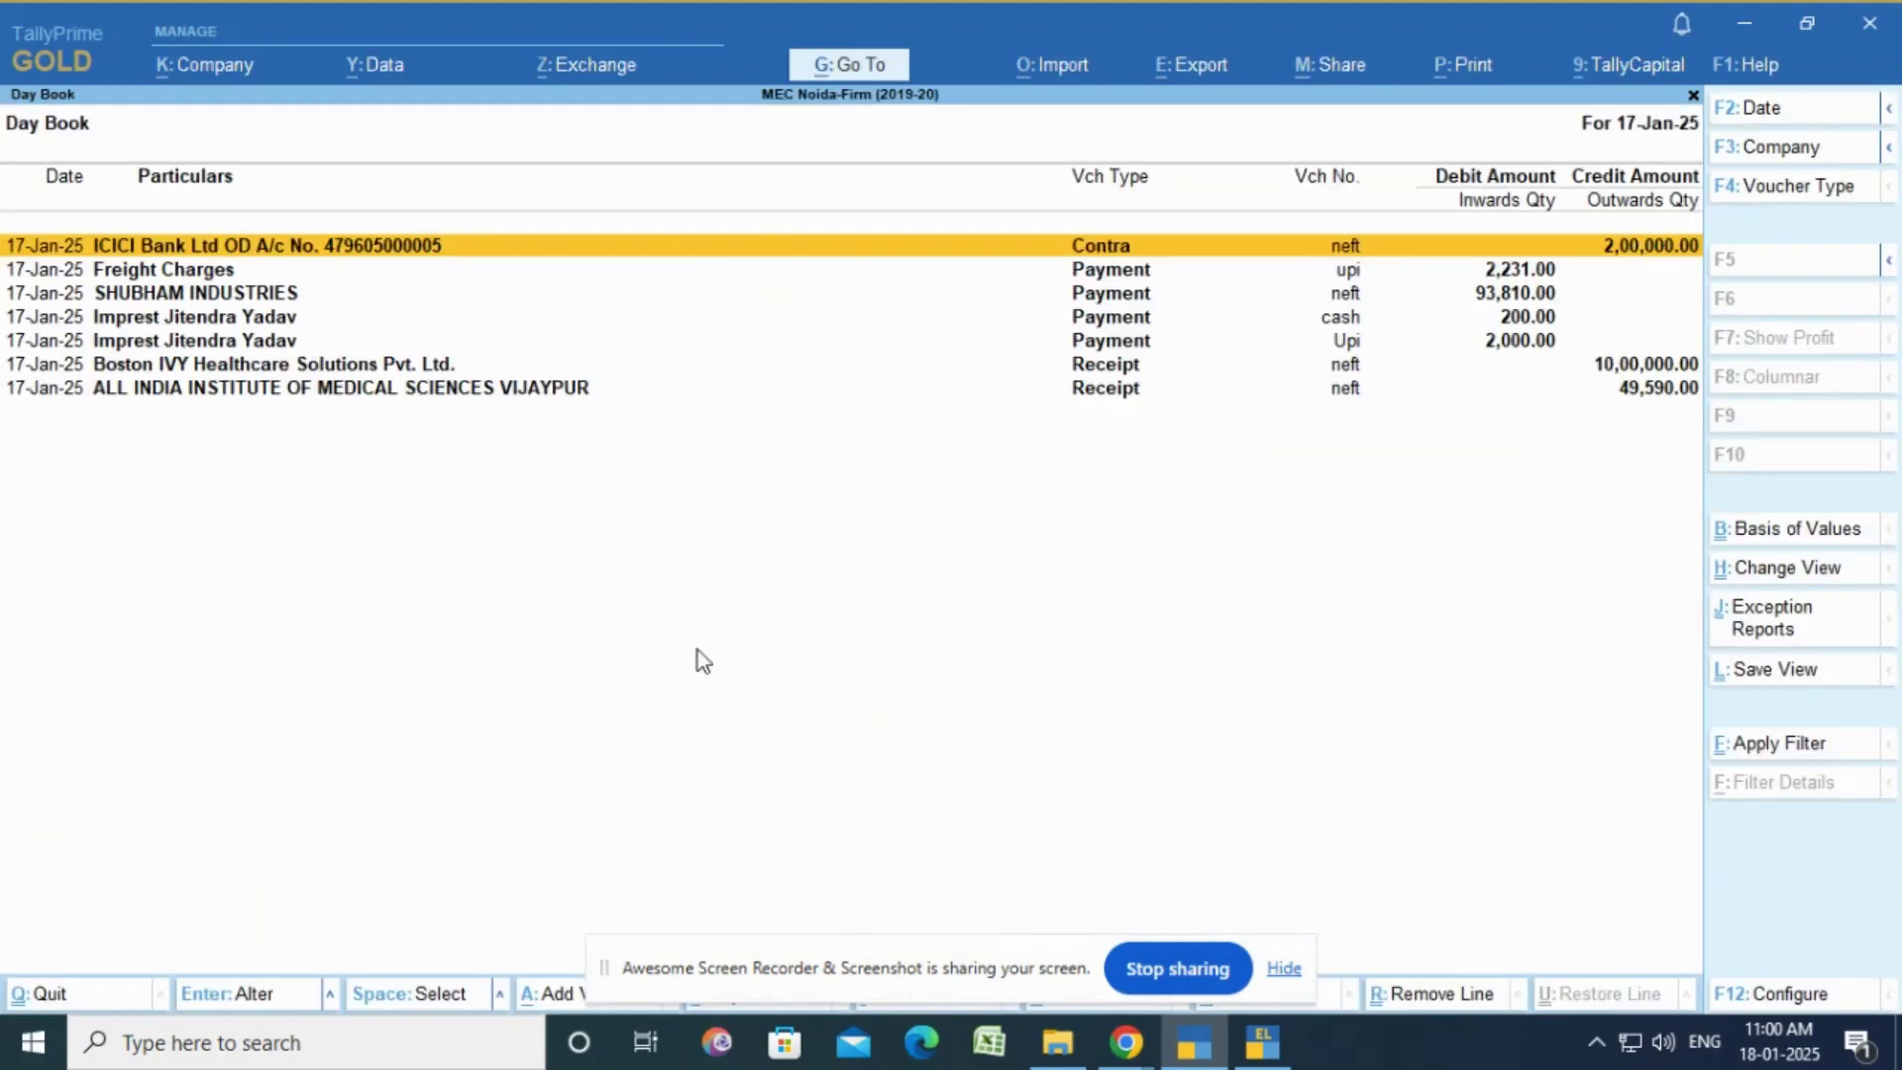
Step: Set the Day Book date to 18.01.2025, then expand and collapse the sales entry's details
key("F2")
type("18")
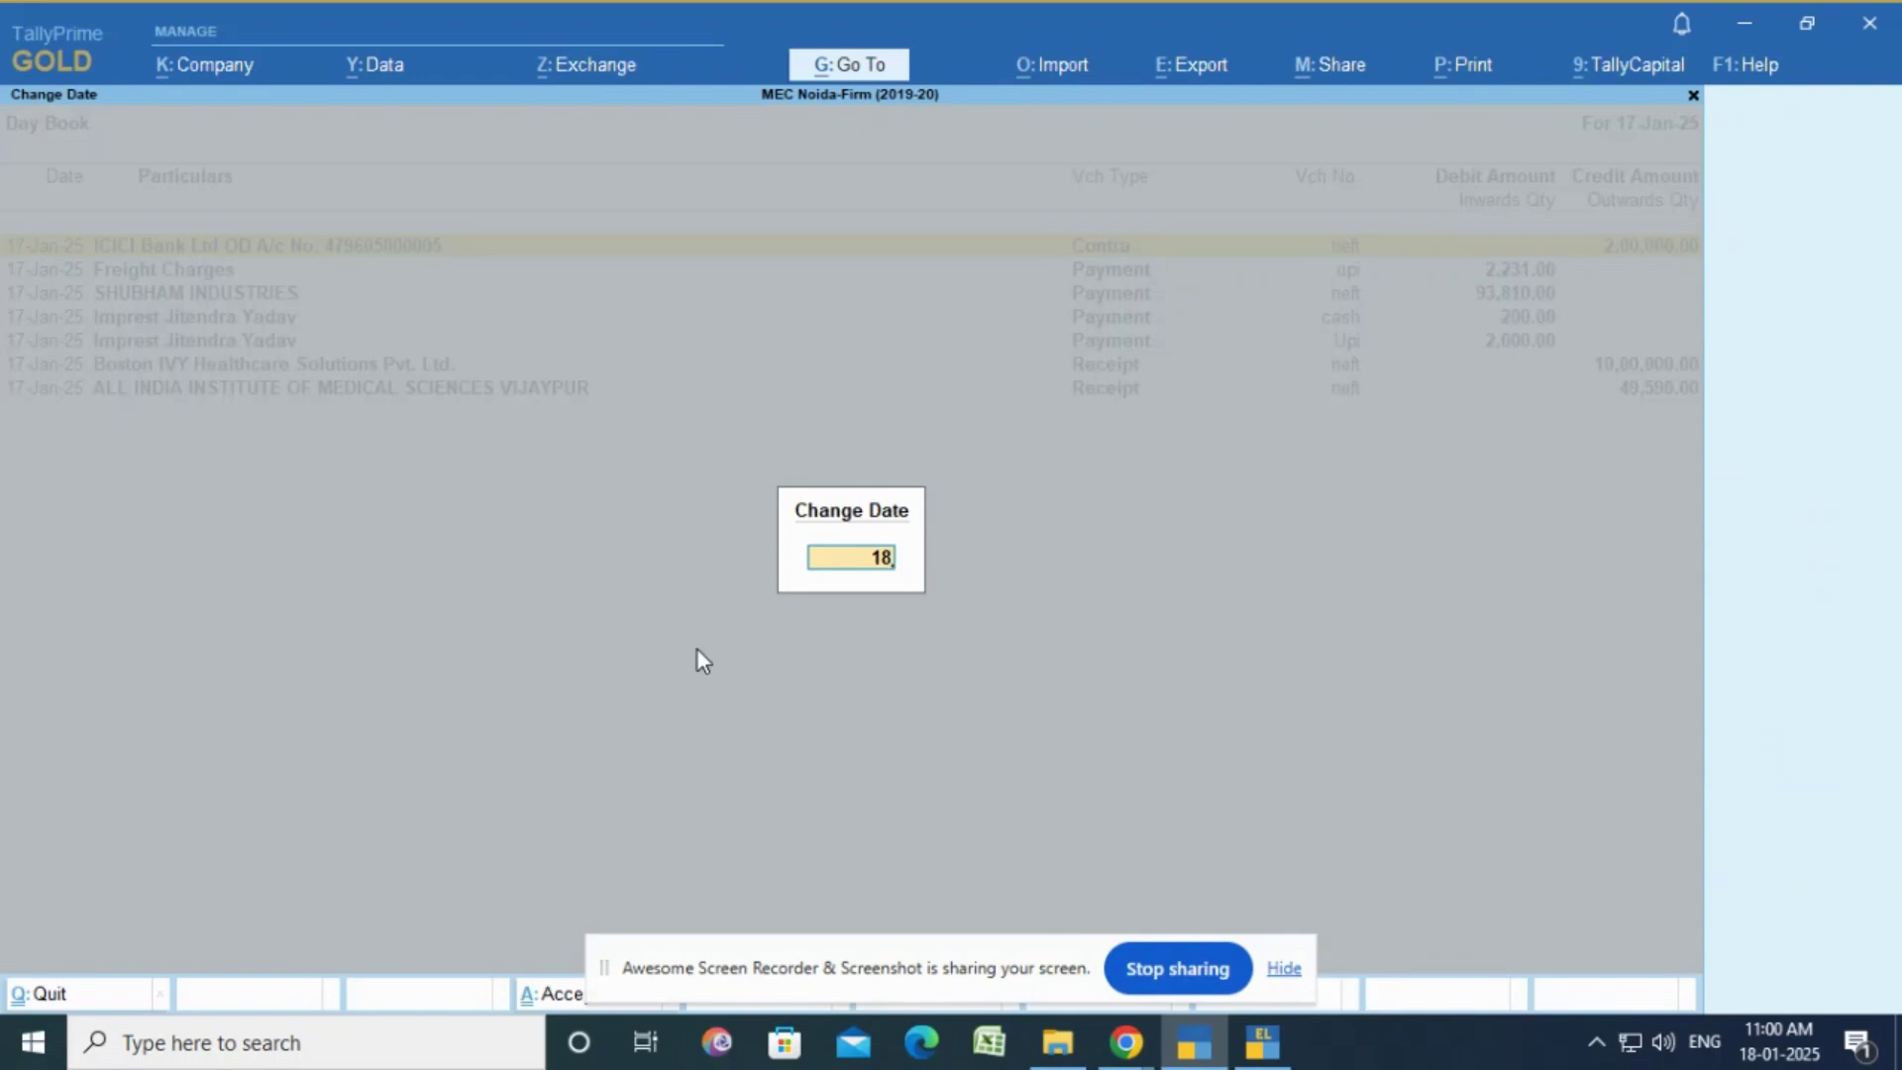
type(".01.2025")
key("Return")
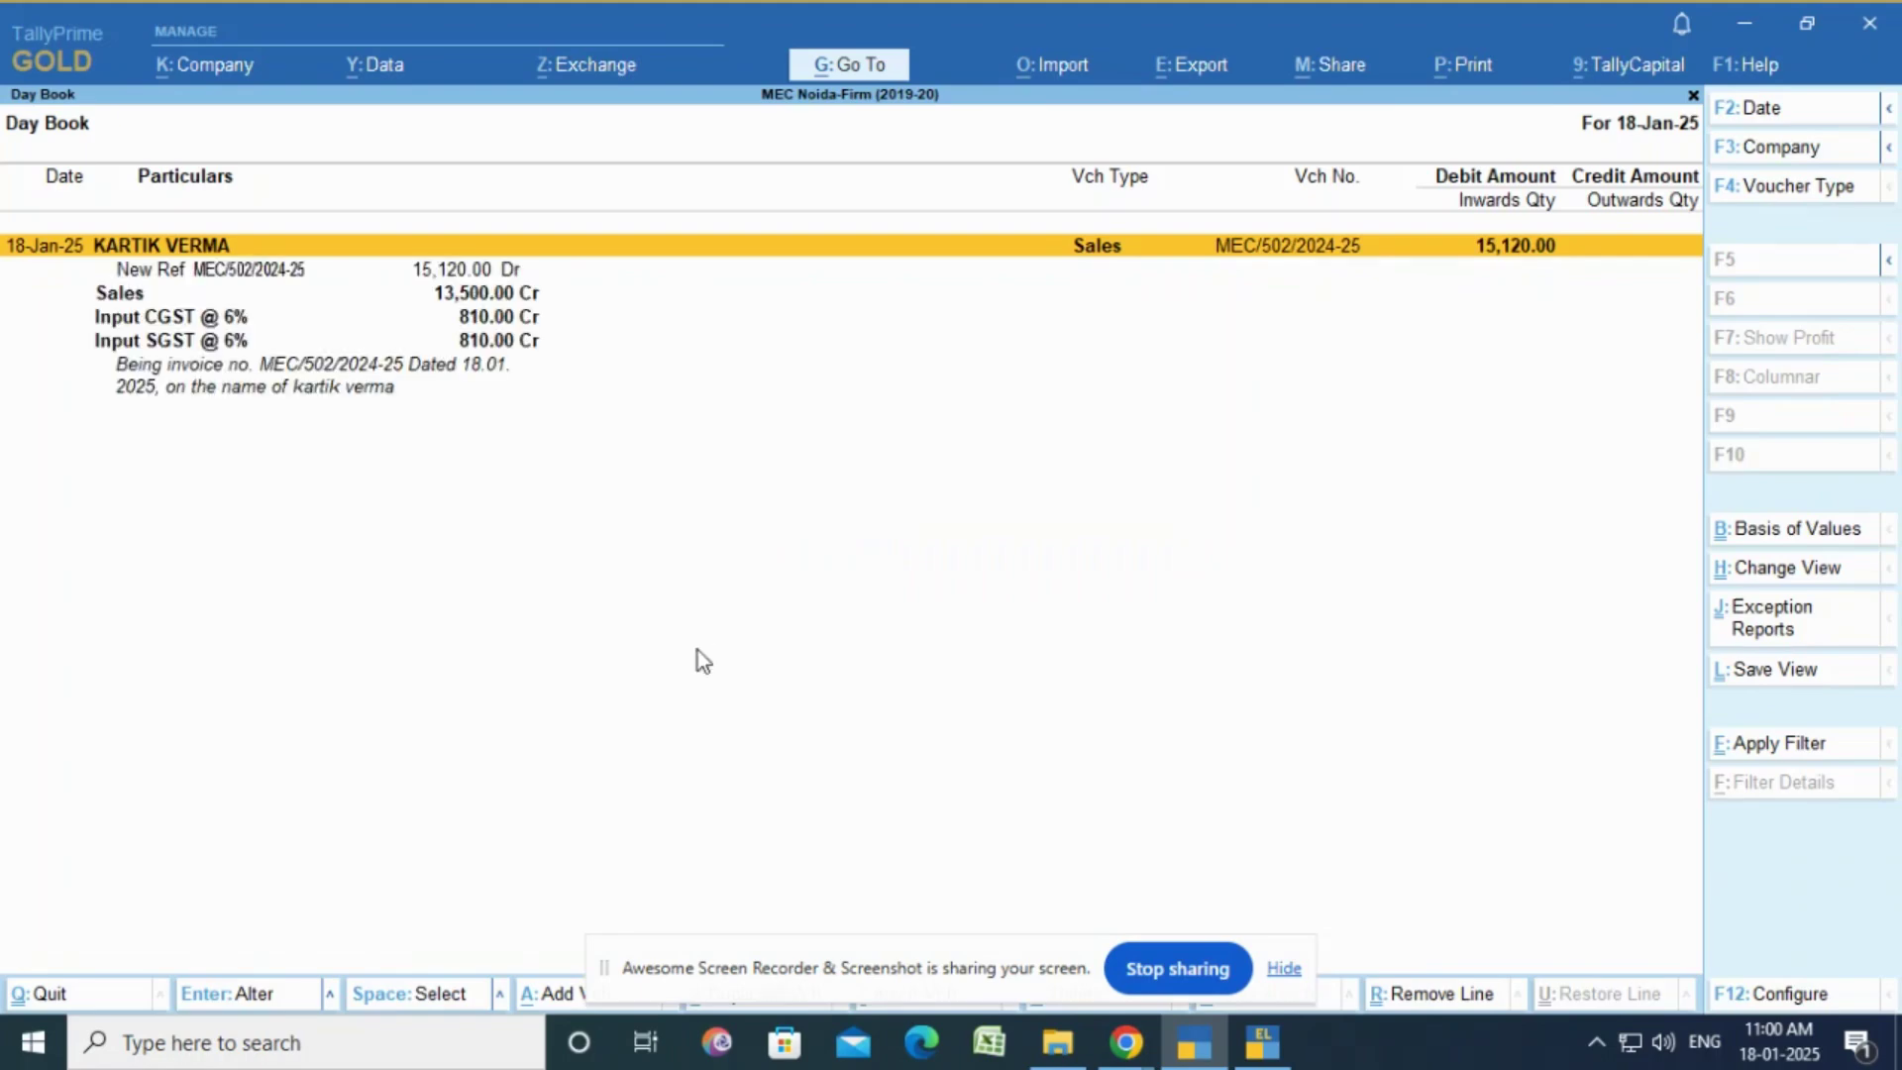
key("Down")
key("Down")
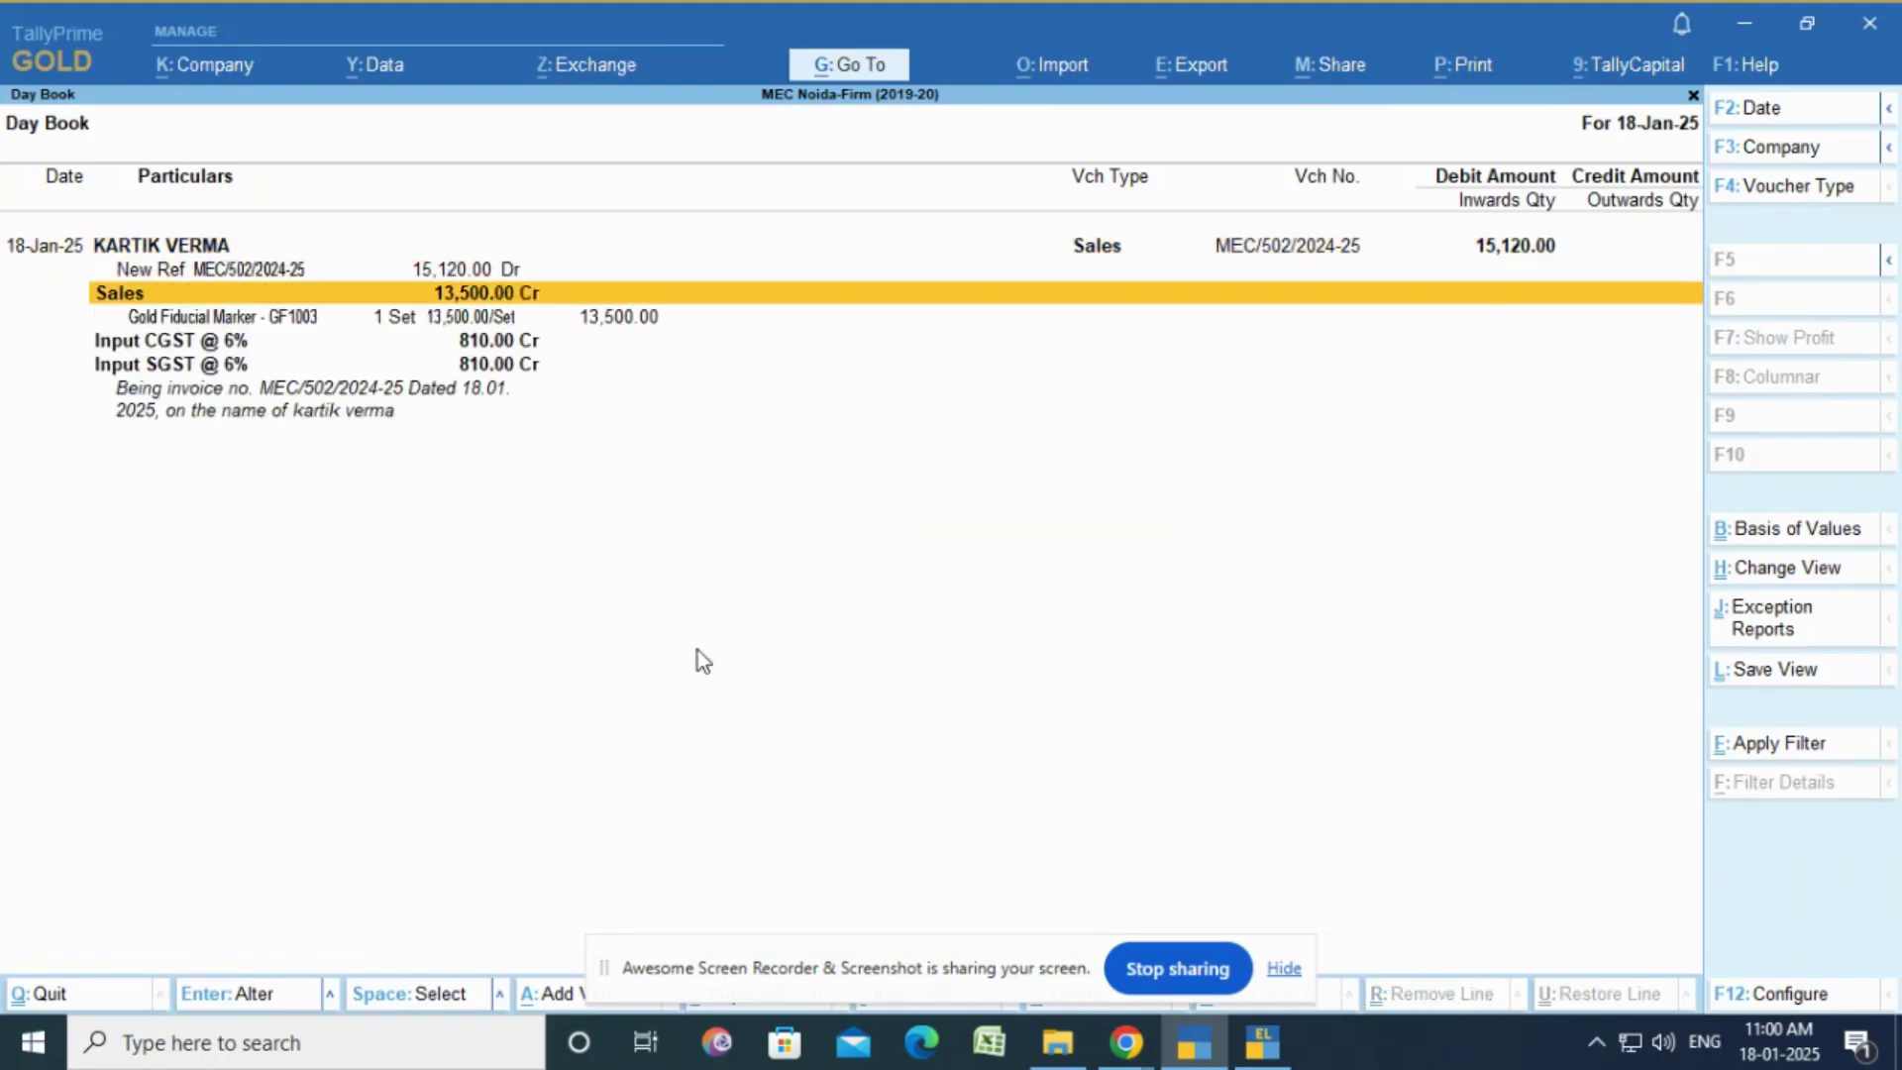
key("shift+Return")
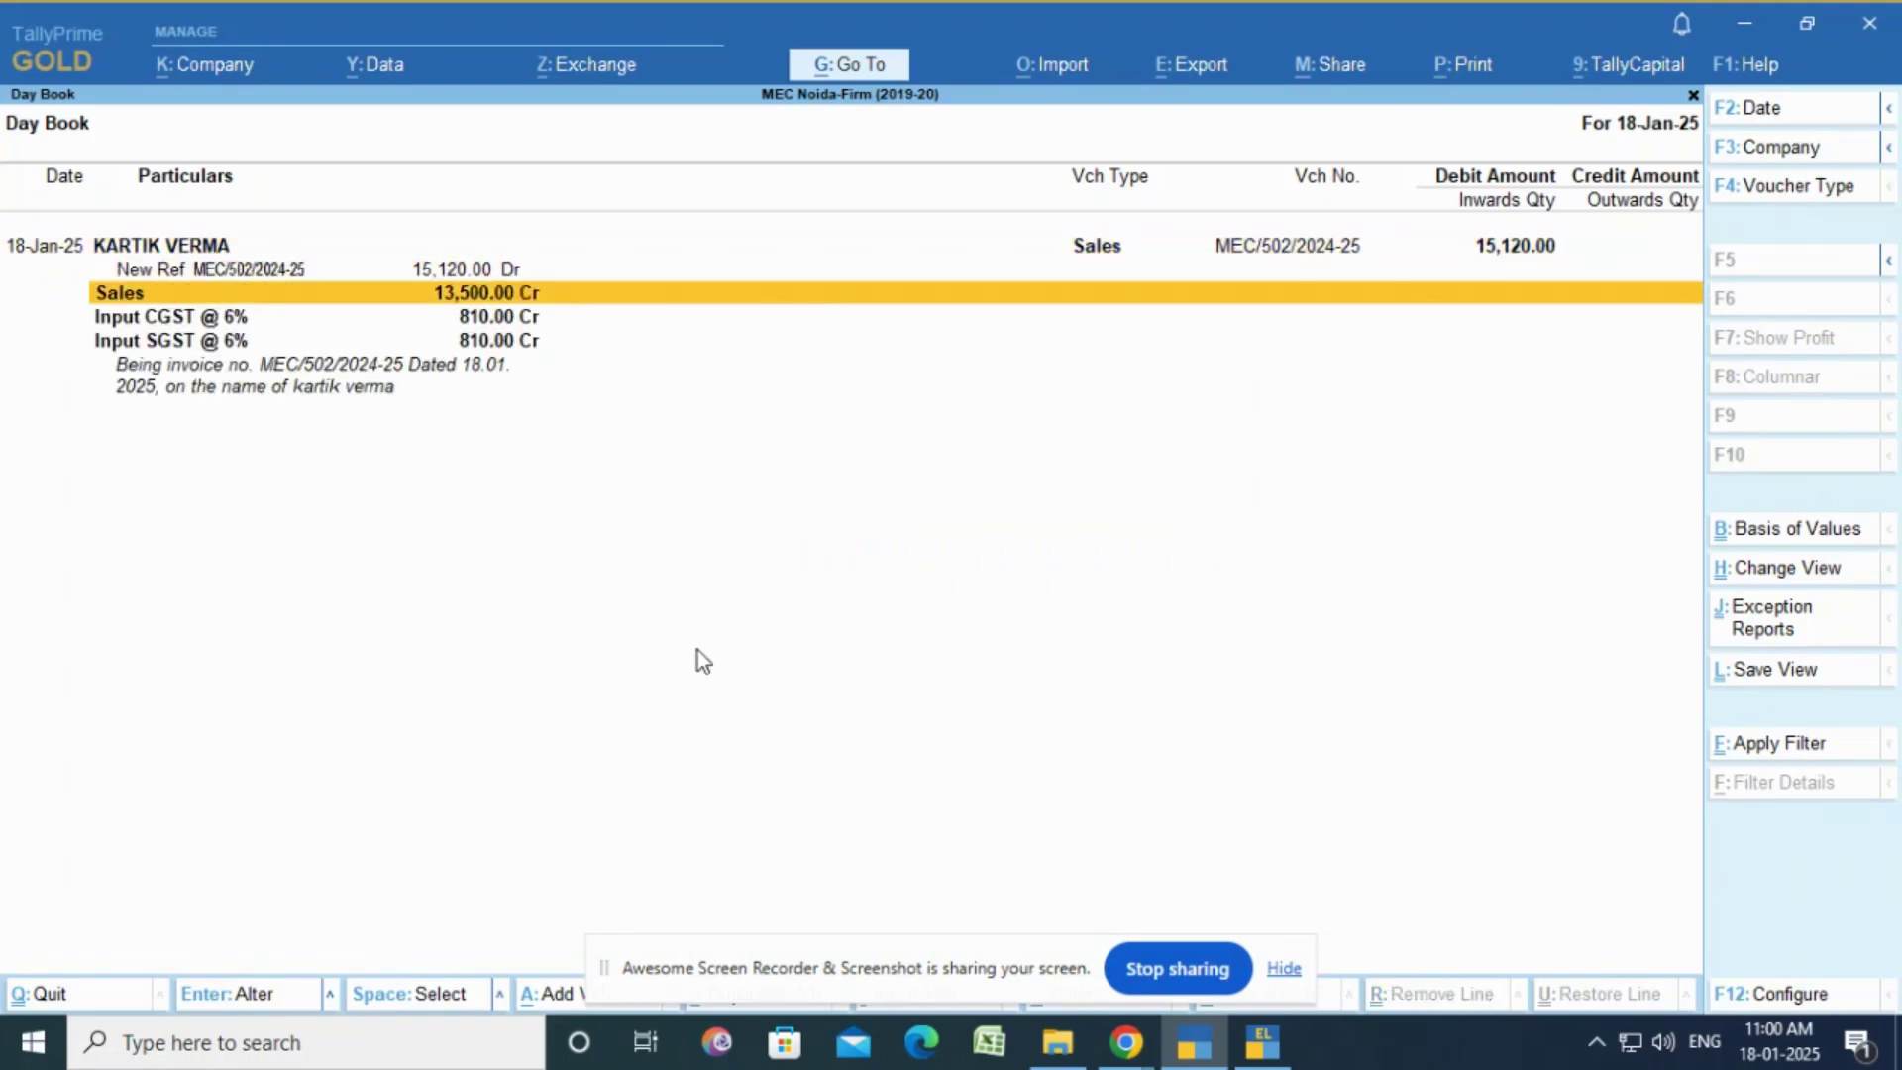
key("Up")
key("Up")
key("shift+Return")
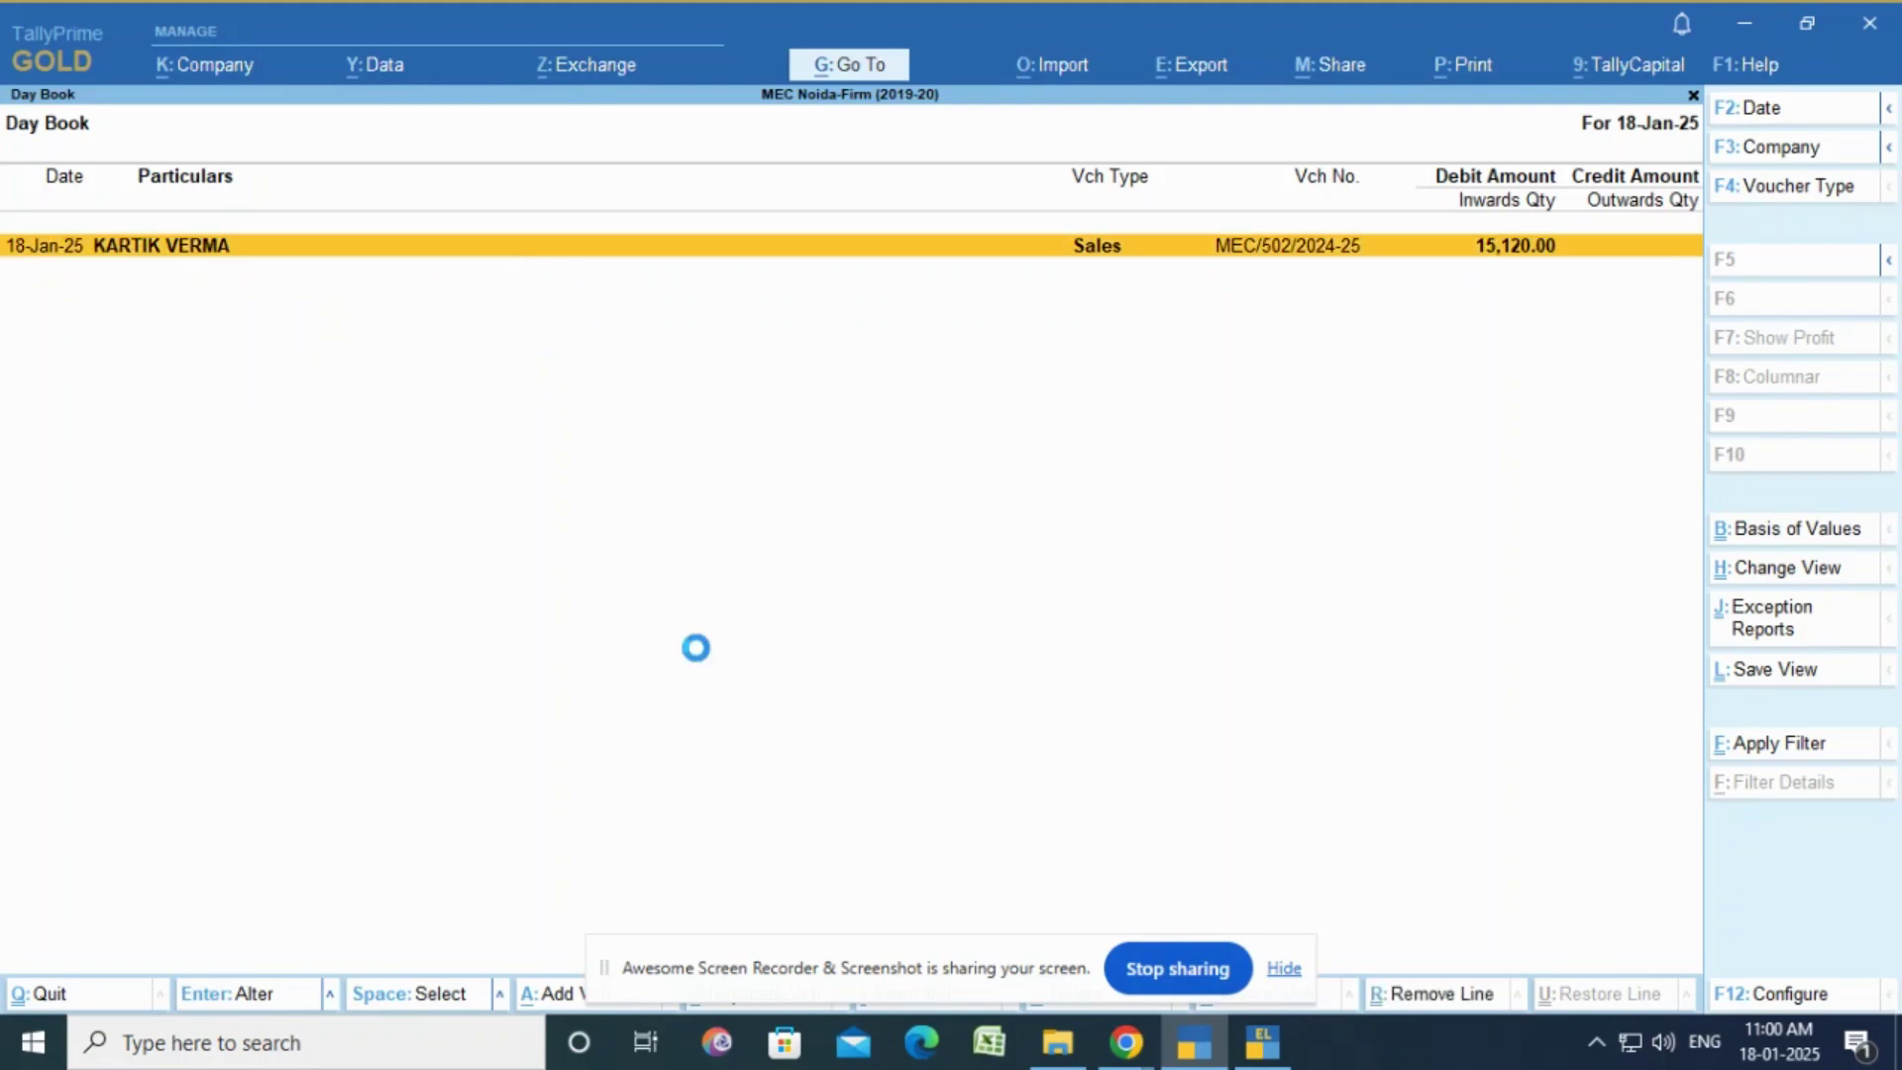
Step: Generate a print preview of the current sales voucher, leaving the print configuration unchanged
key("alt+p")
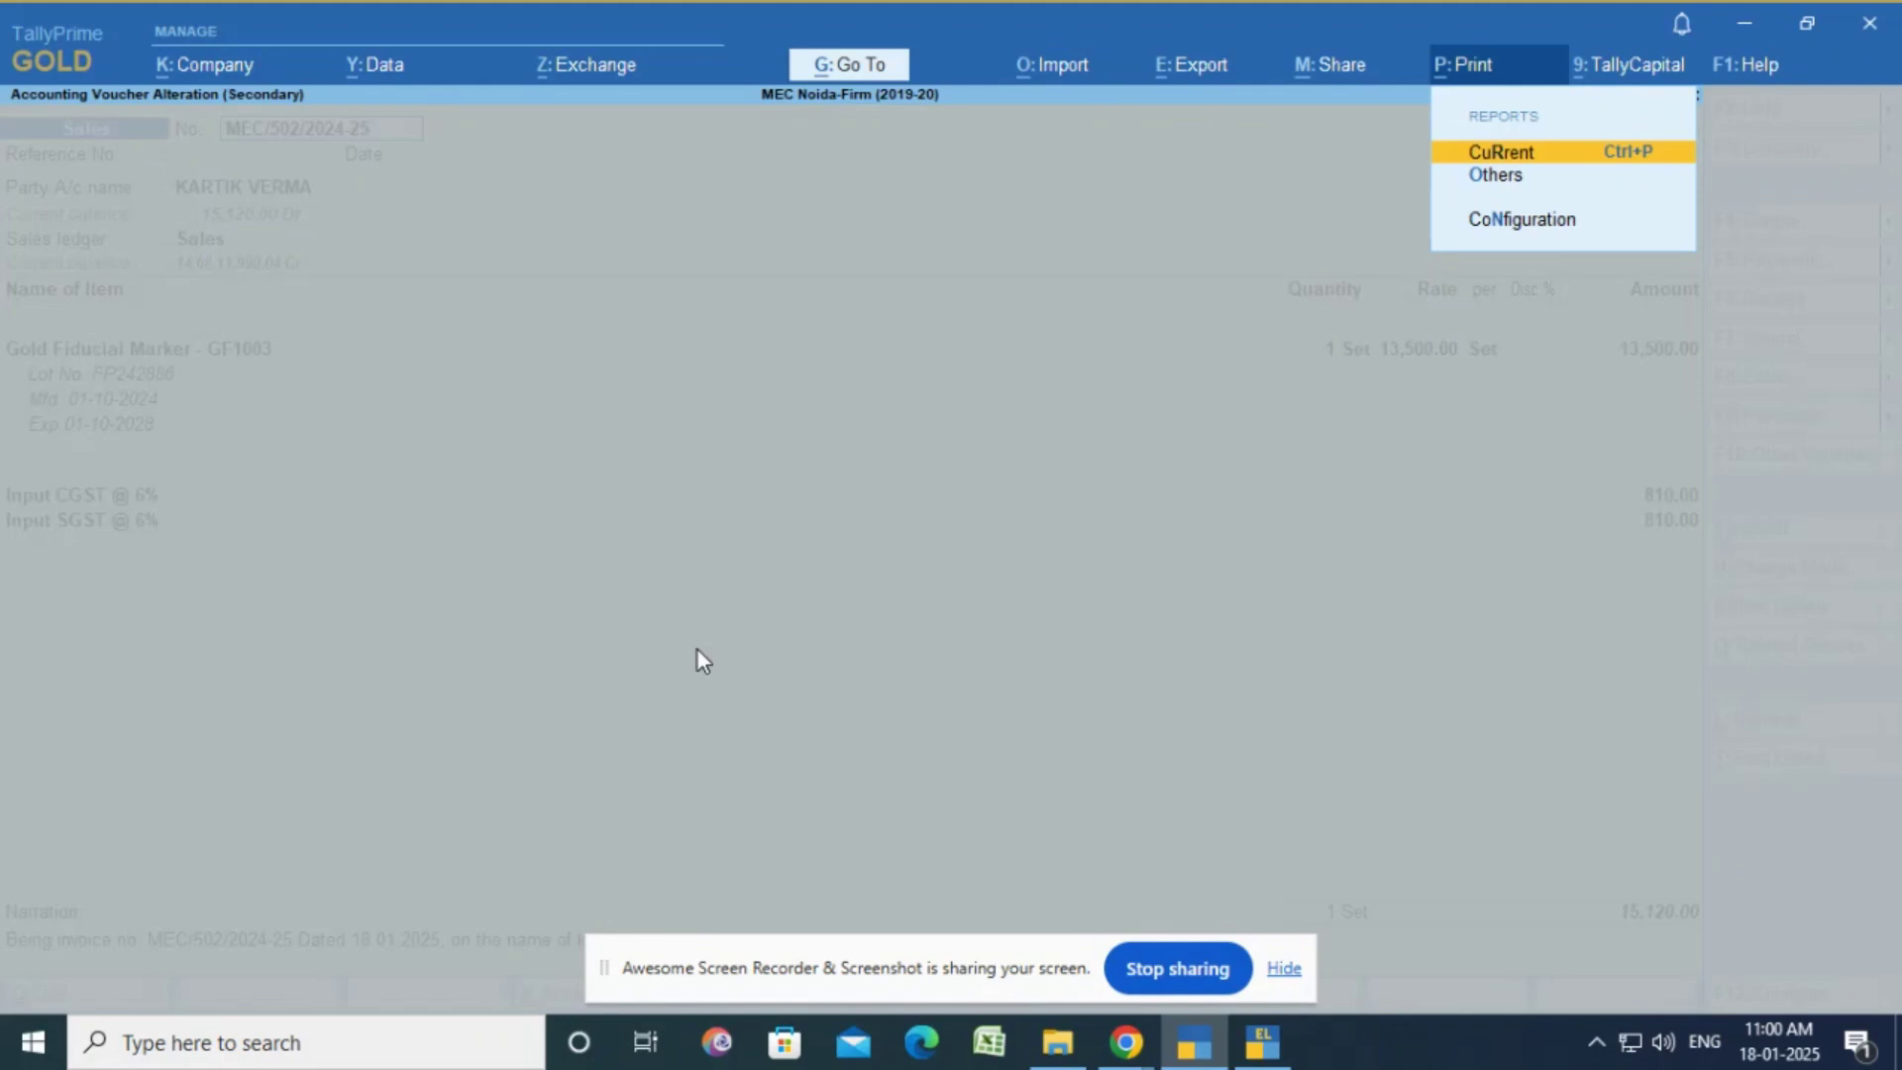
key("Return")
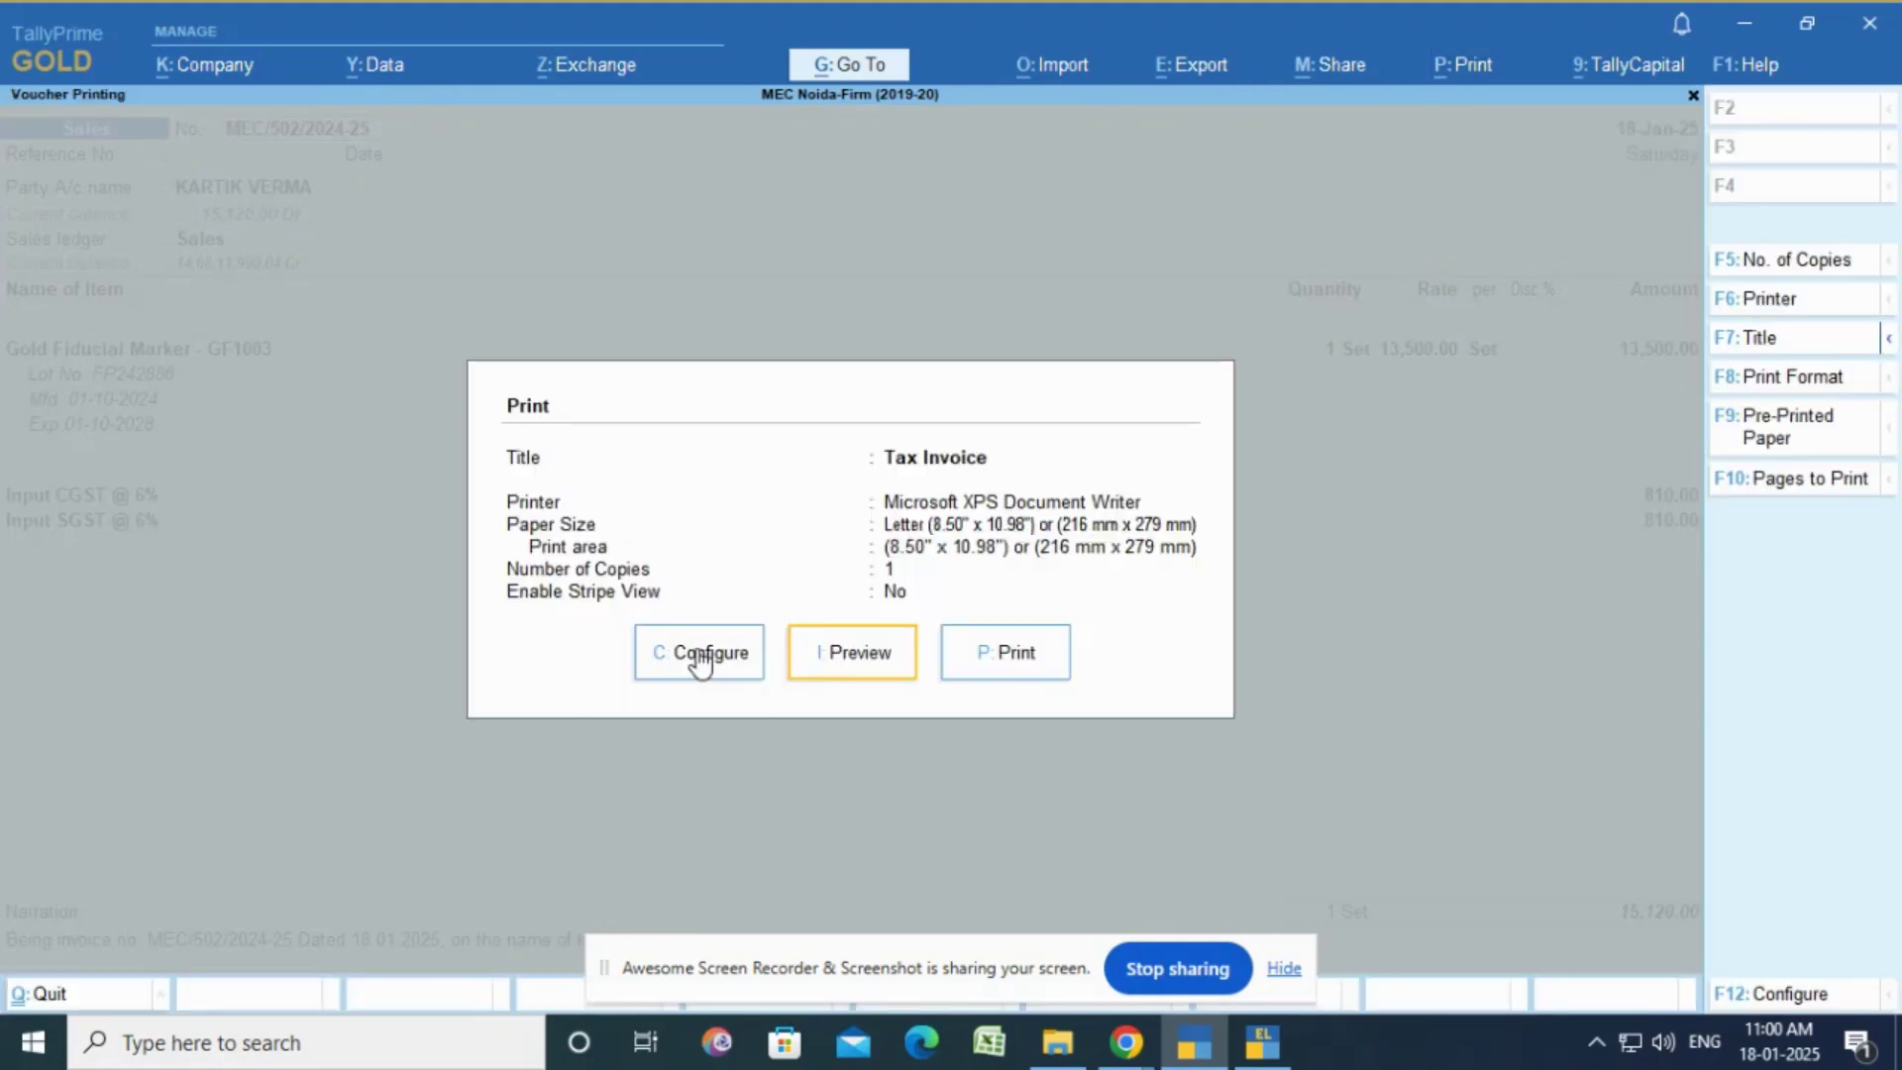
left_click(700, 655)
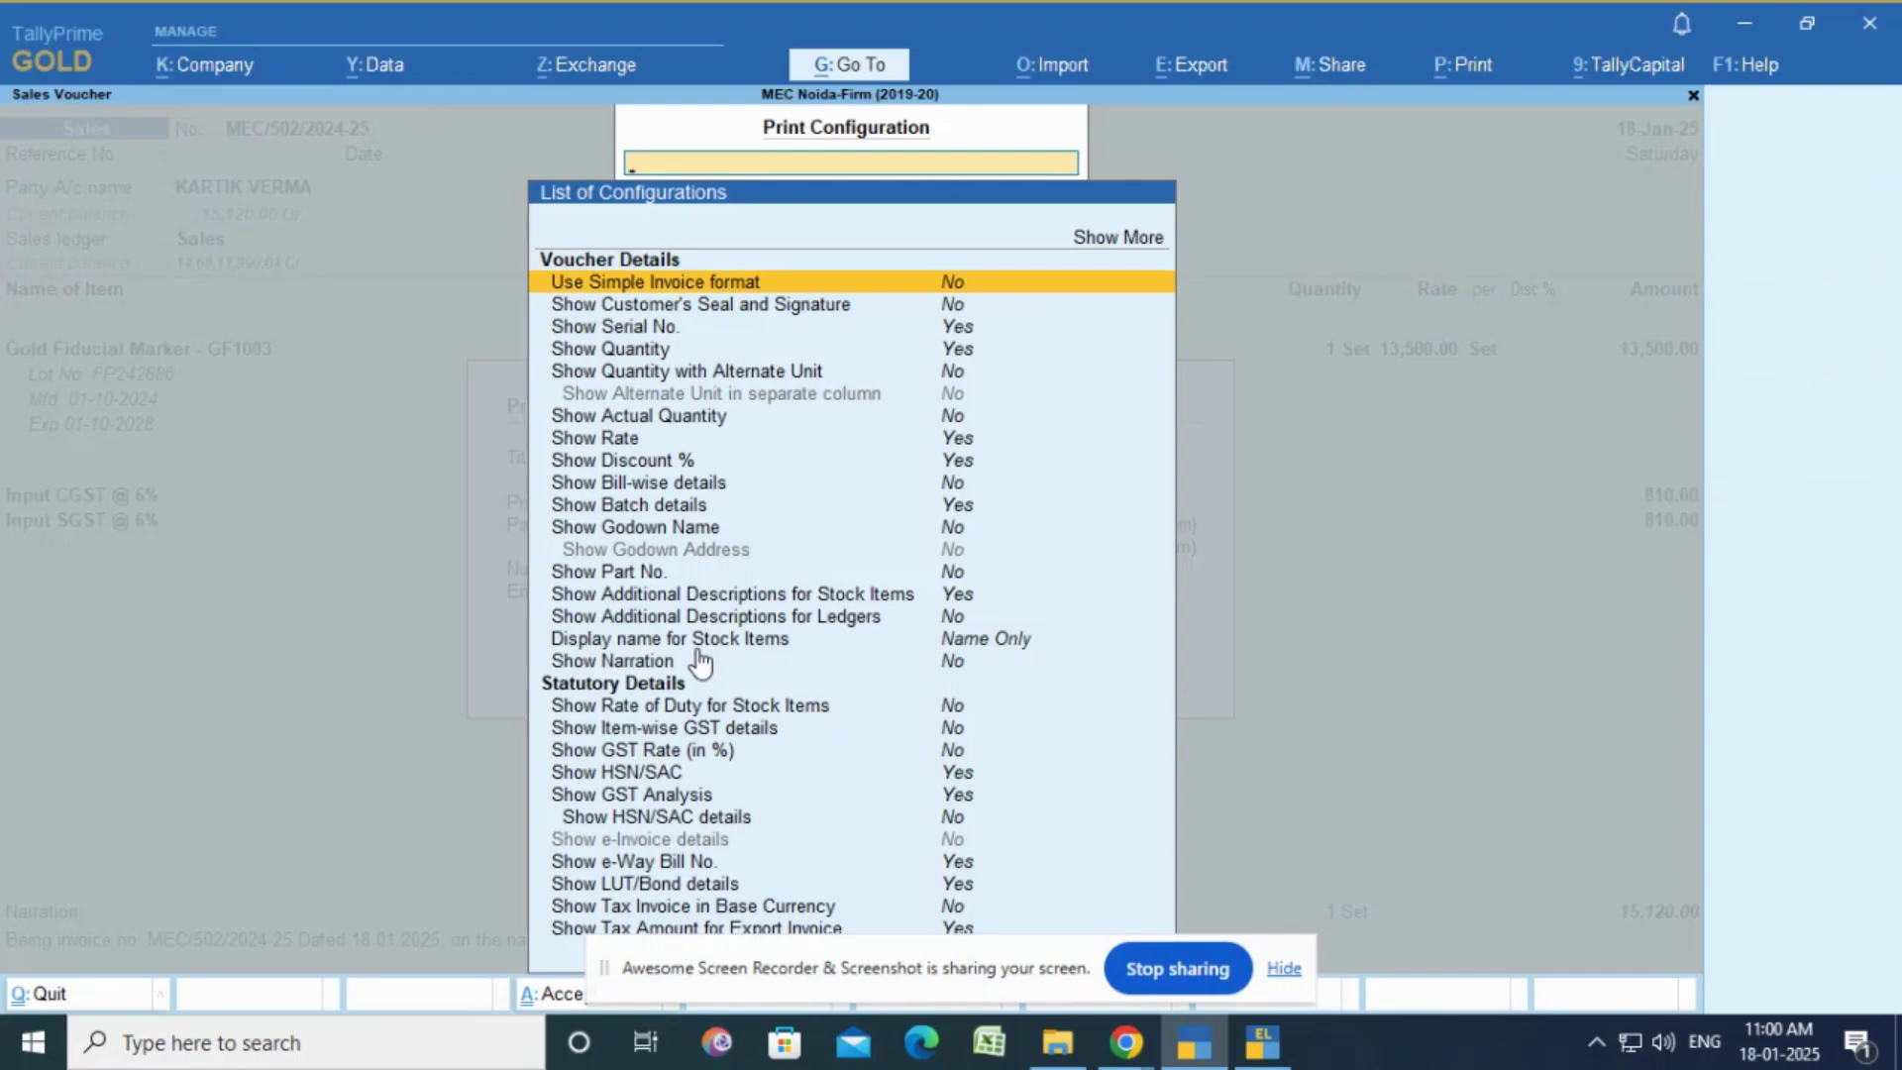
key("Escape")
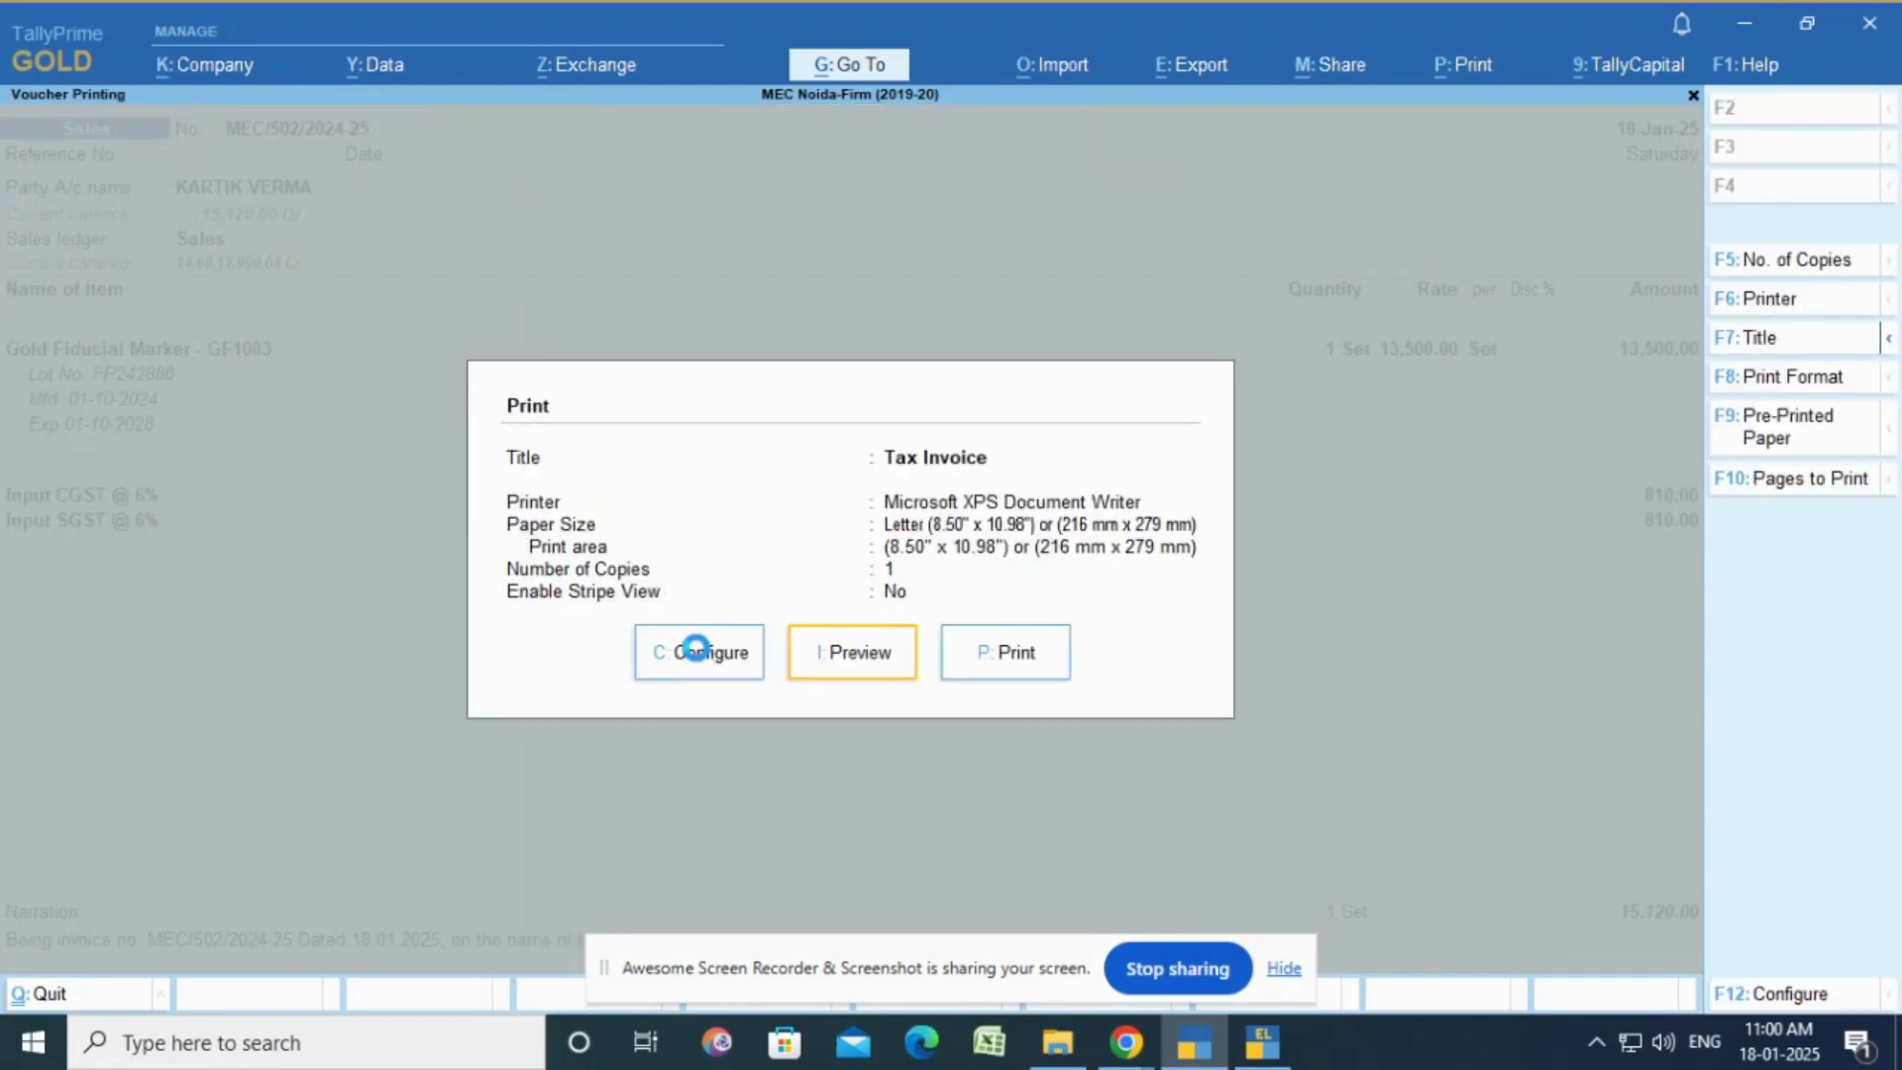
key("i")
Step: Zoom into the Tax Invoice preview, scroll down to the declaration, then zoom back out
key("Return")
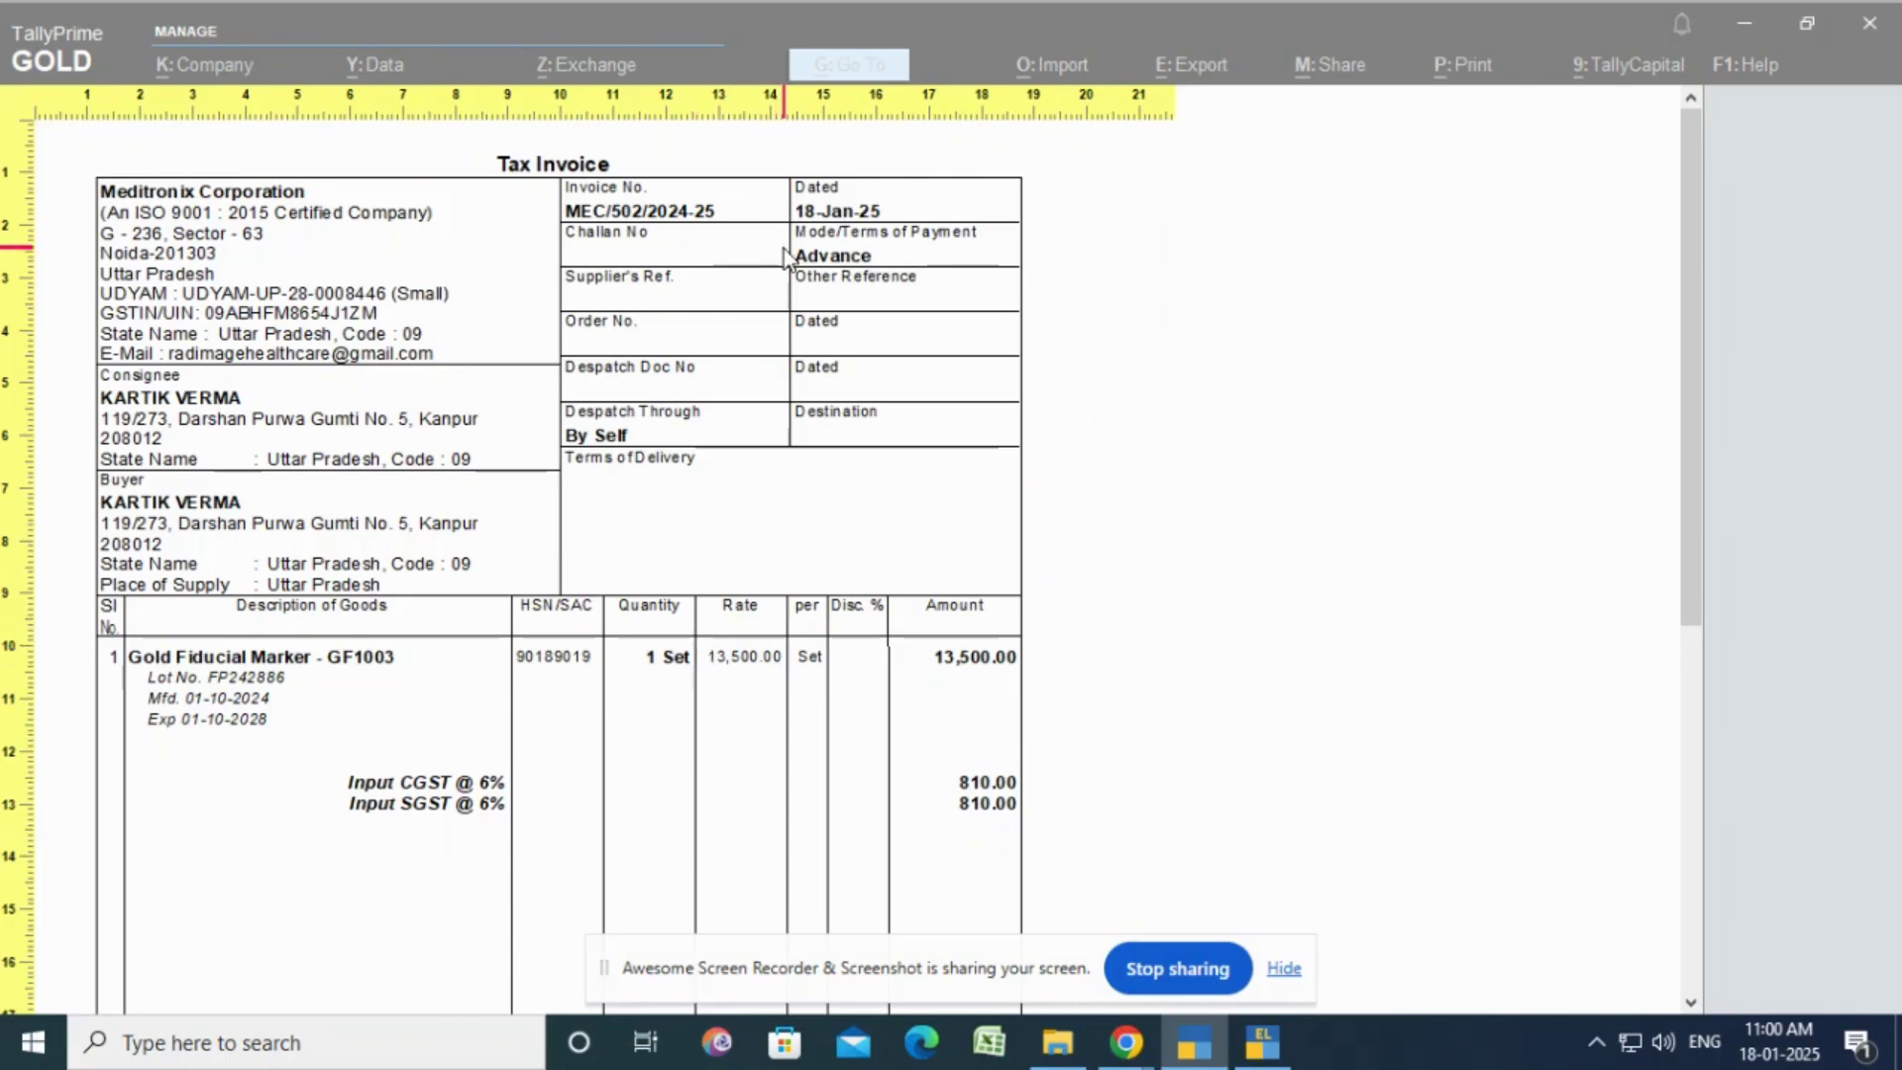
scroll(832, 371, "down", 2)
scroll(834, 374, "down", 5)
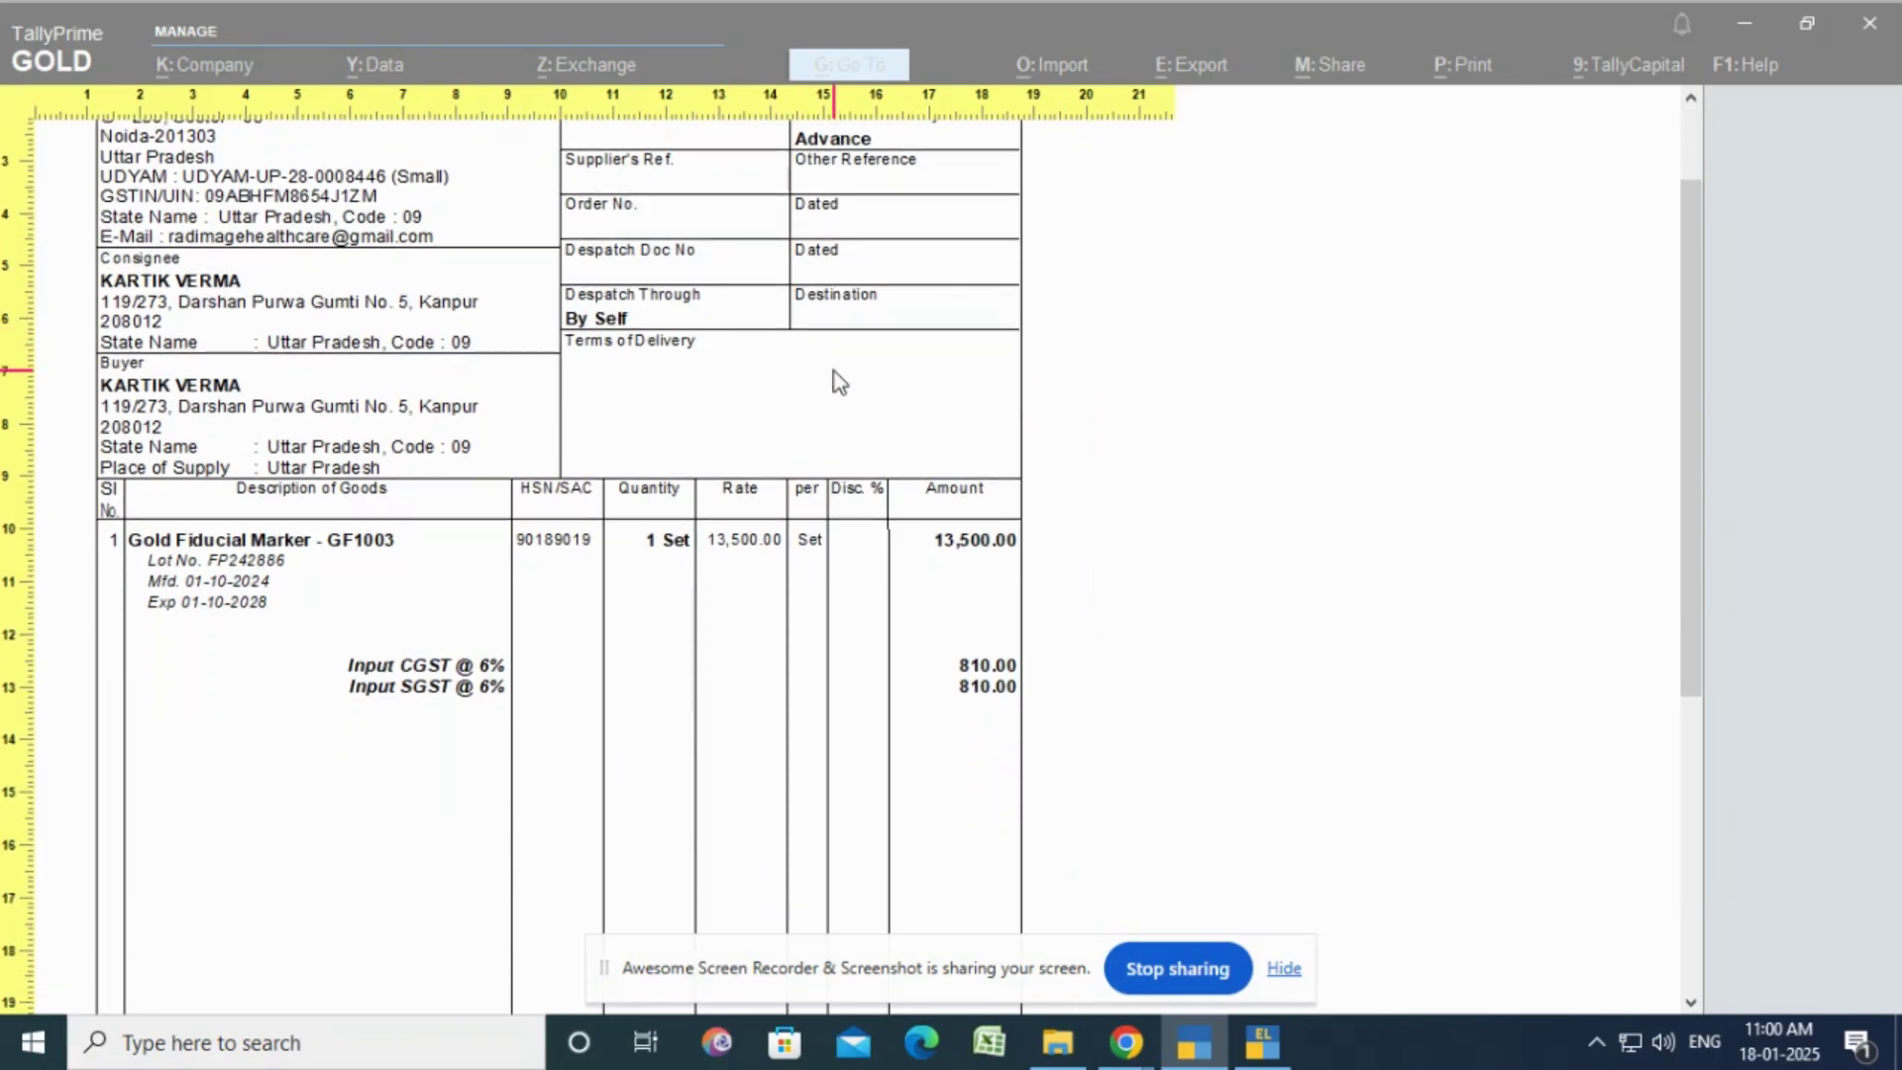
scroll(834, 375, "down", 6)
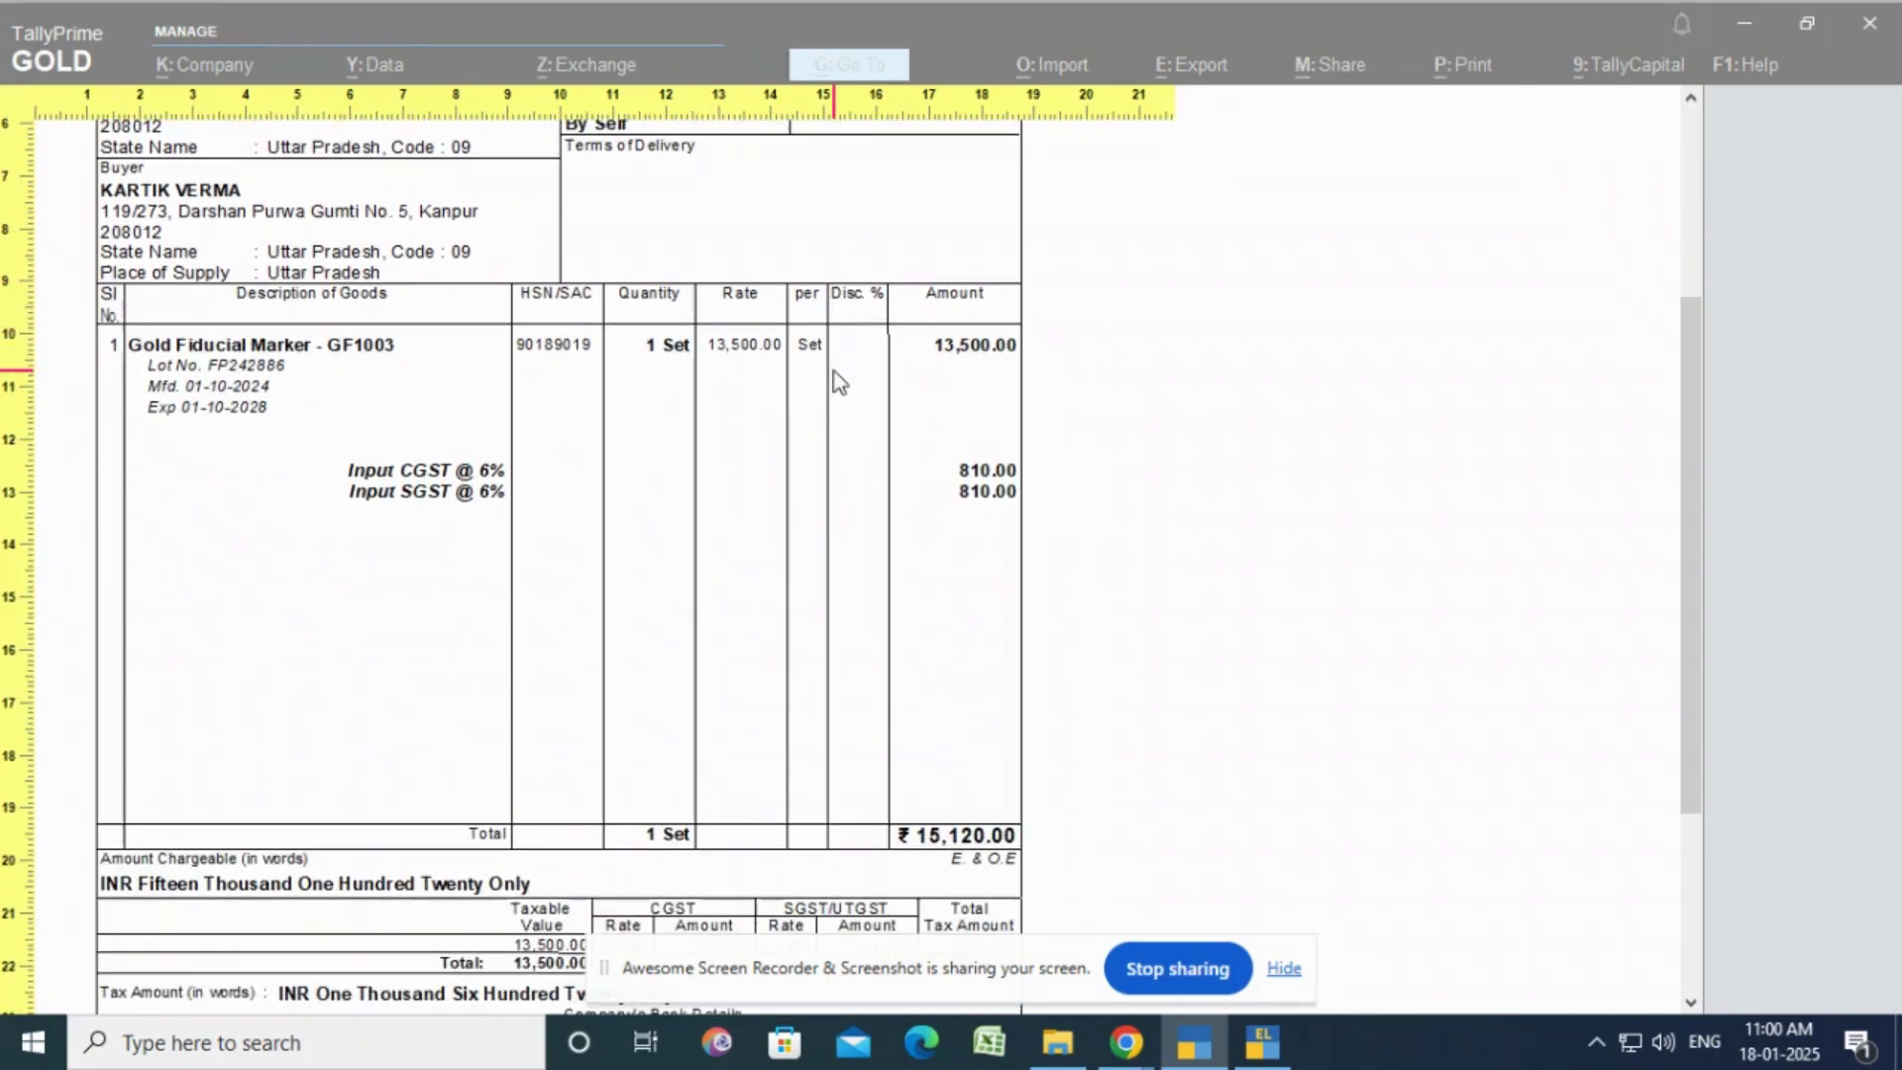
scroll(834, 372, "down", 4)
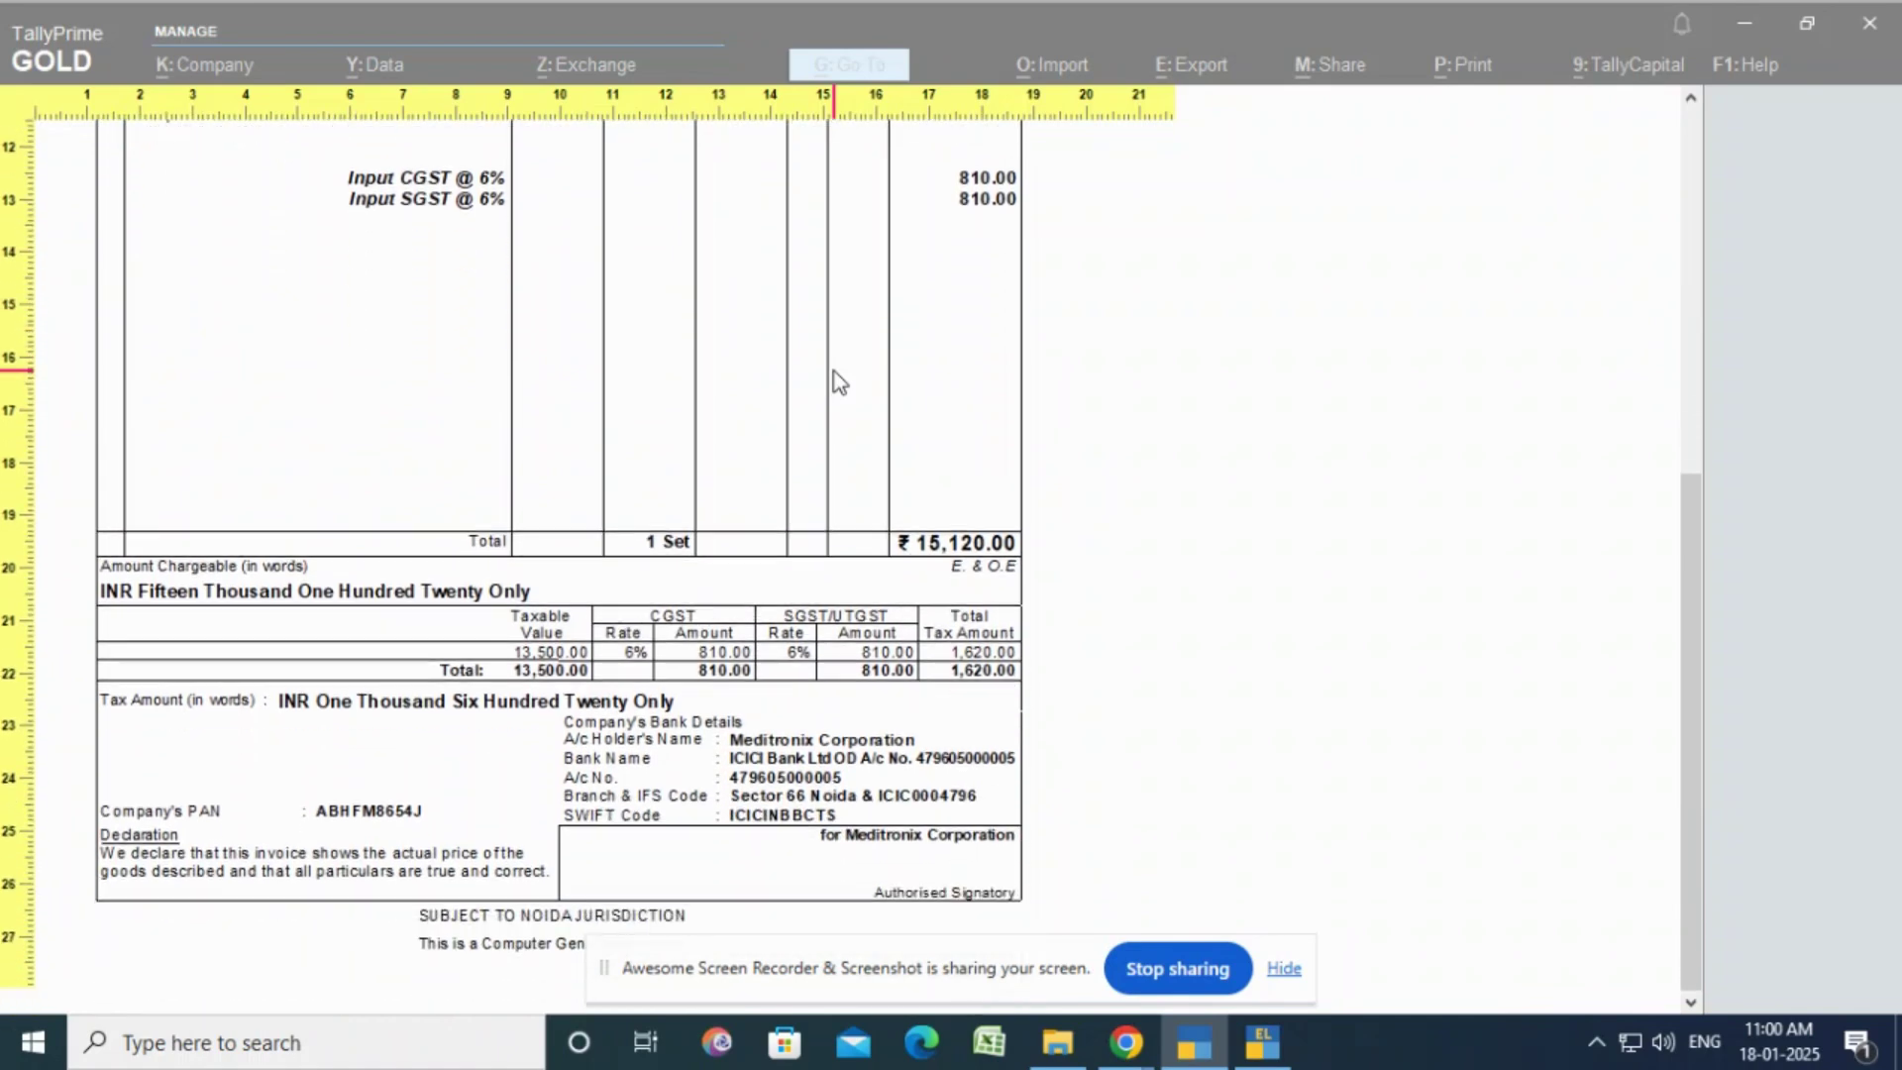
key("Escape")
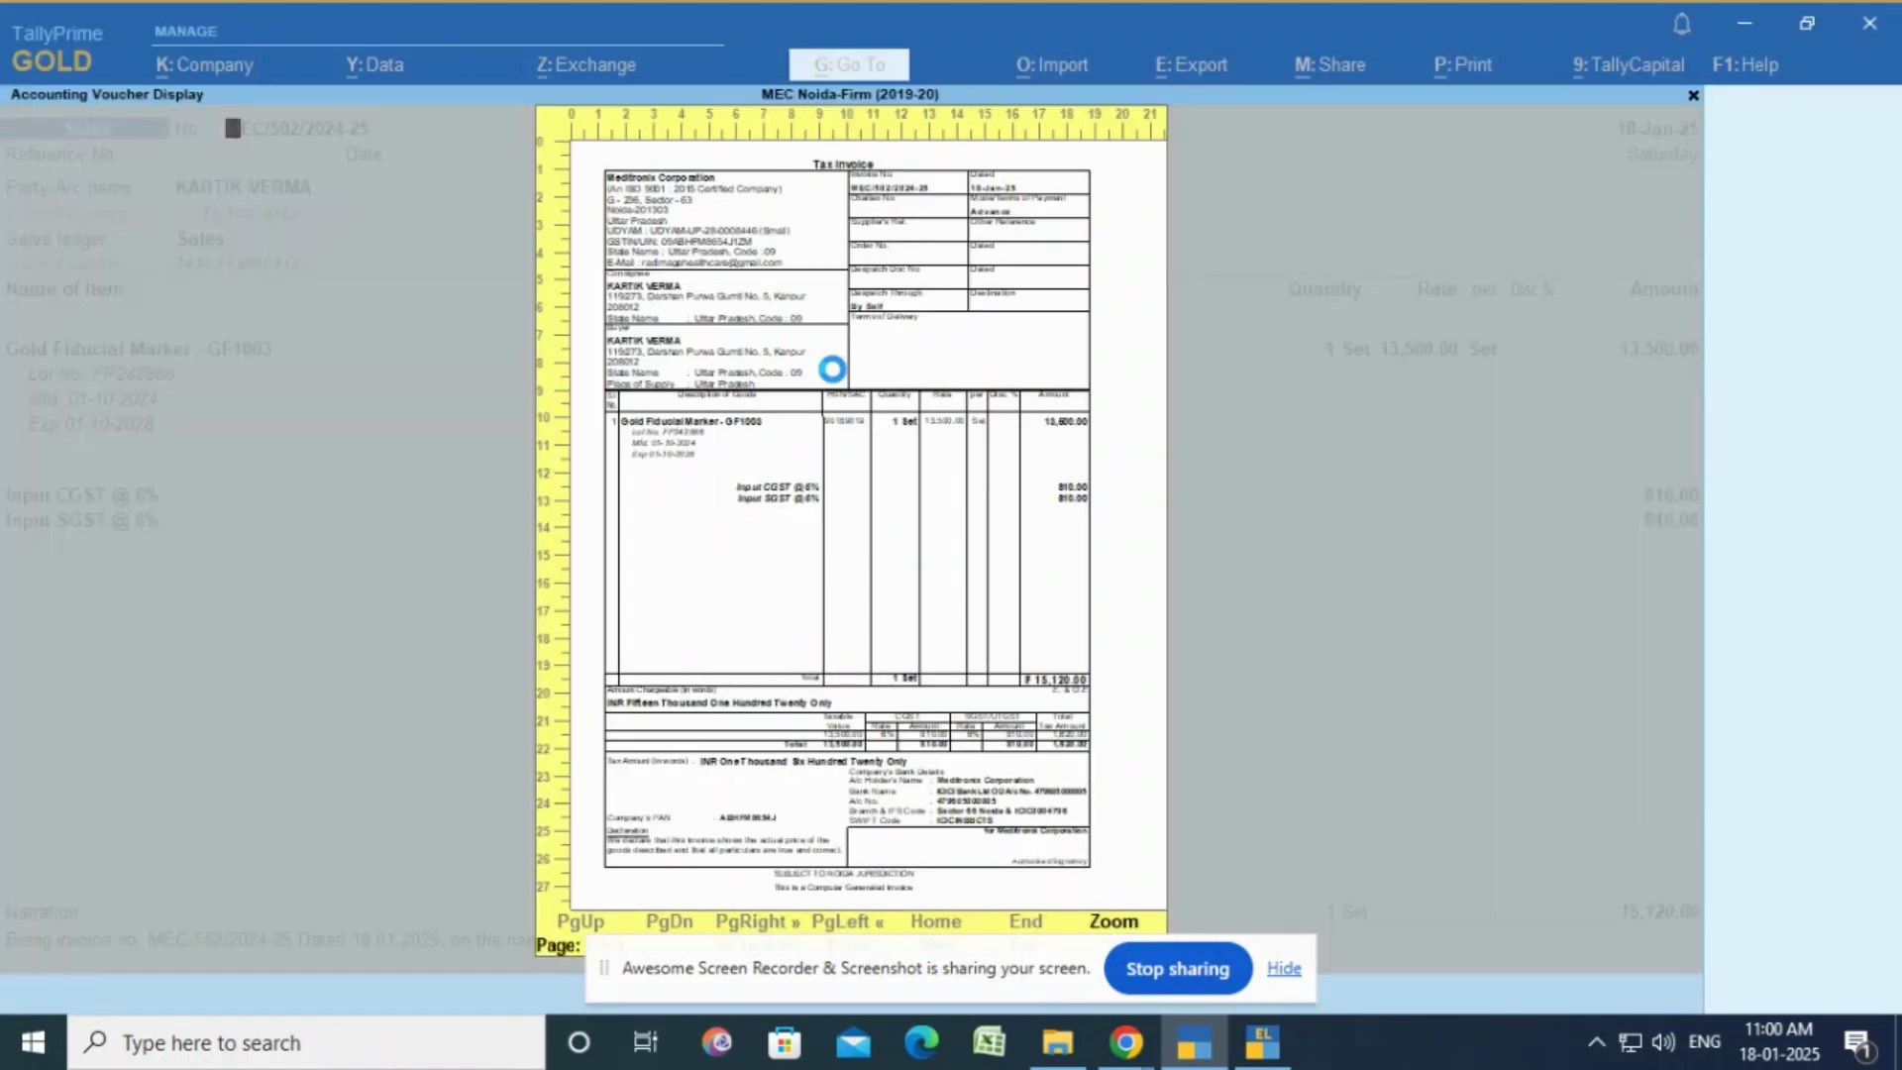
Step: Set the number of print copies to 3
key("Escape")
key("F5")
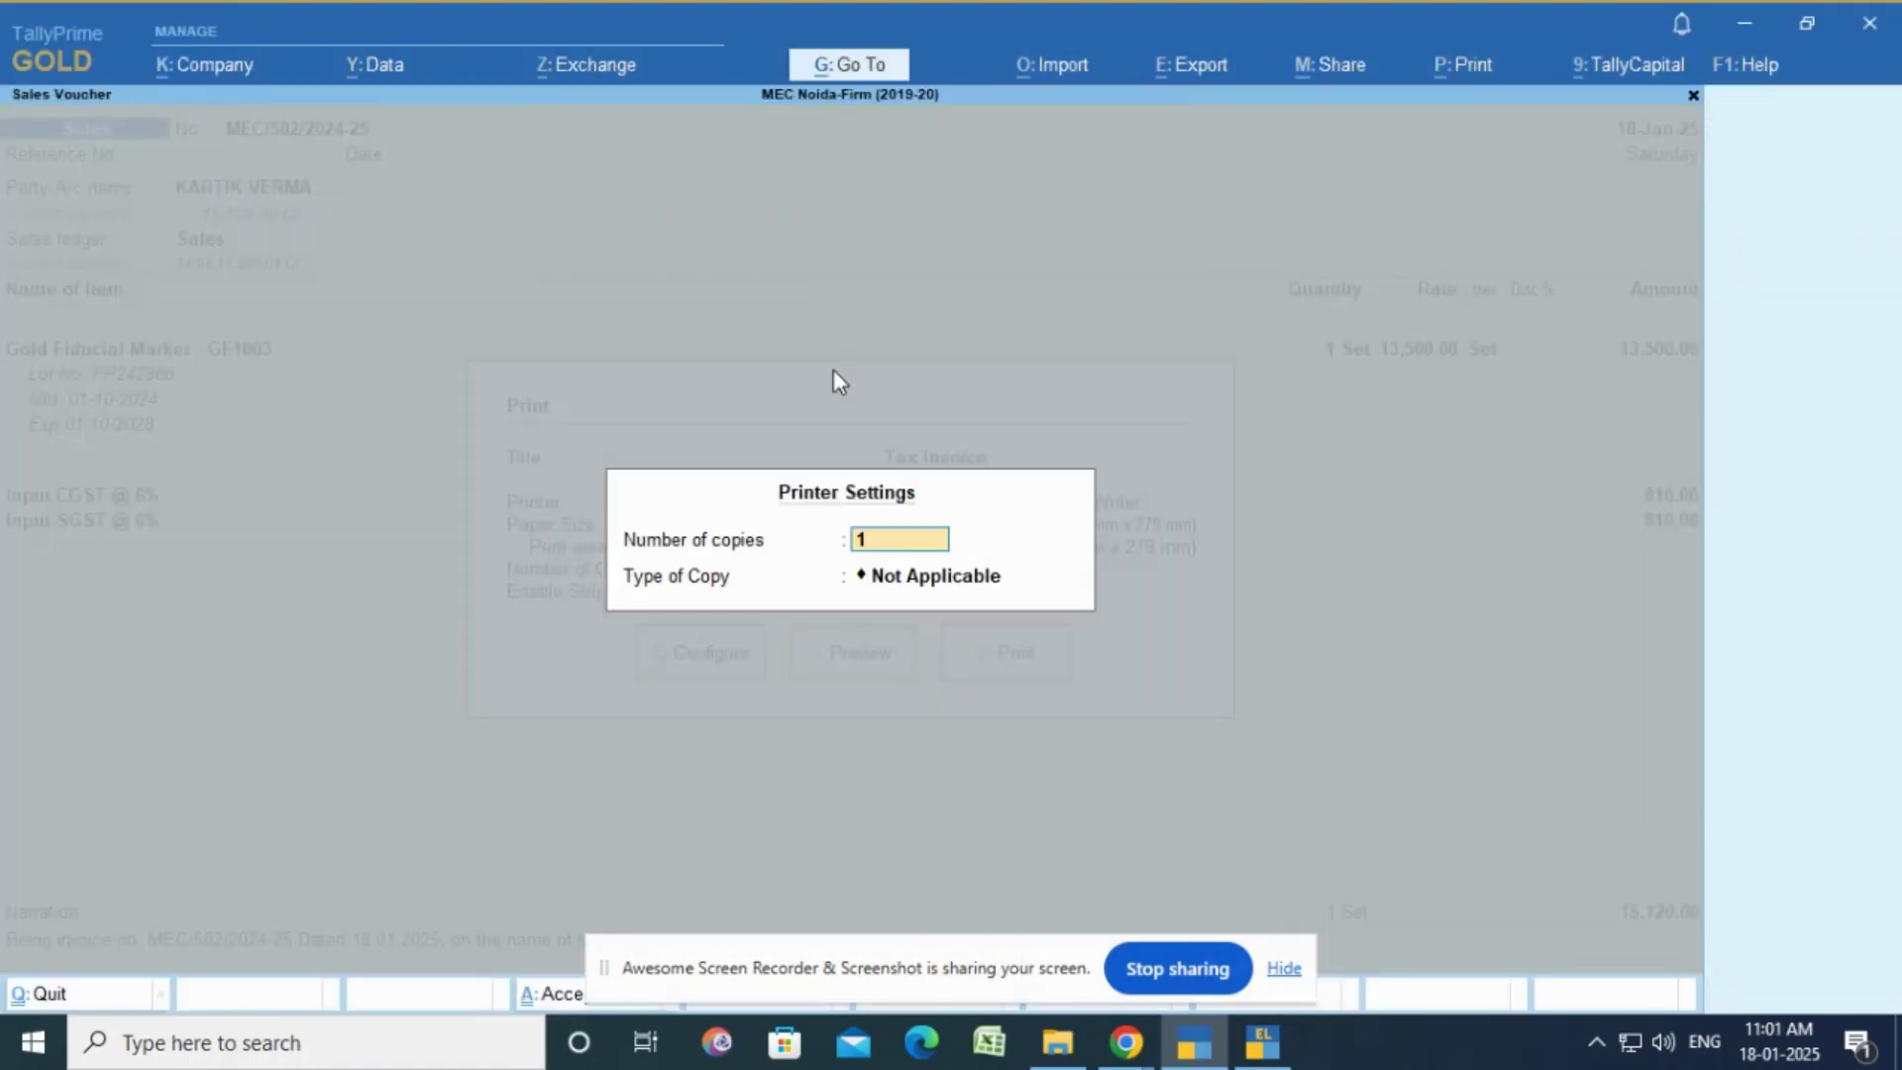
type("3")
key("Return")
key("Return")
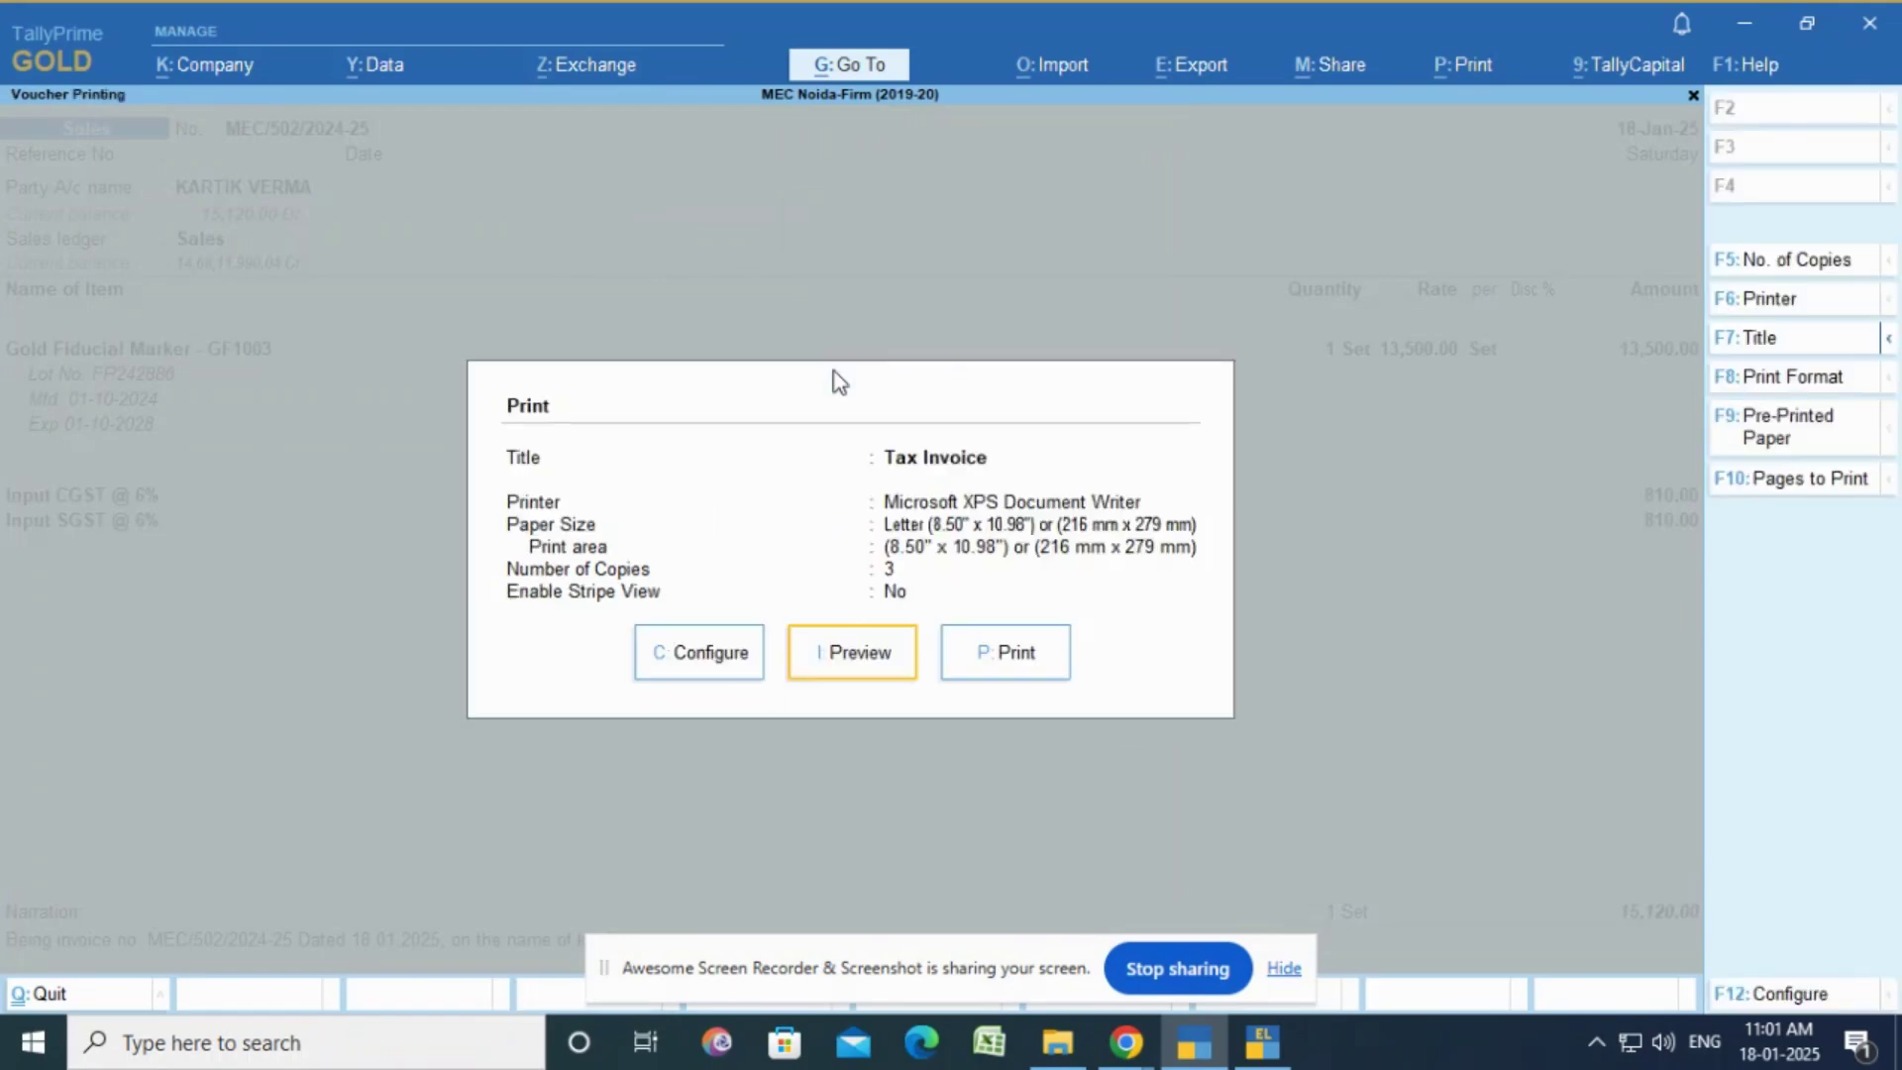
Step: Choose the Canon LBP2900 printer and print the Tax Invoice
key("Right")
type("c")
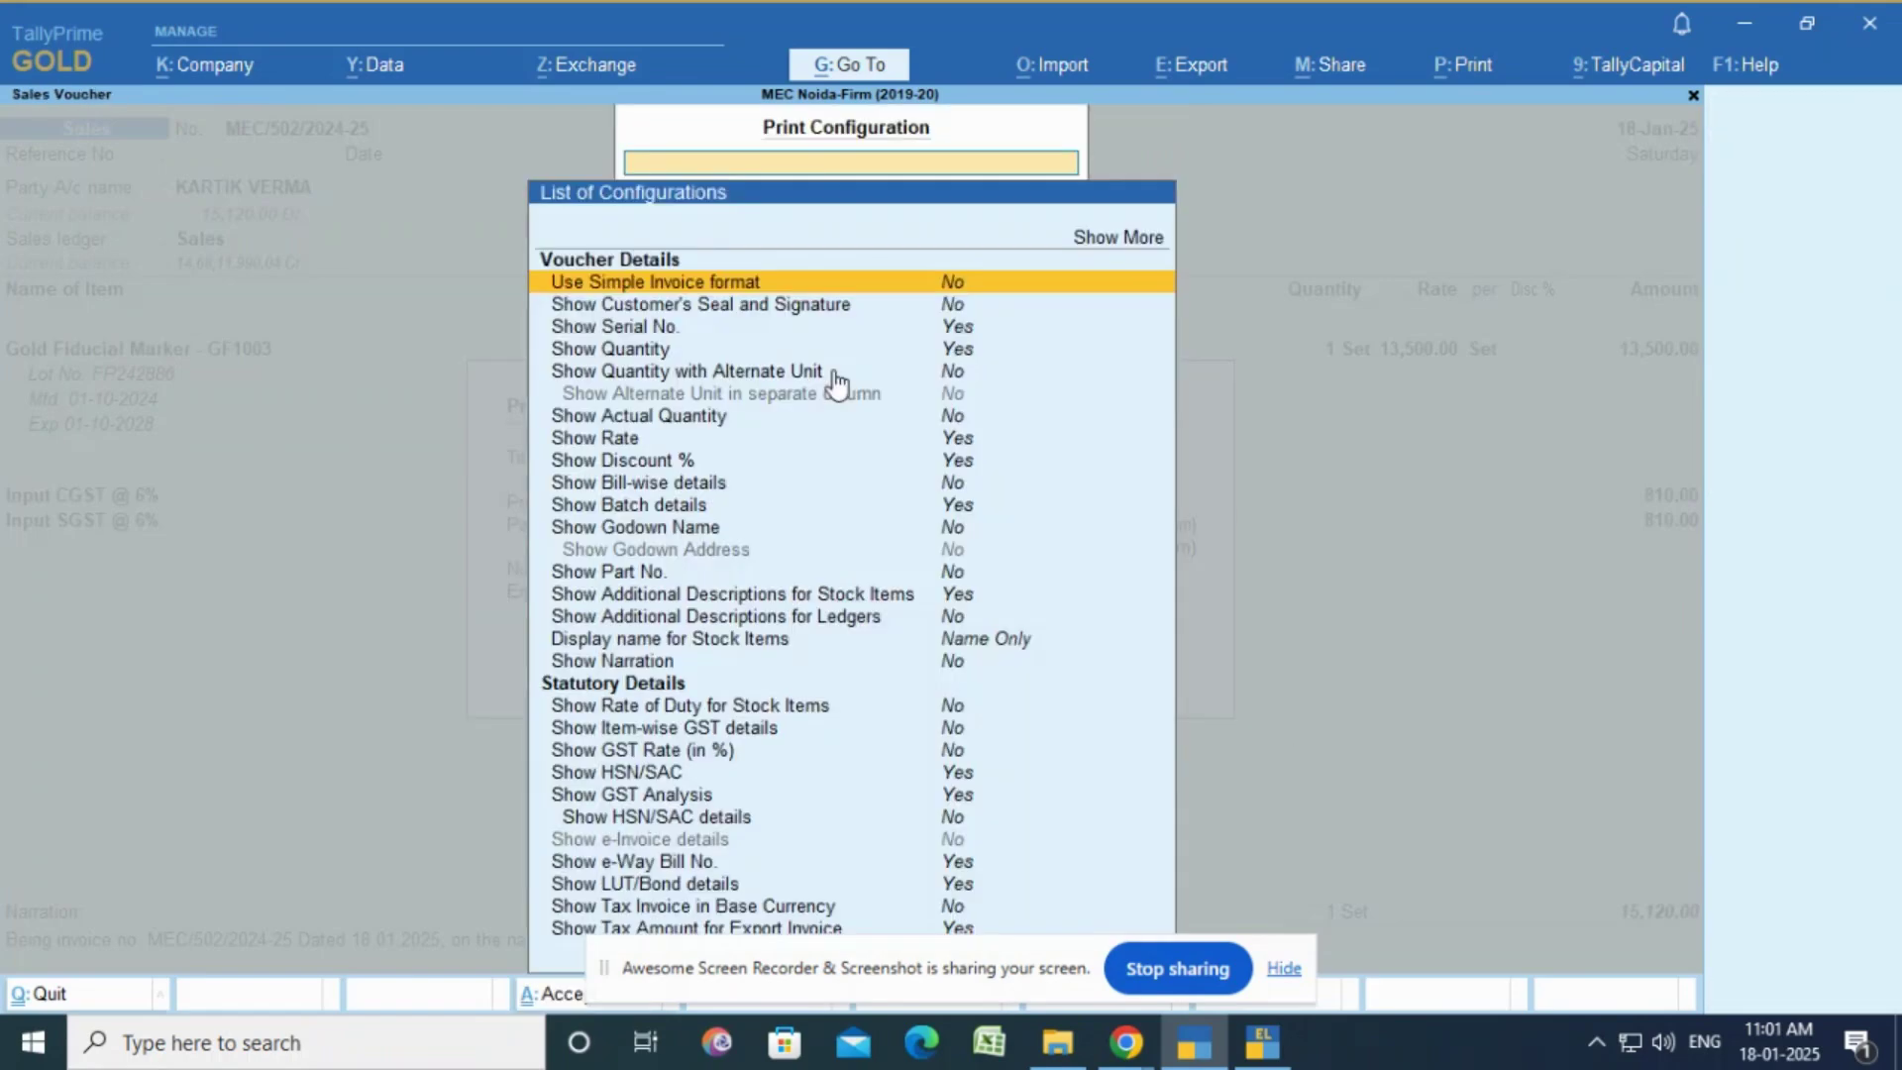
type("Printer")
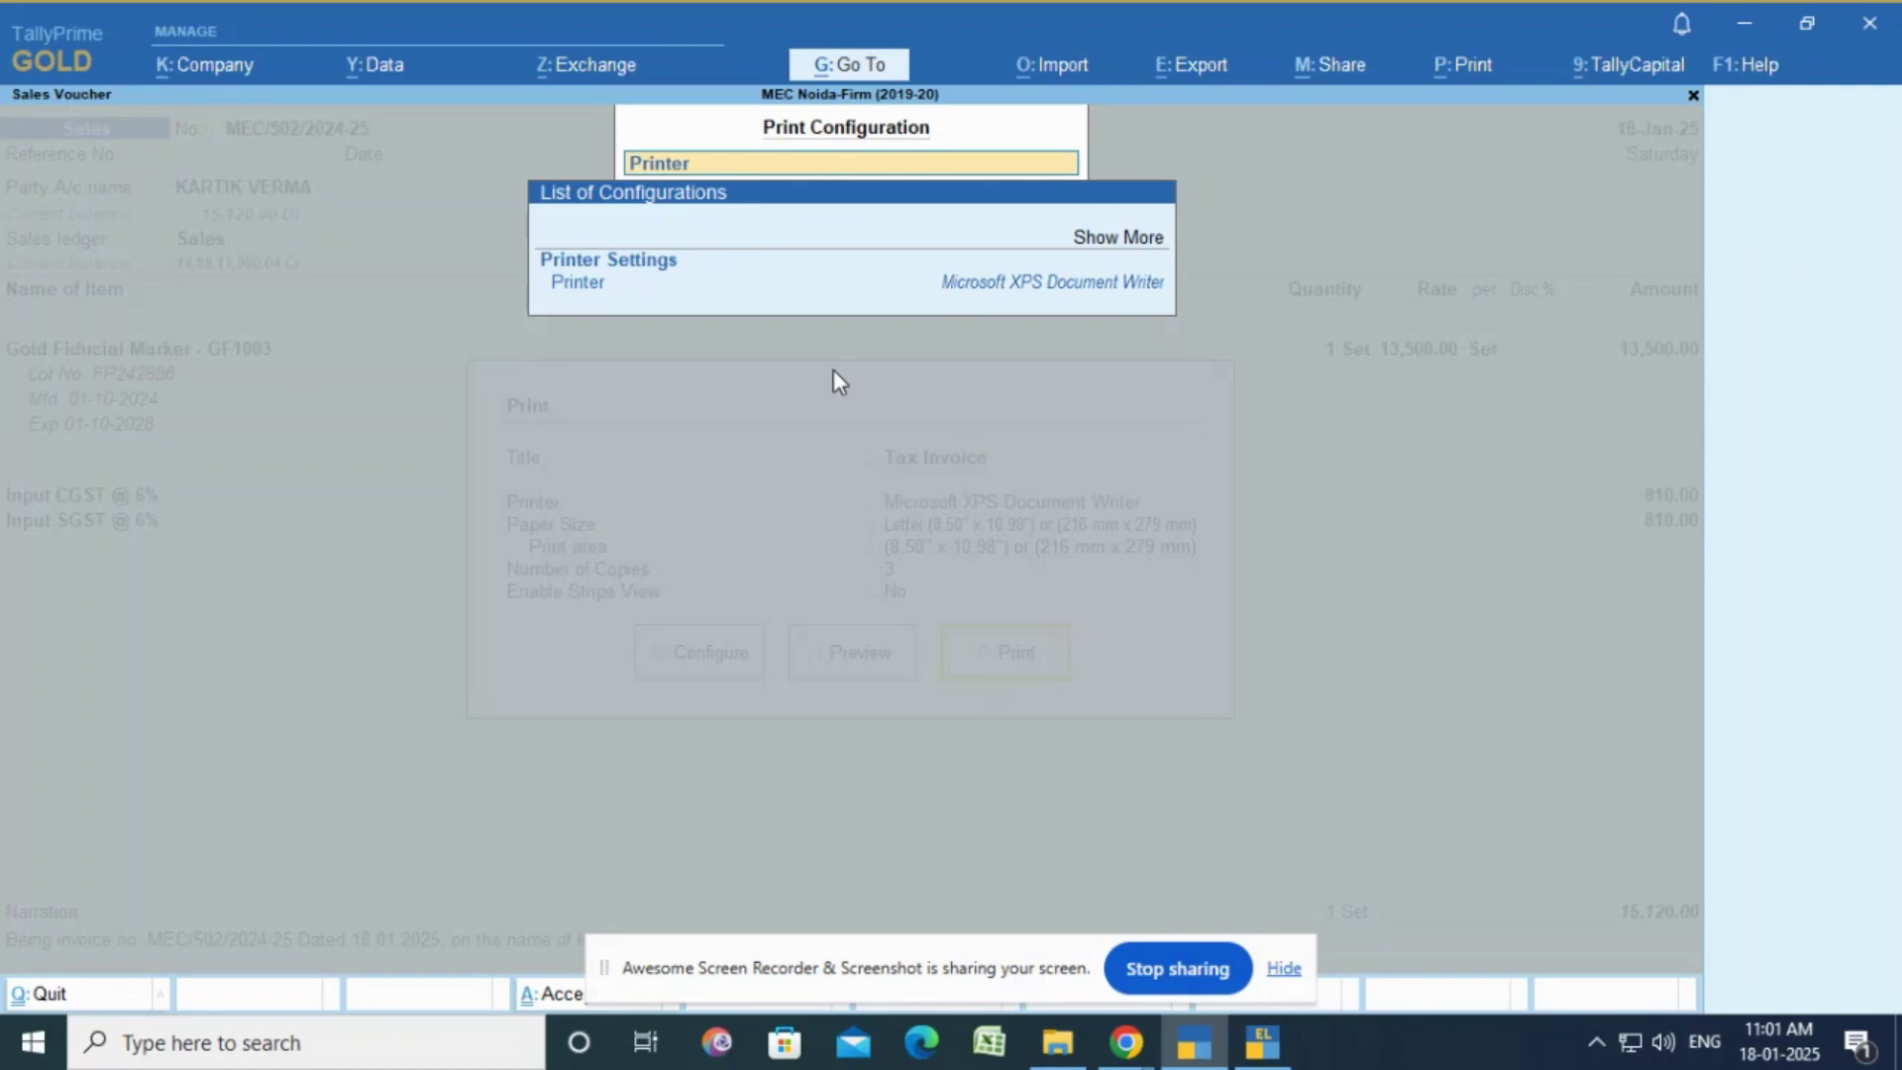
key("Return")
key("Down")
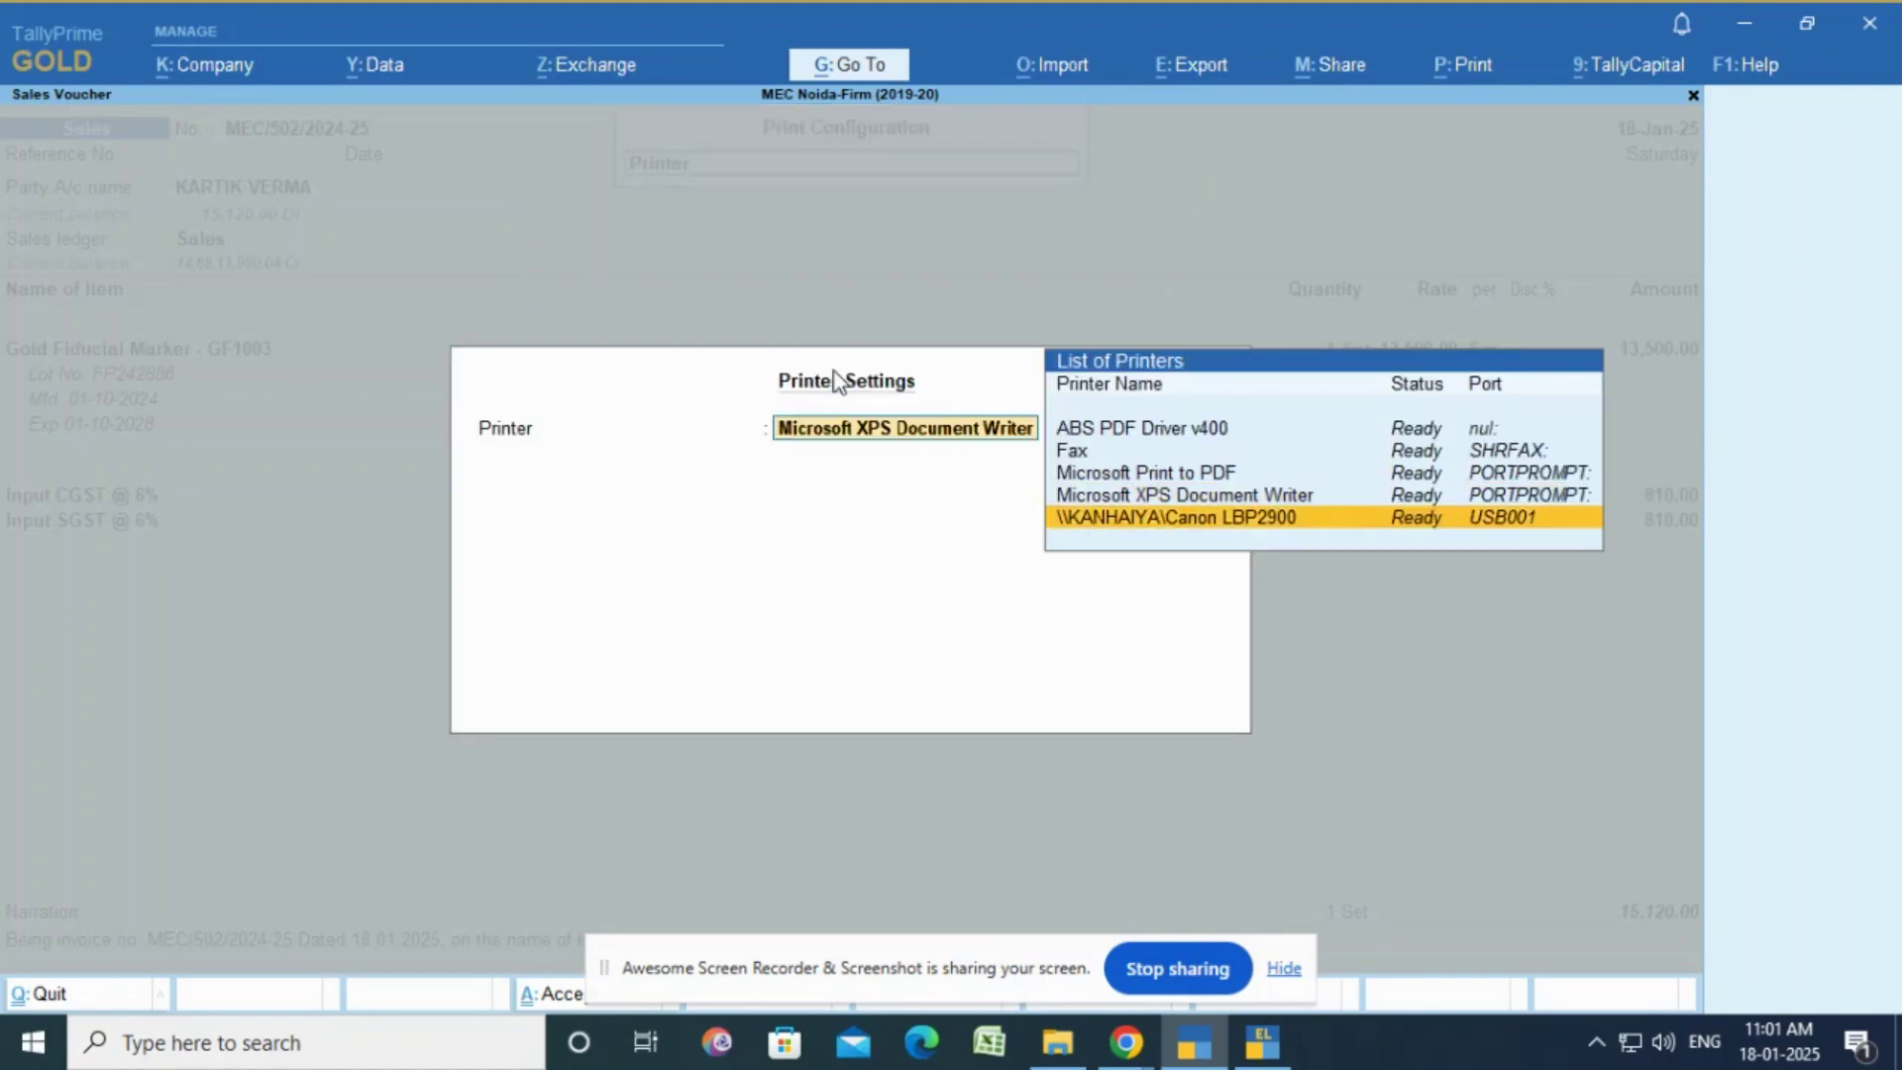
key("Return")
key("Return")
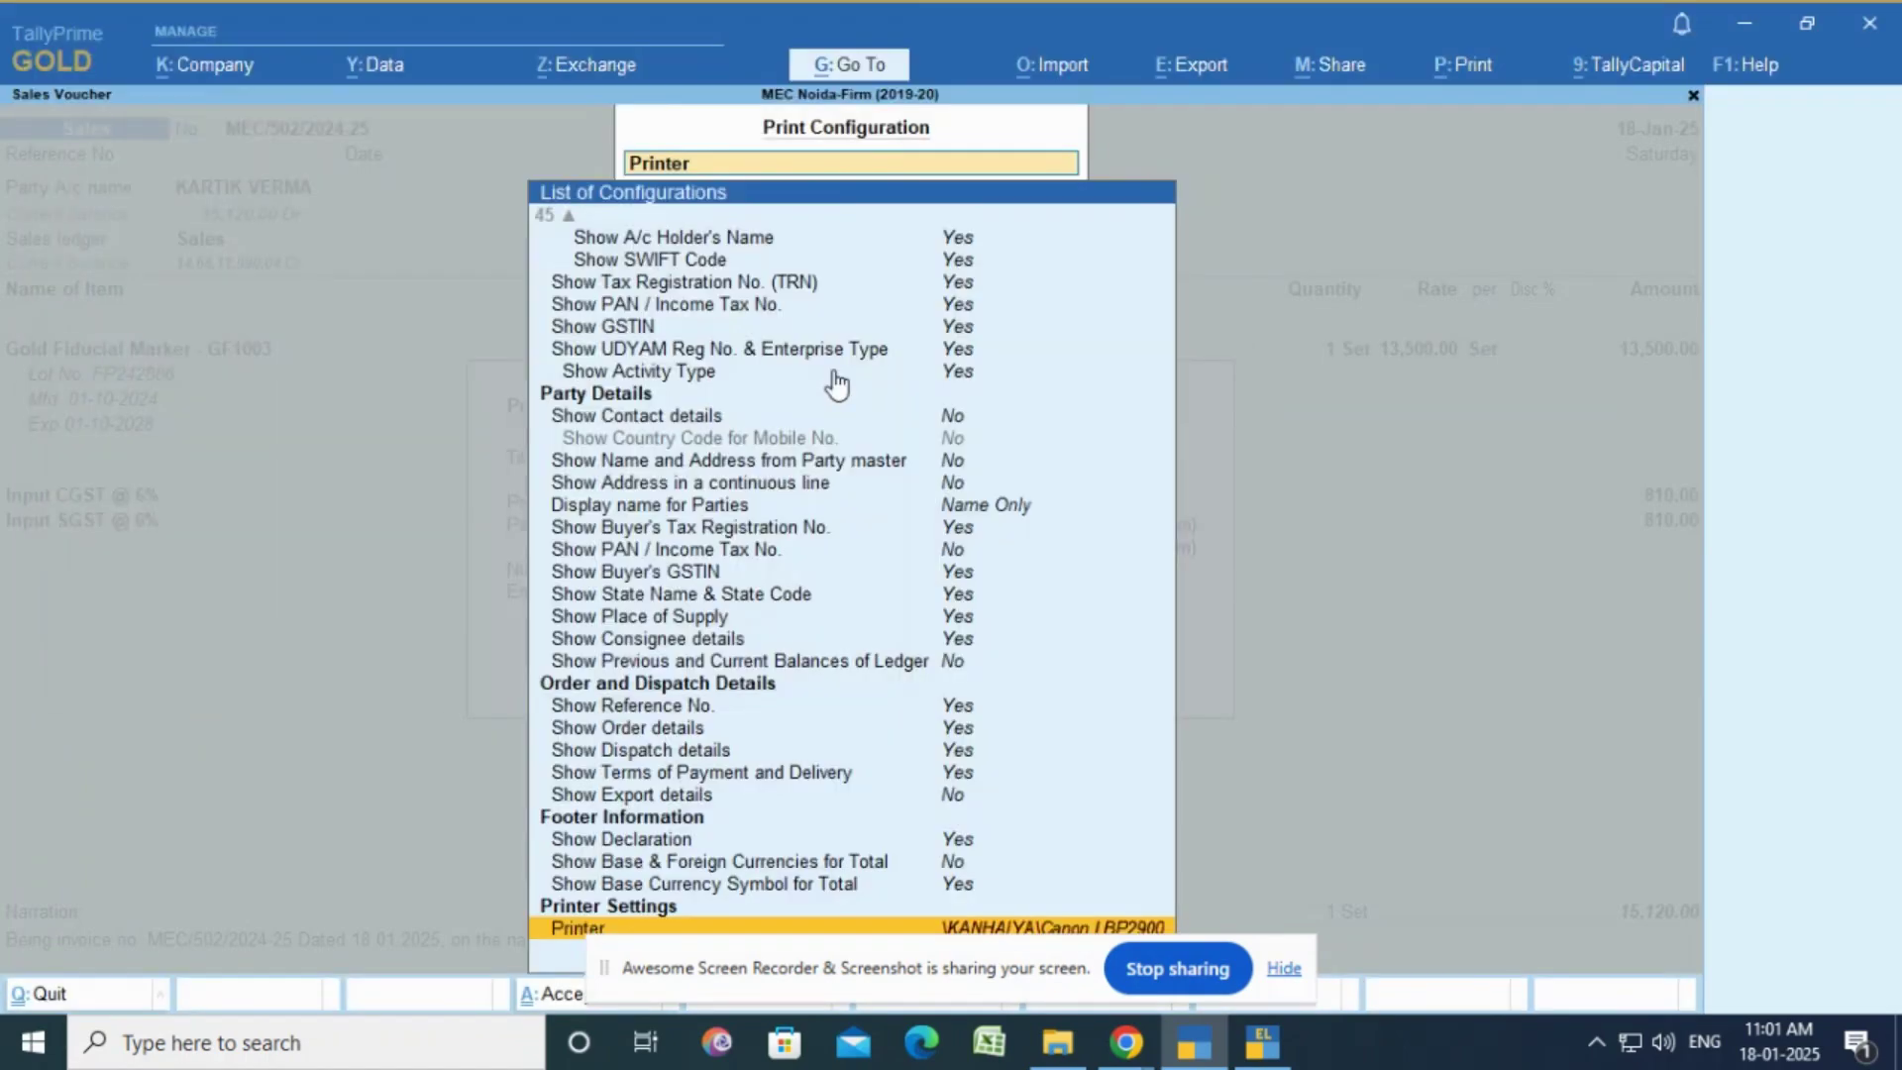
key("Escape")
key("p")
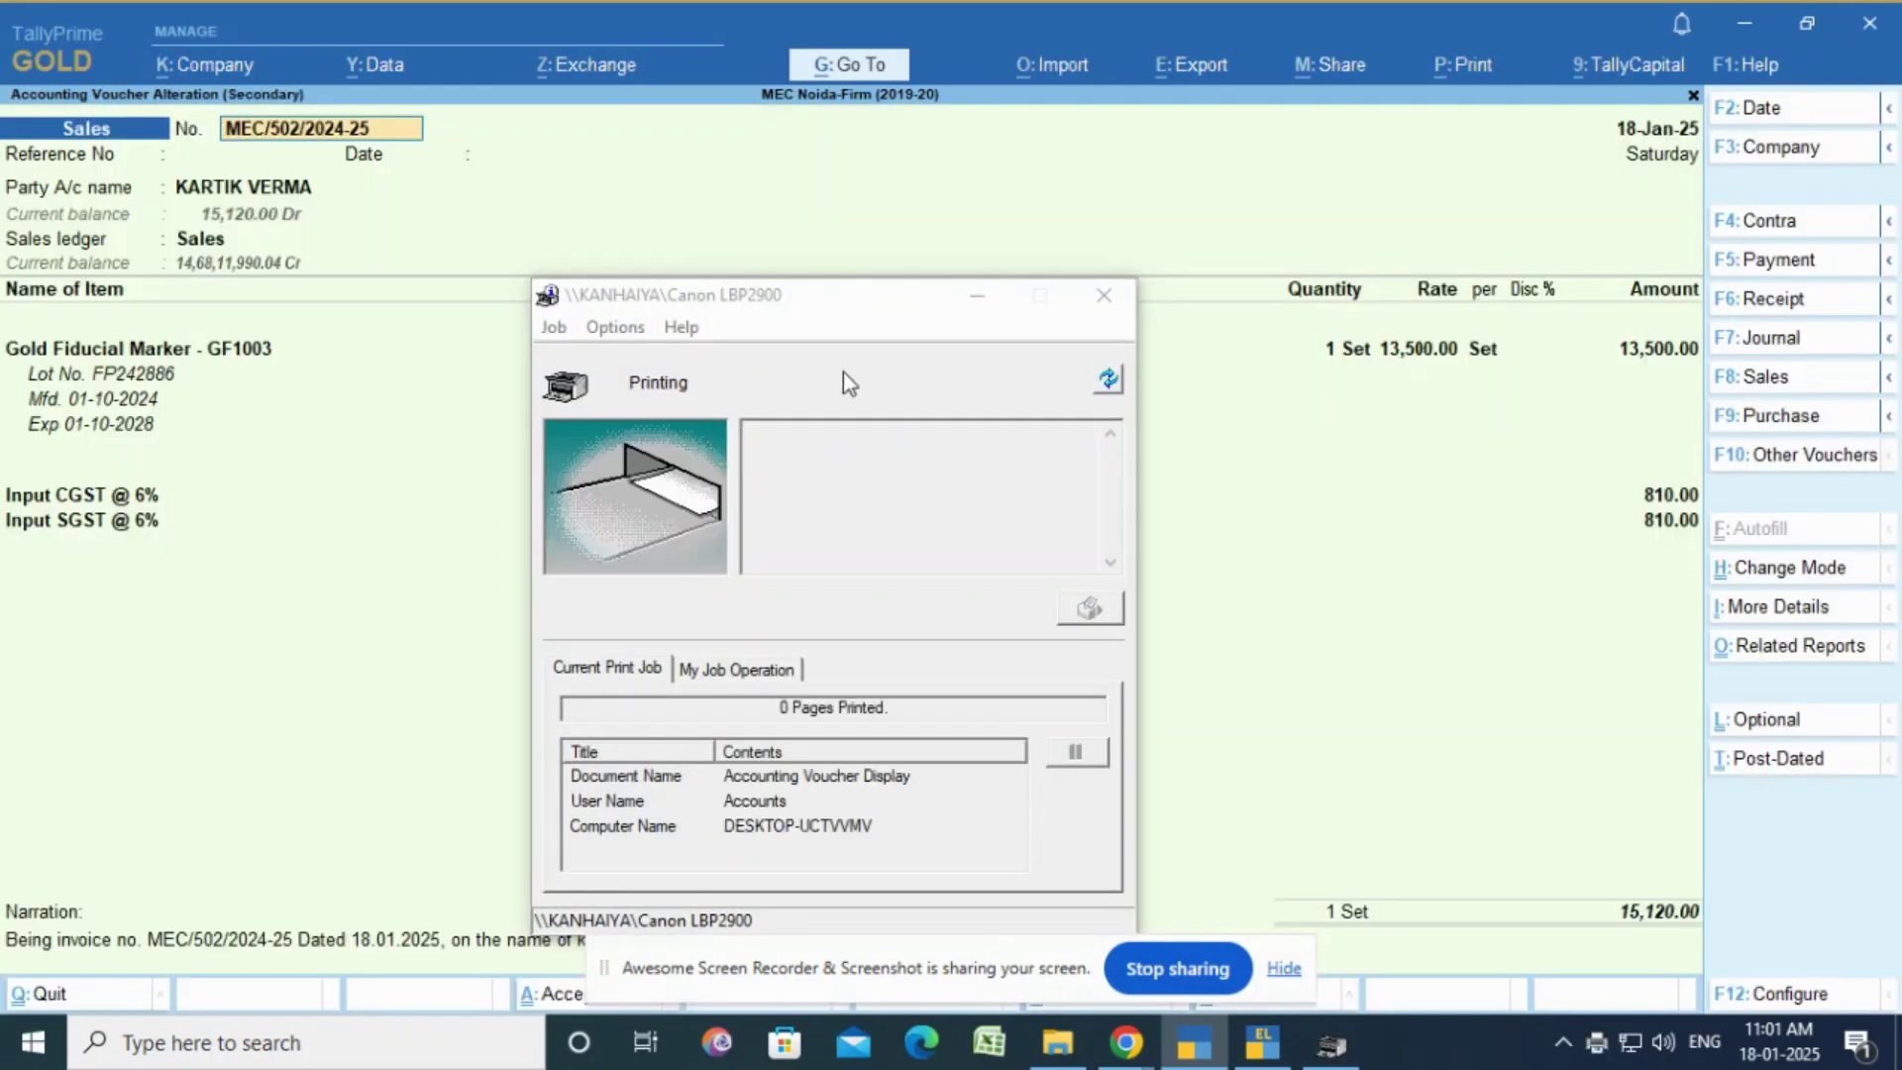
Step: Close the Canon printer status window and regenerate the Tax Invoice preview, scrolling down to the totals
left_click(1128, 304)
key("alt+p")
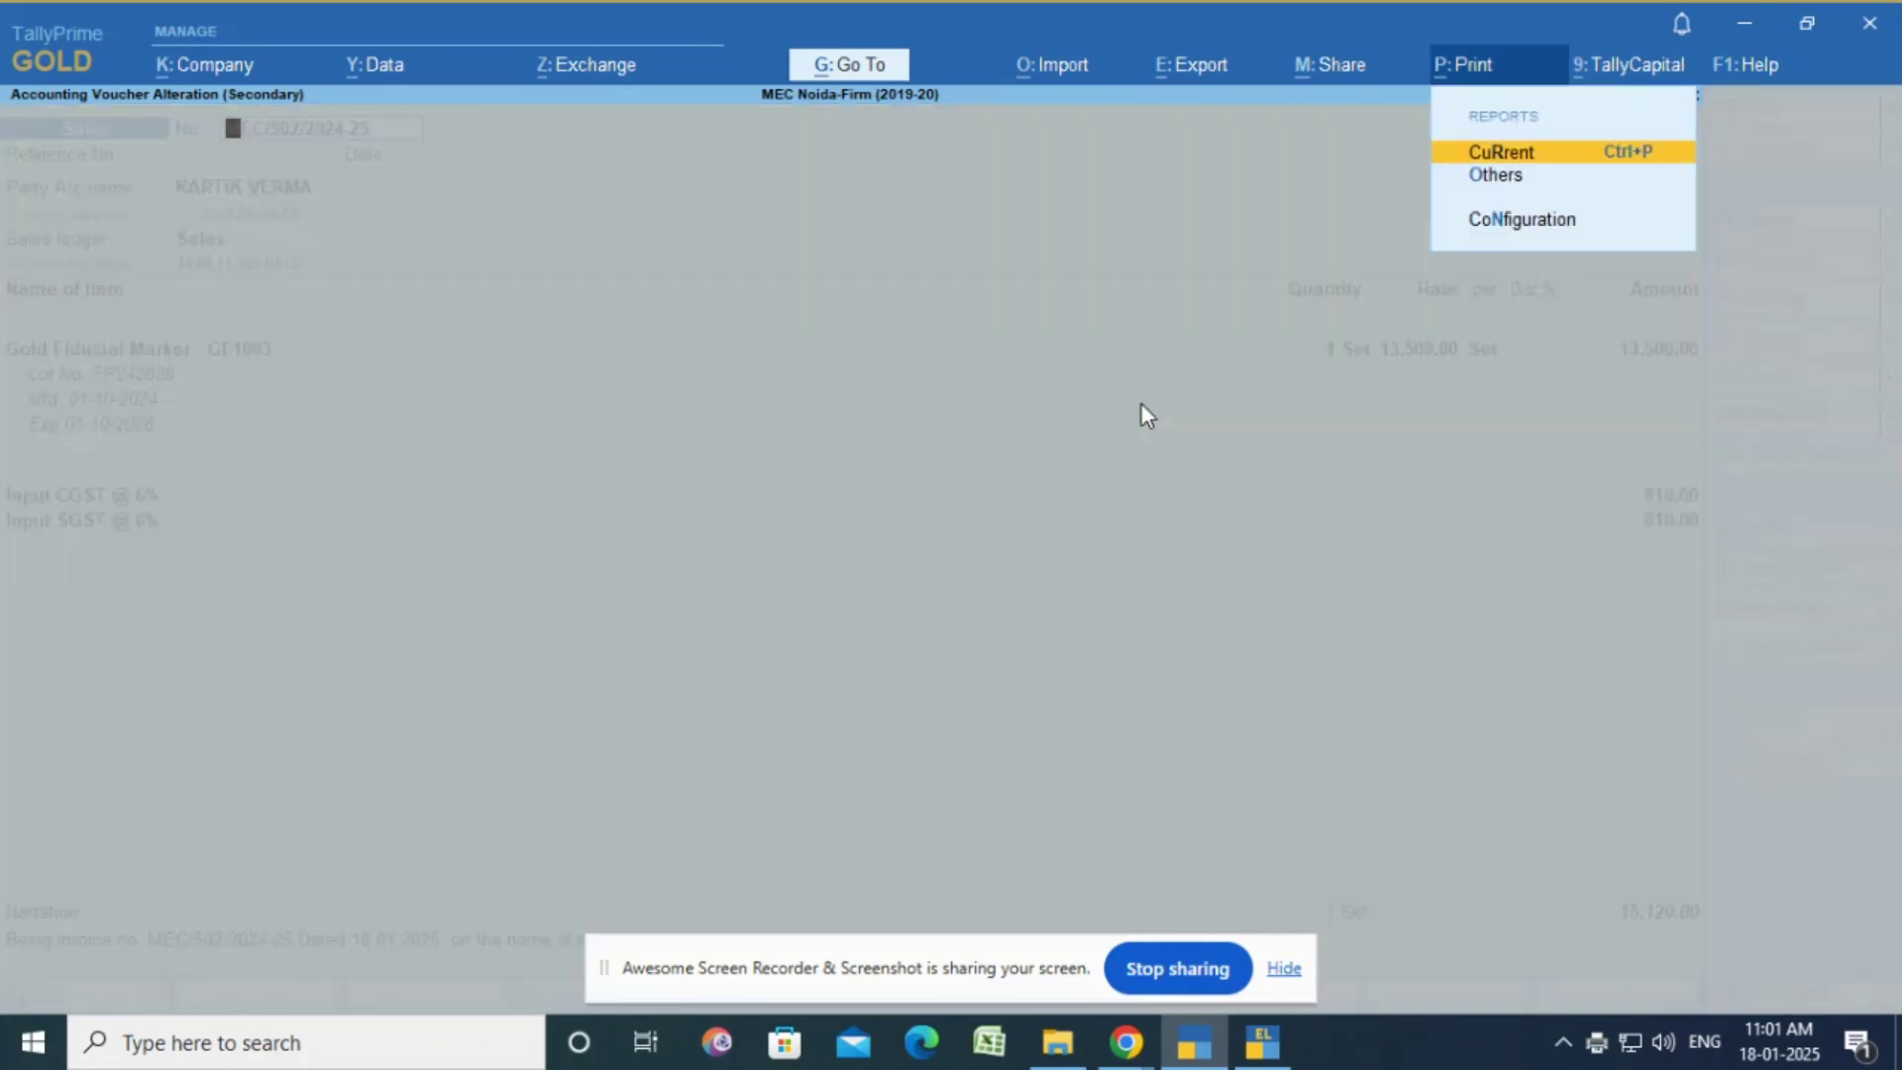
key("Return")
key("i")
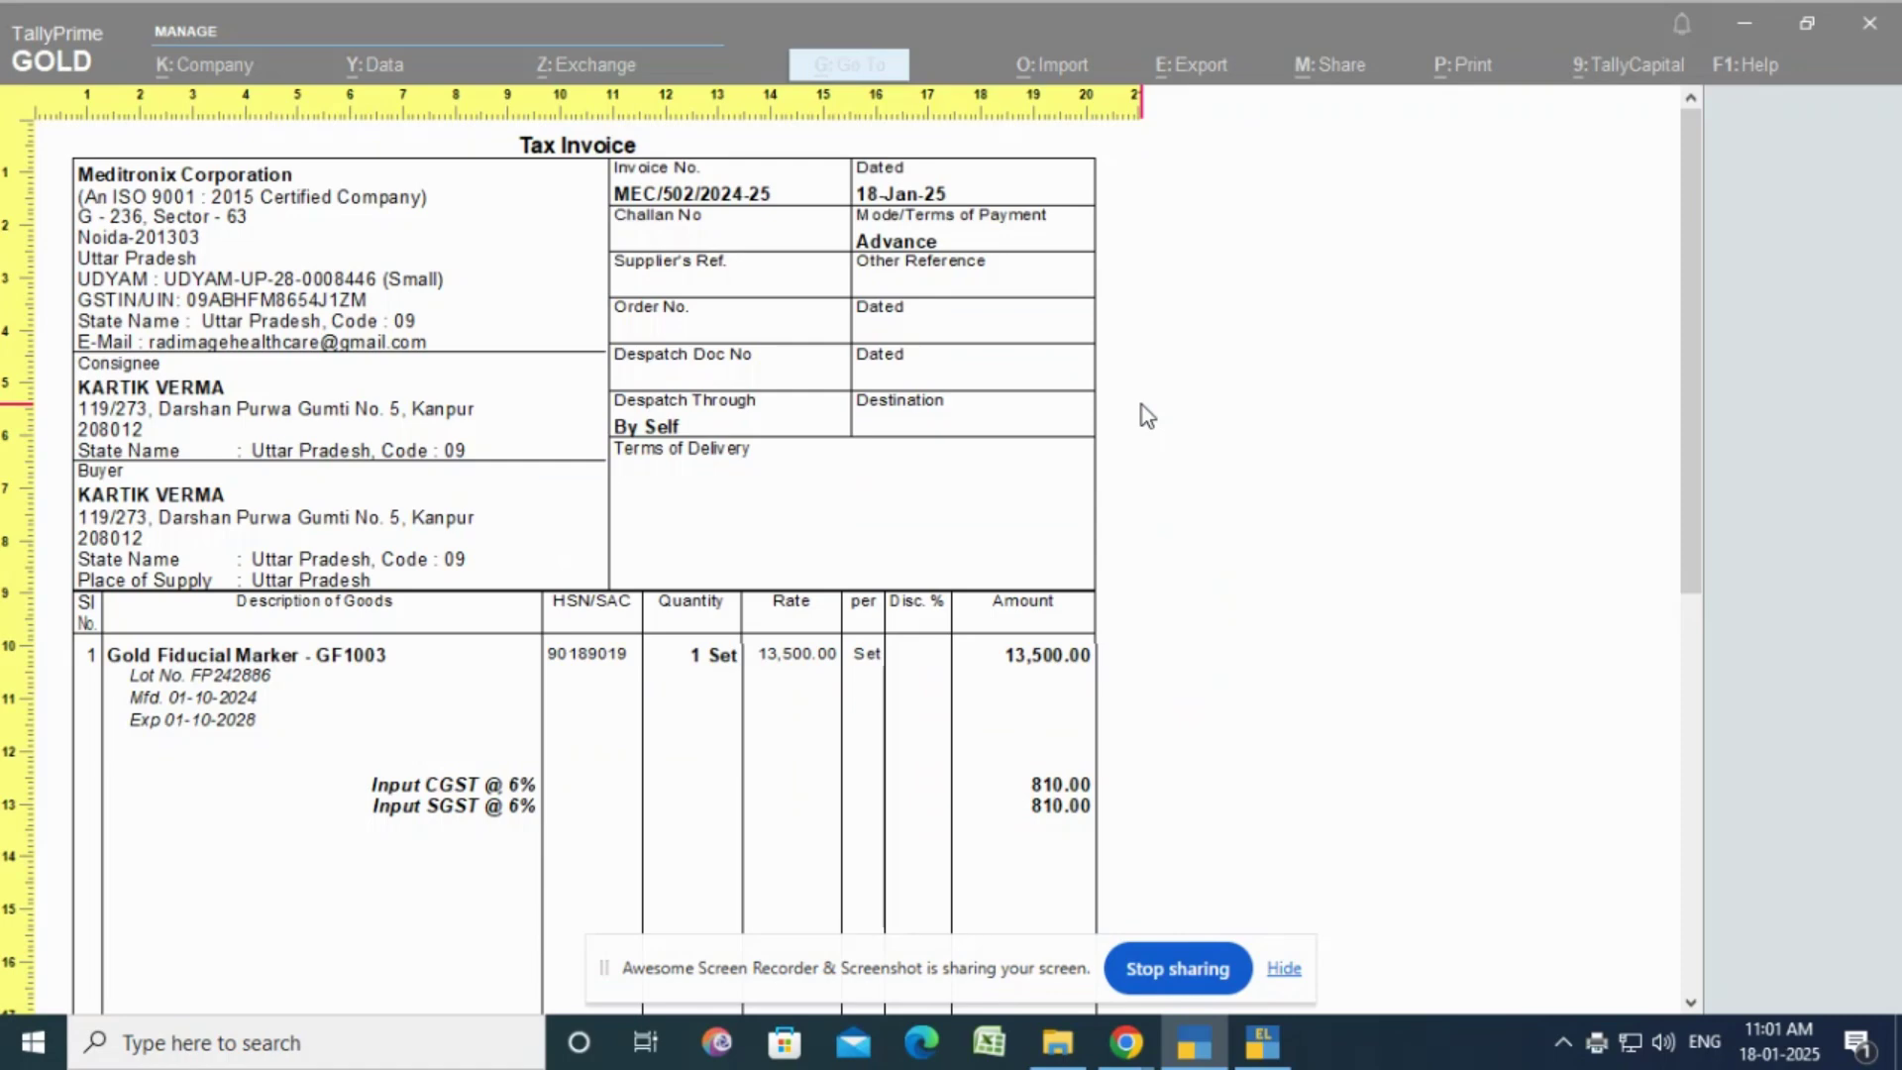
scroll(1276, 515, "down", 1)
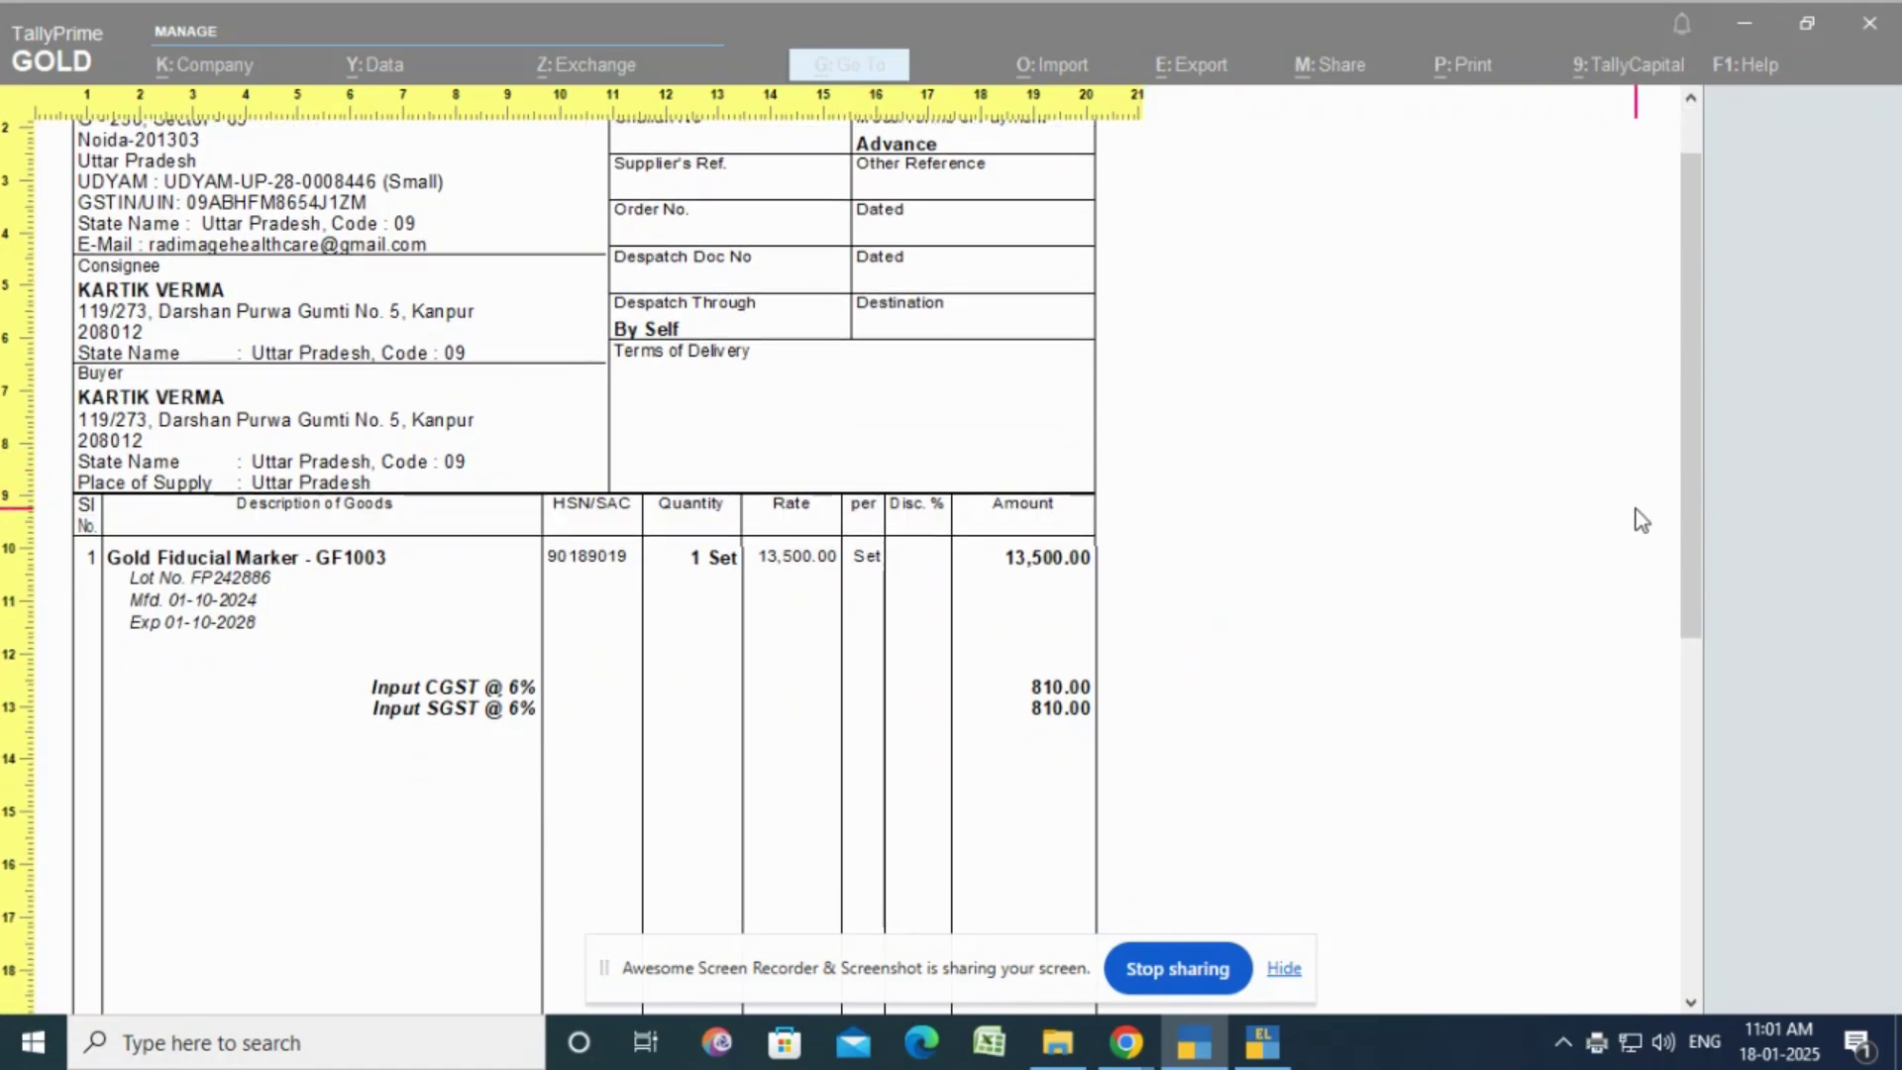
left_click_drag(1695, 490, 1710, 865)
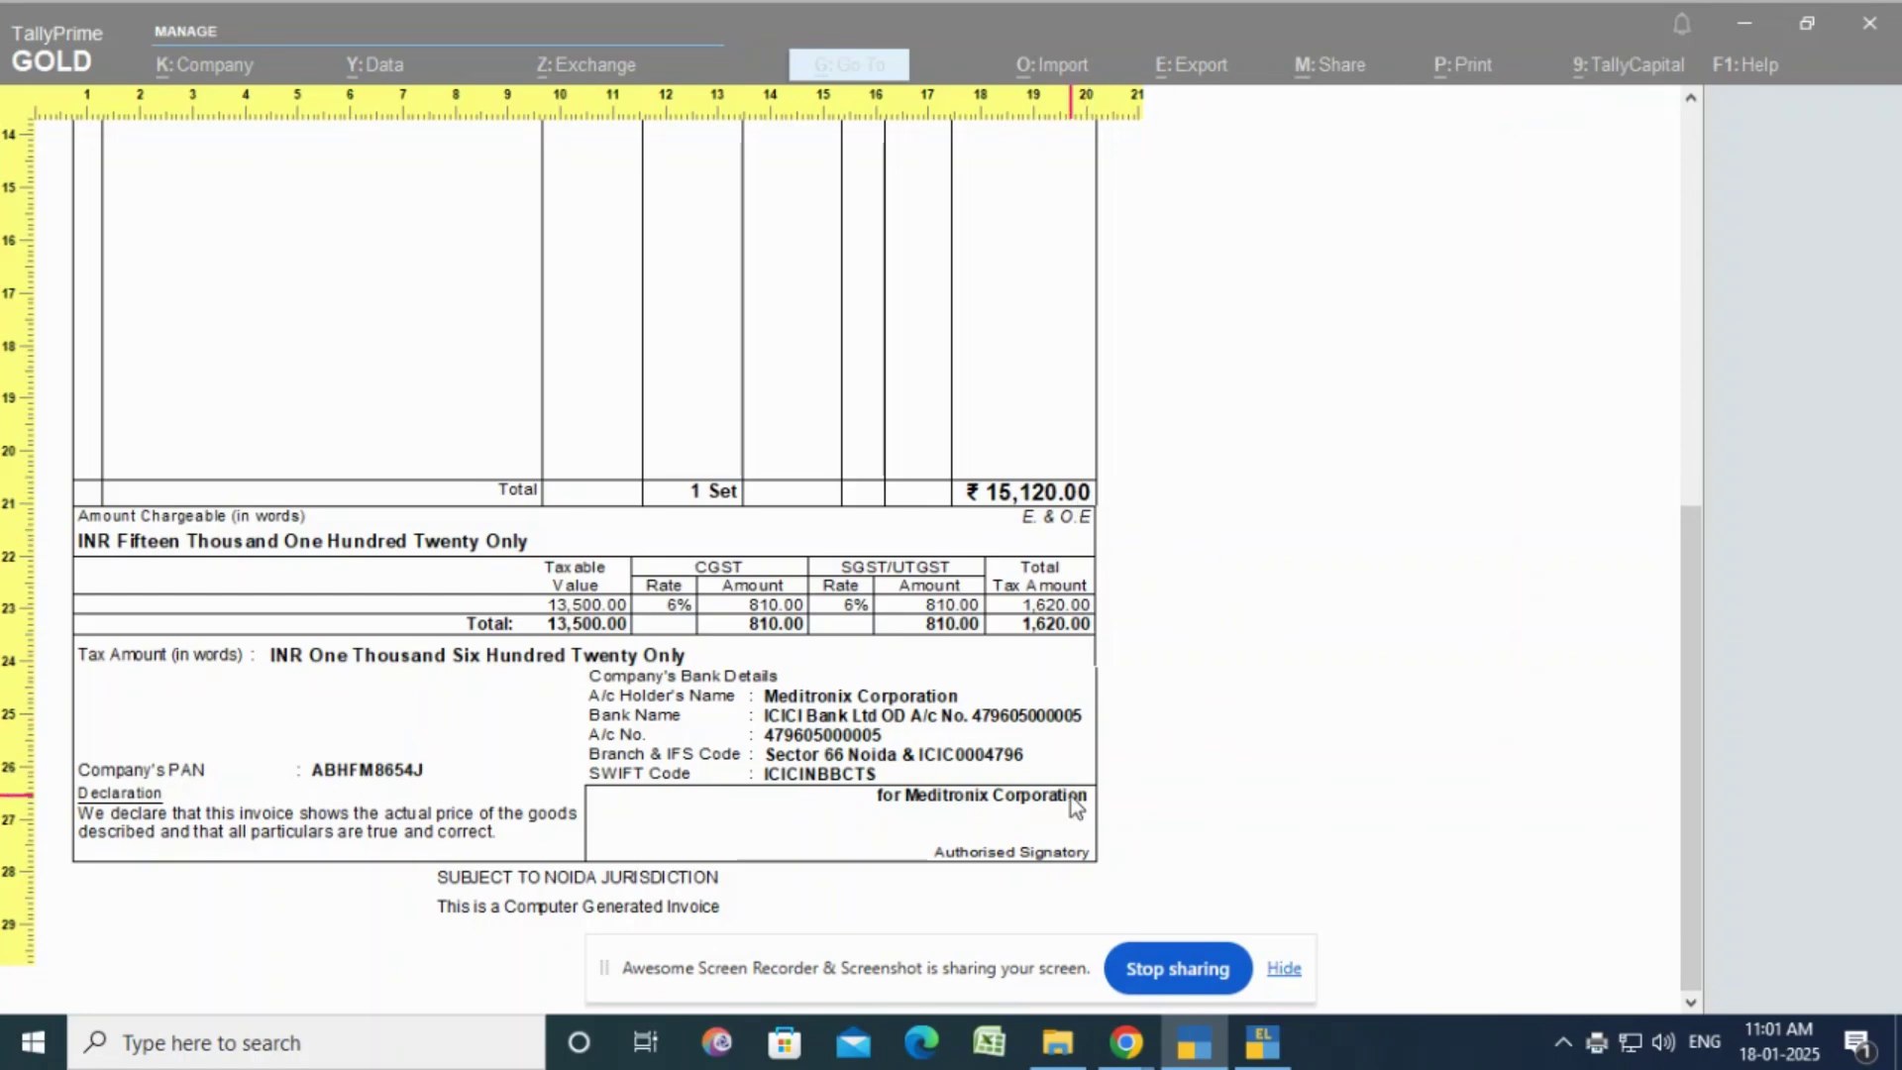
Step: Switch to Excel and enter 'Thanks for watching' in cell I9 of Sheet1
left_click(975, 1045)
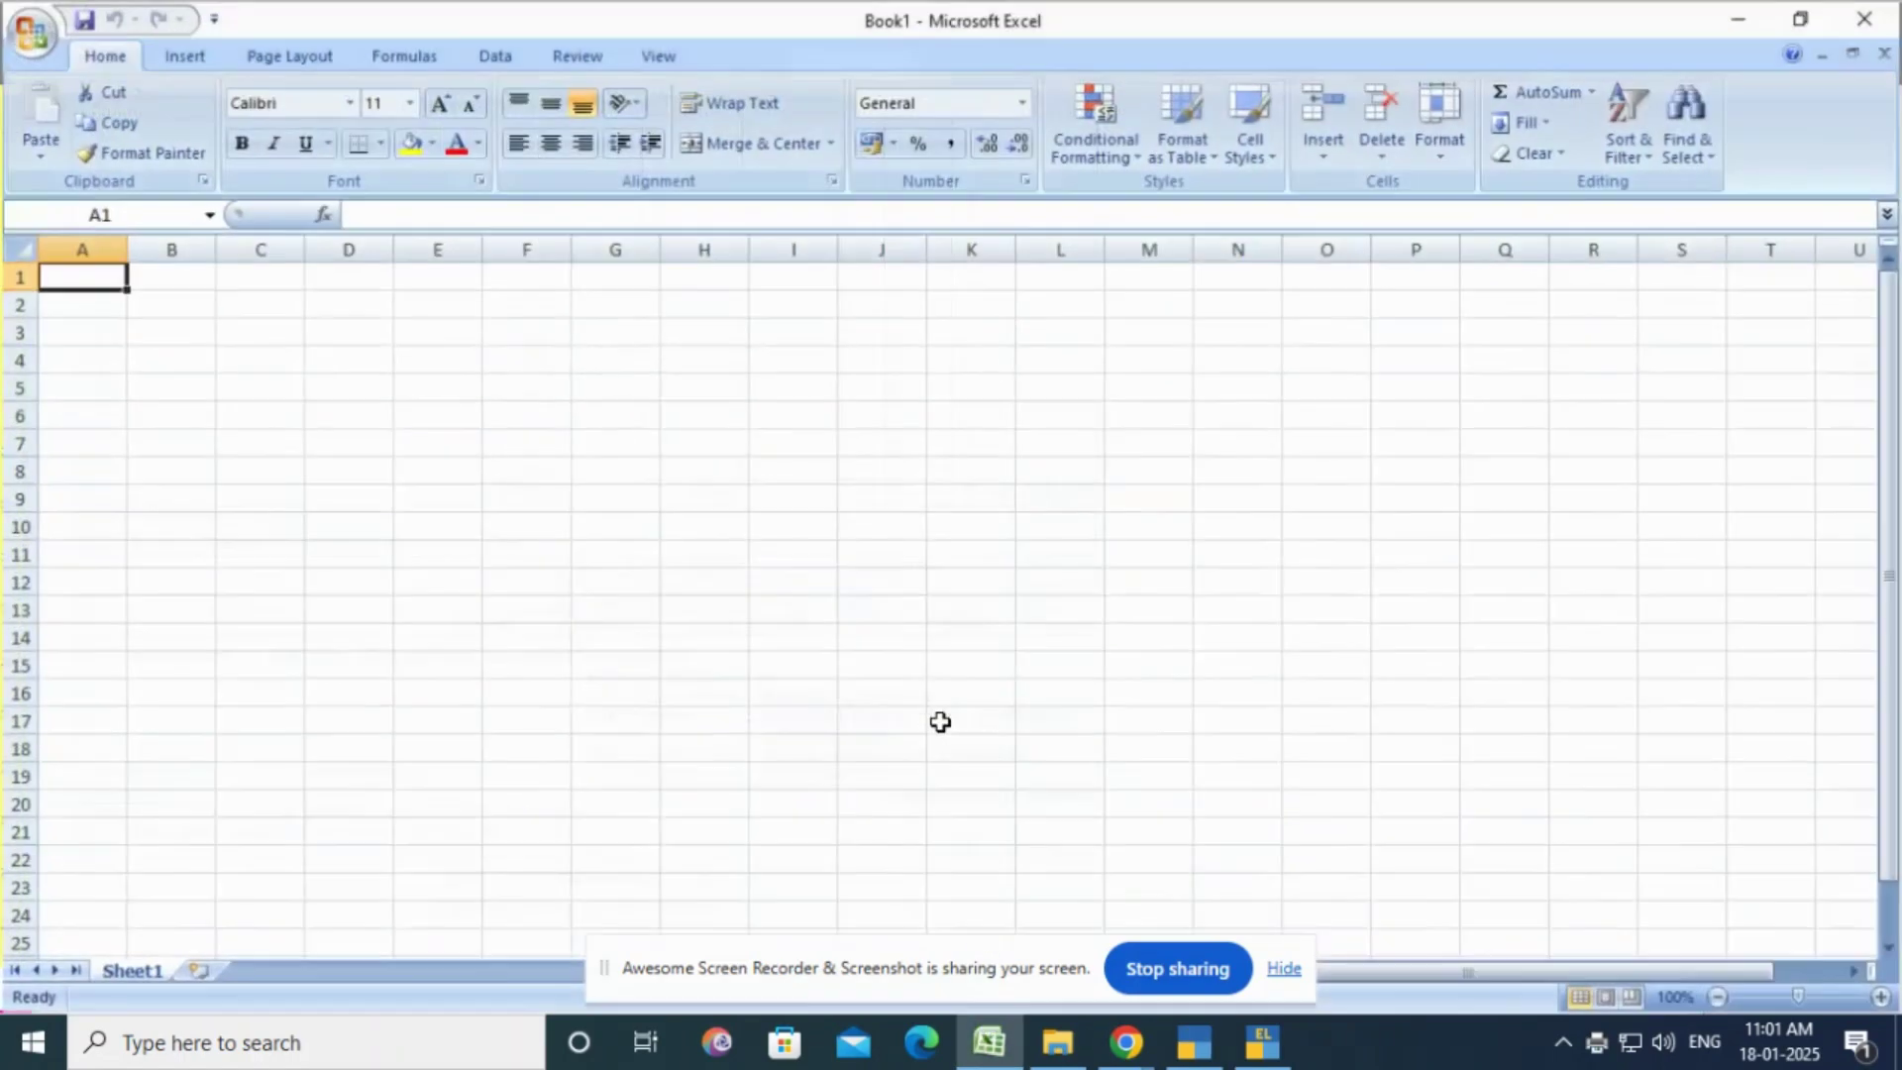
left_click(830, 503)
type("Th")
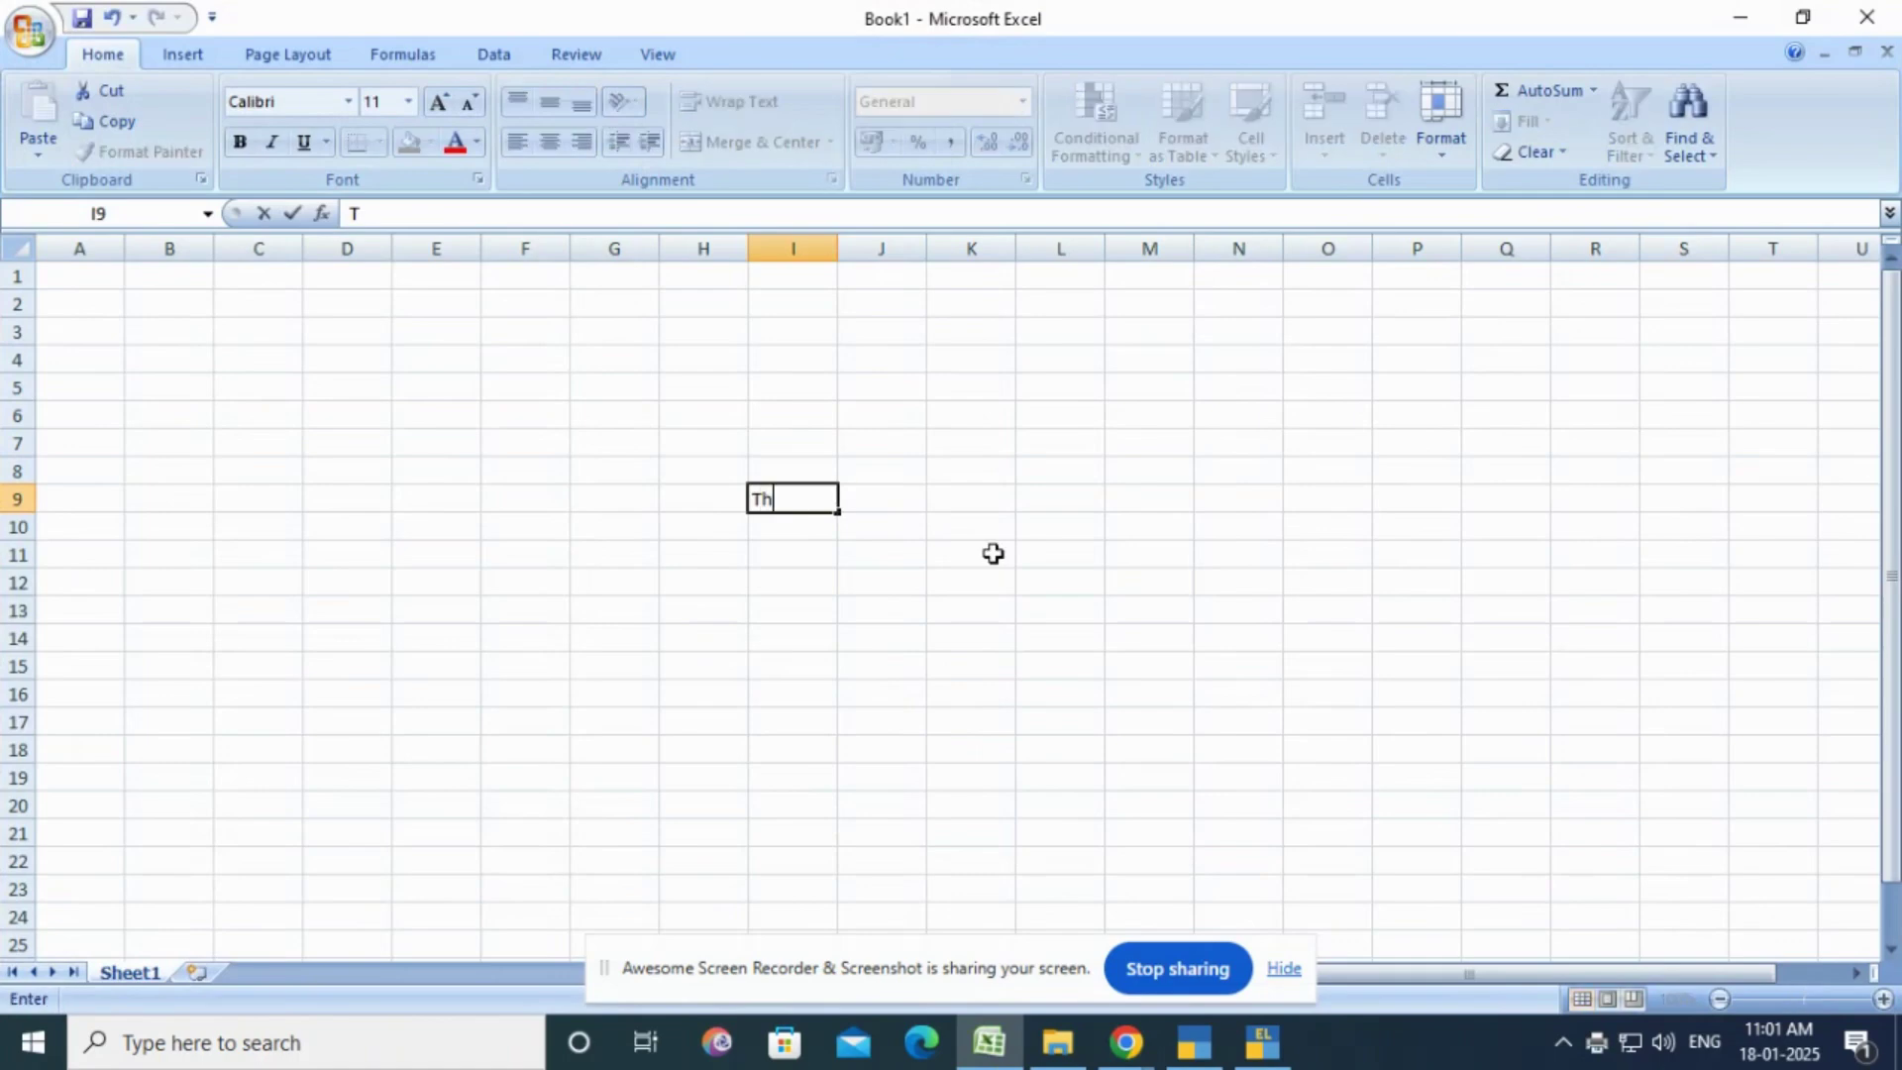
type("anks for watching")
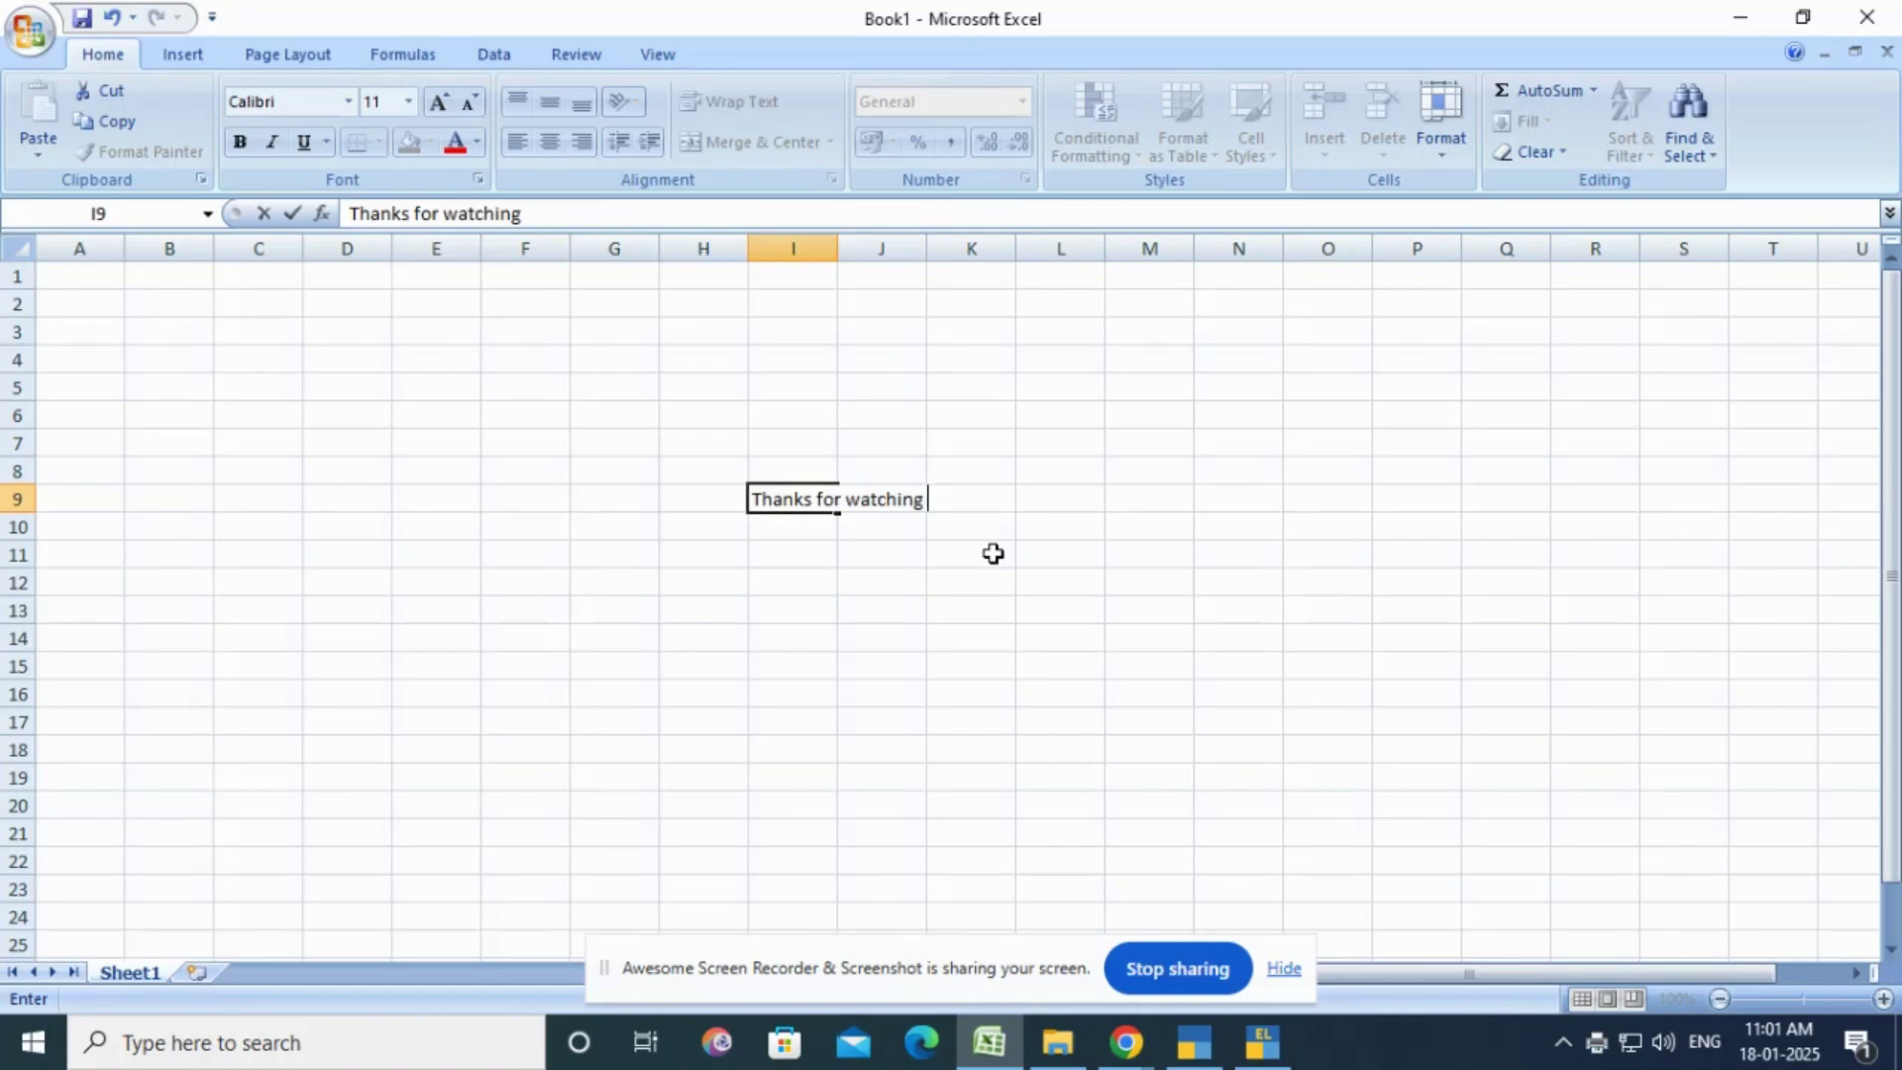
key("Up")
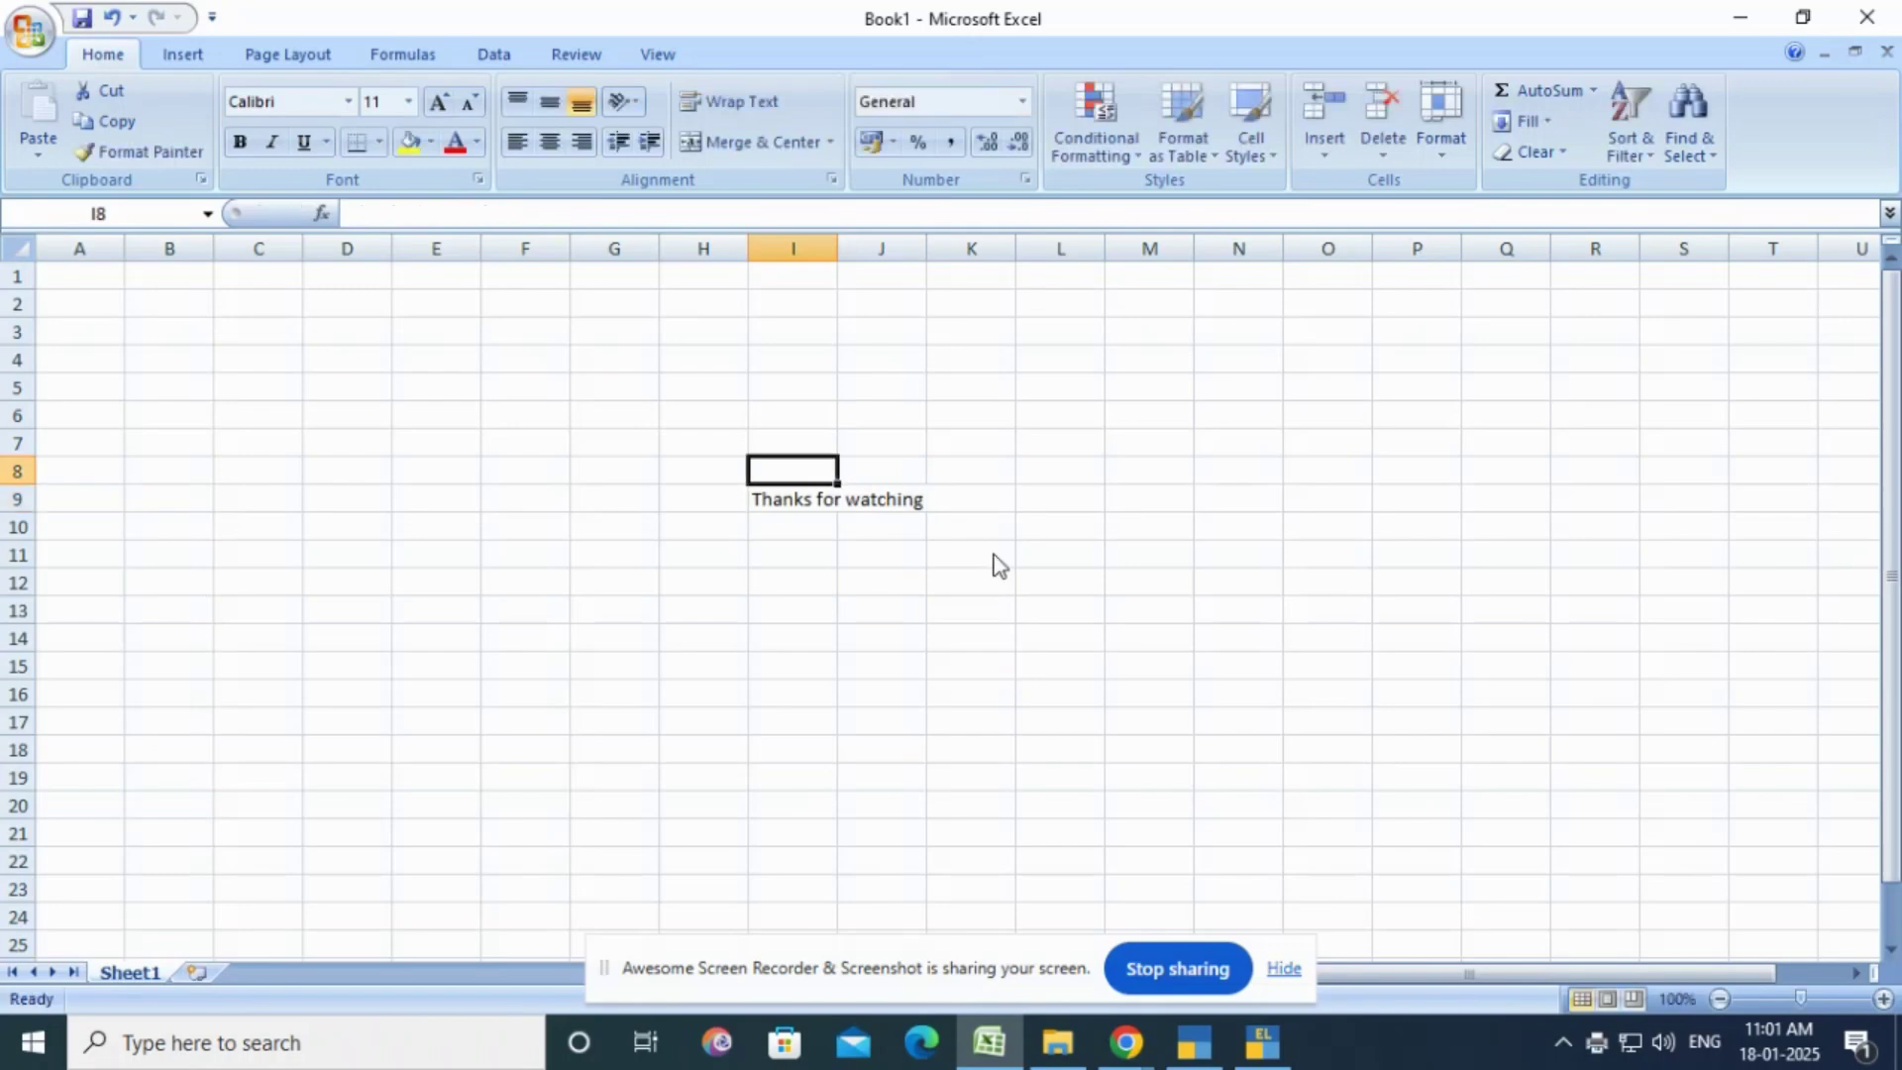